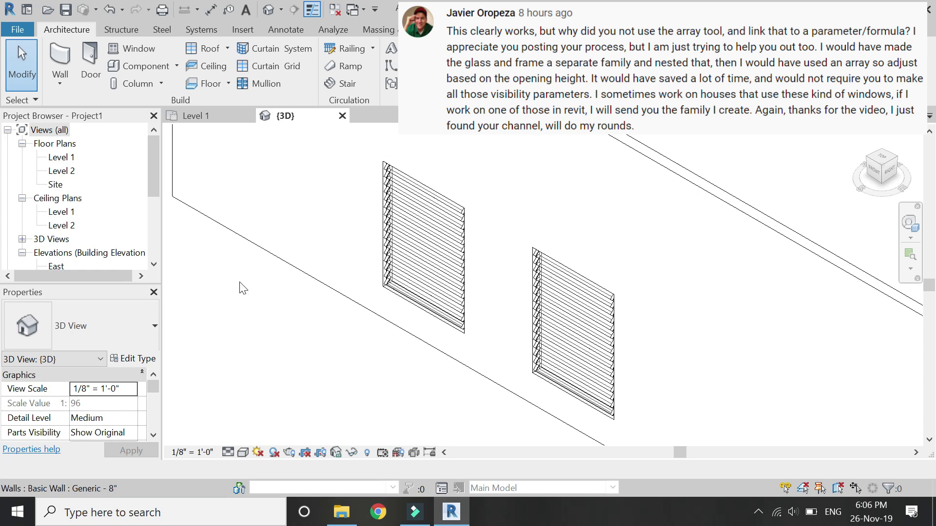
Set the louvered array window type's height to 10' and its width to 5'
left_click(417, 232)
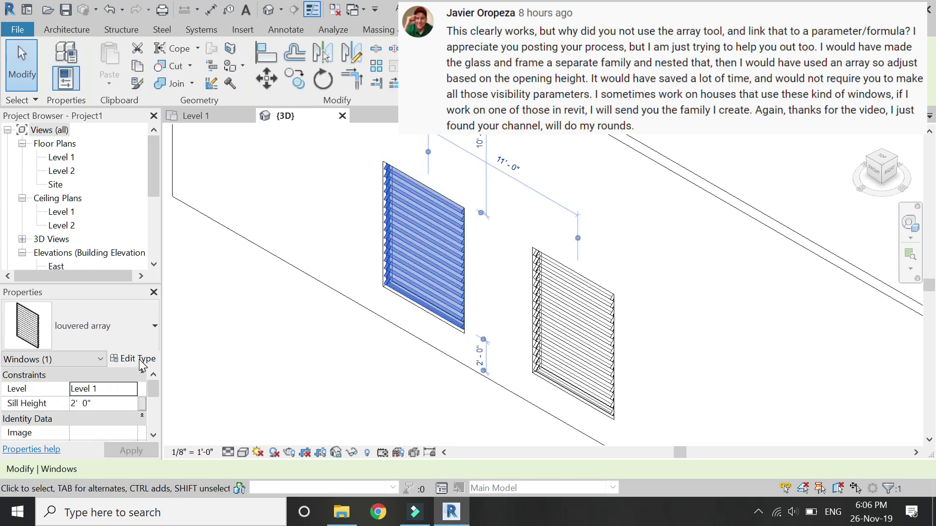
left_click(134, 358)
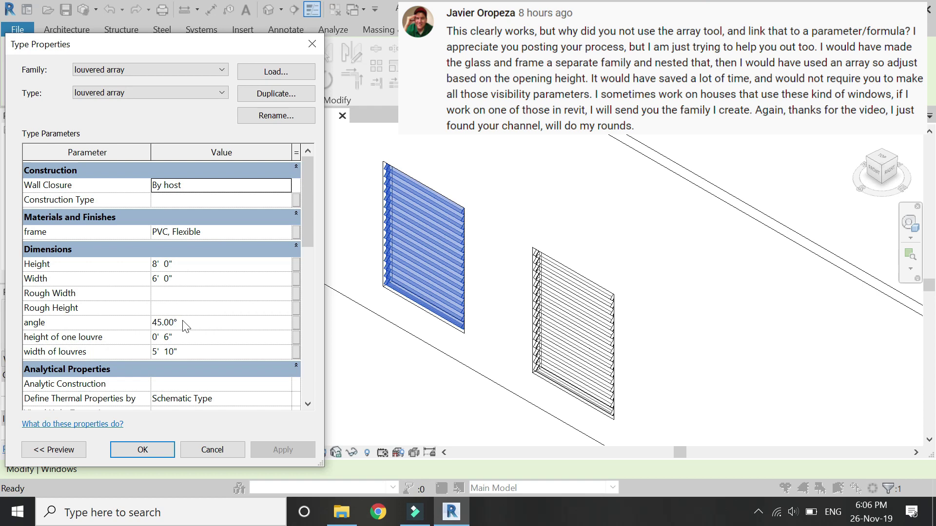
left_click(185, 265)
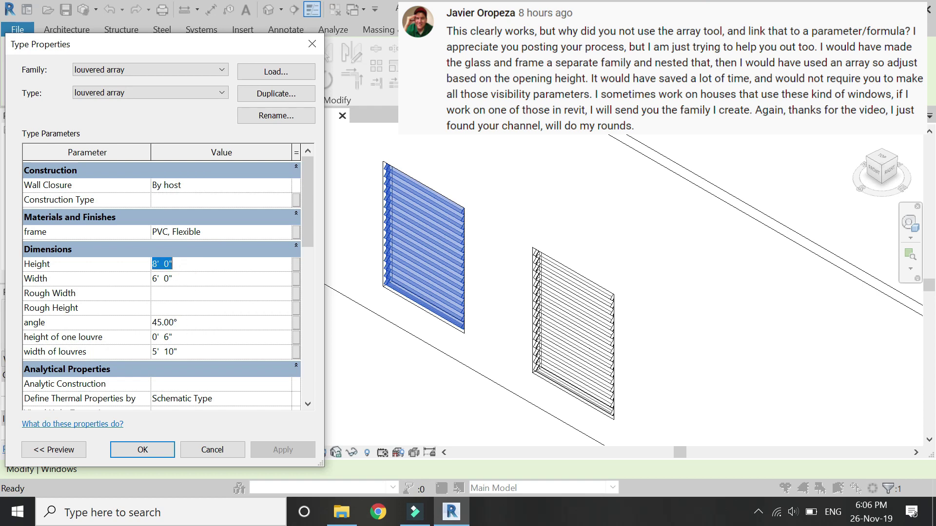
type("10")
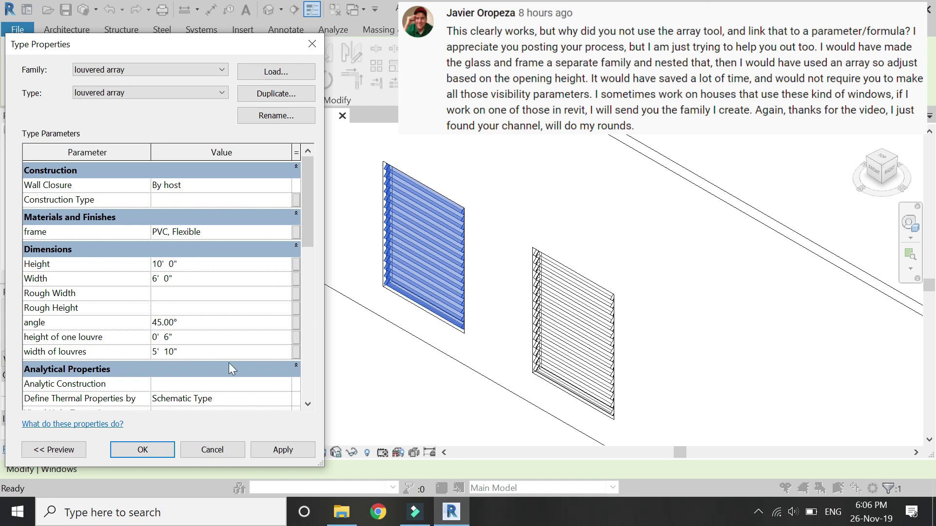
left_click(294, 450)
left_click(183, 278)
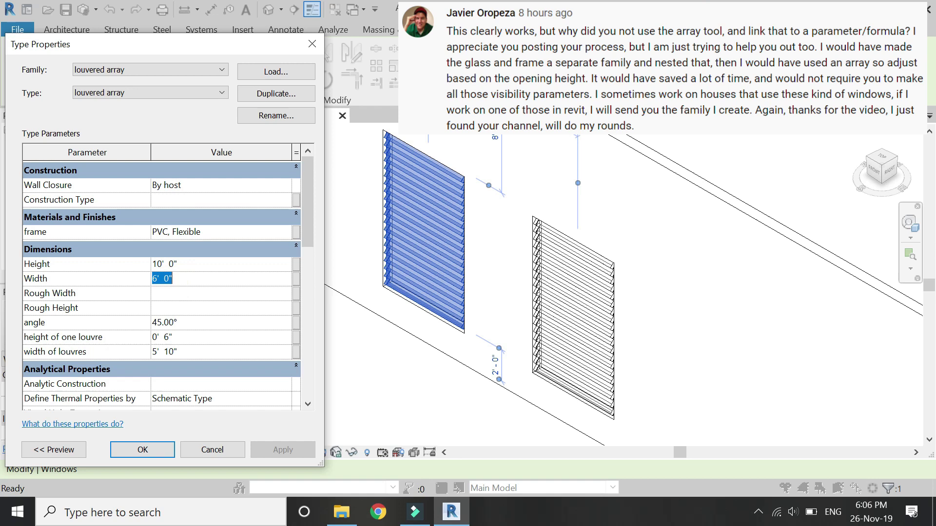
type("5")
key("Return")
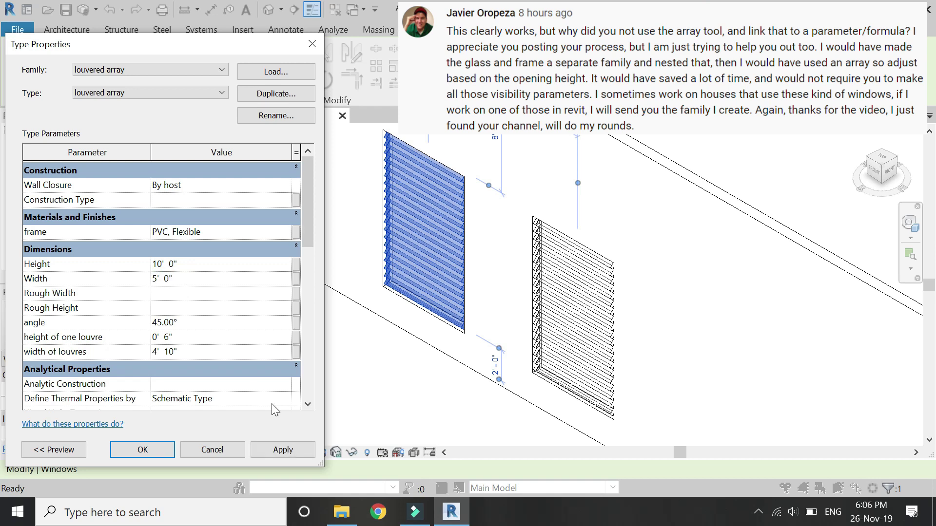
left_click(275, 449)
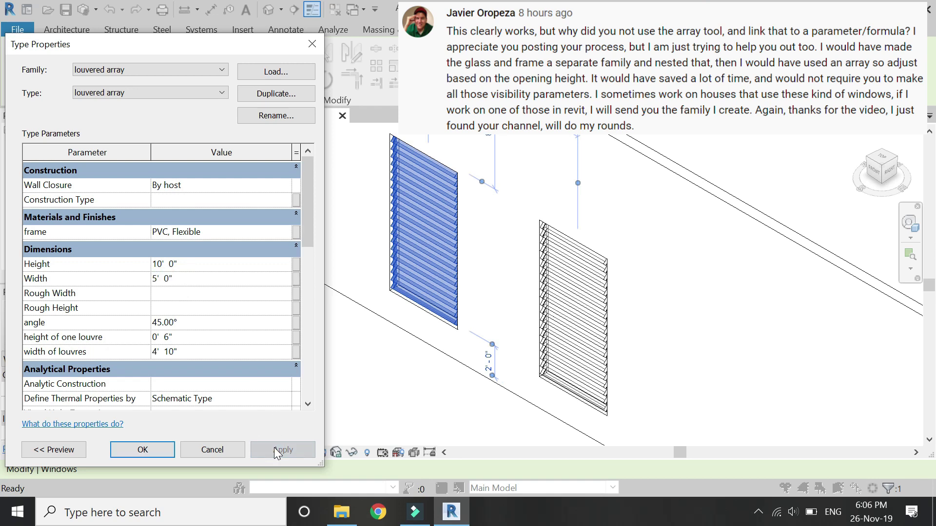
Try louvre angles of 0° and 90° on the window type, and set the angle back to 45°
left_click(195, 323)
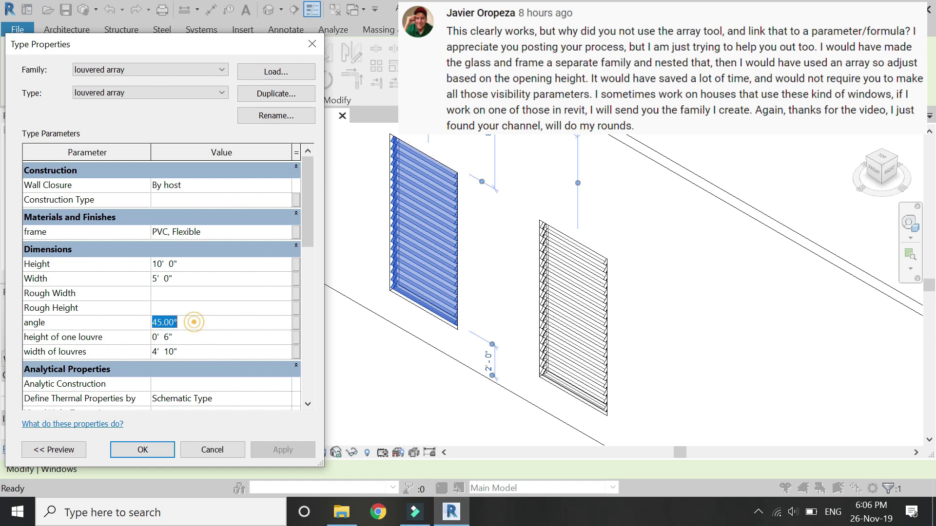
type("0")
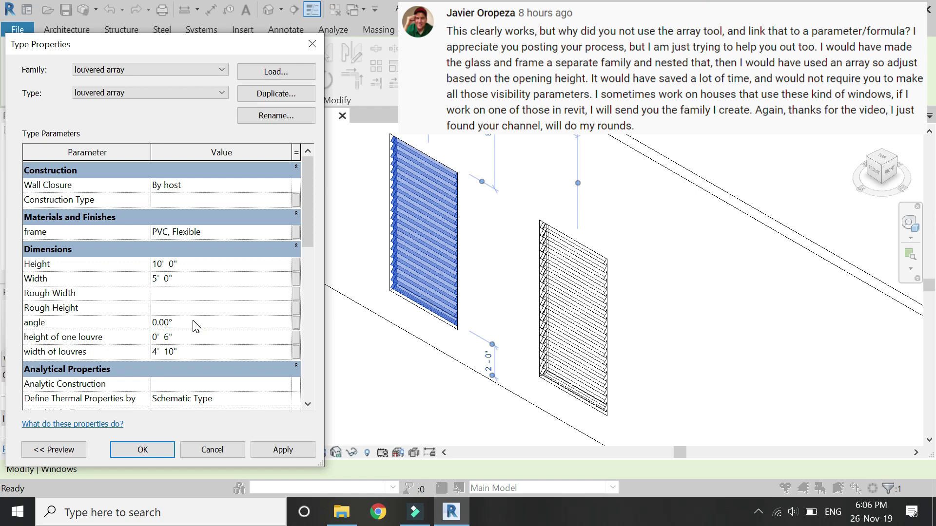
left_click(271, 451)
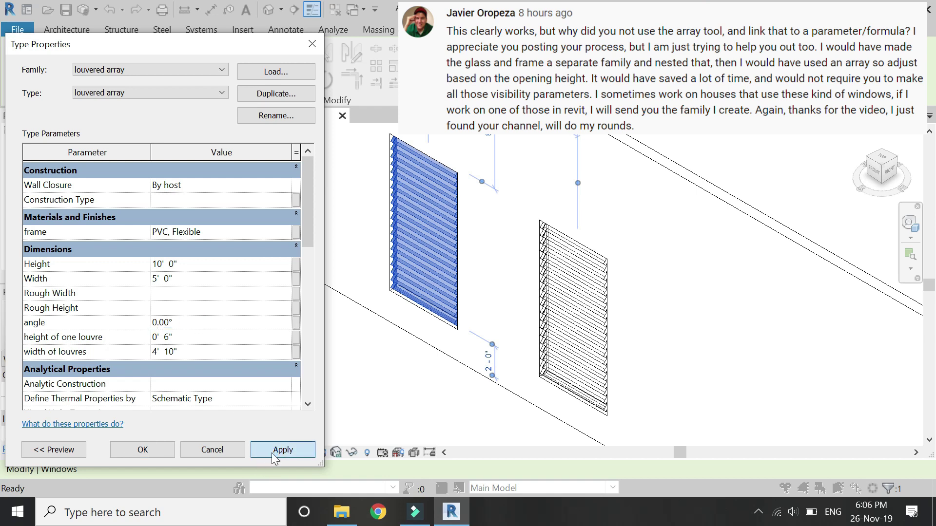
left_click(191, 324)
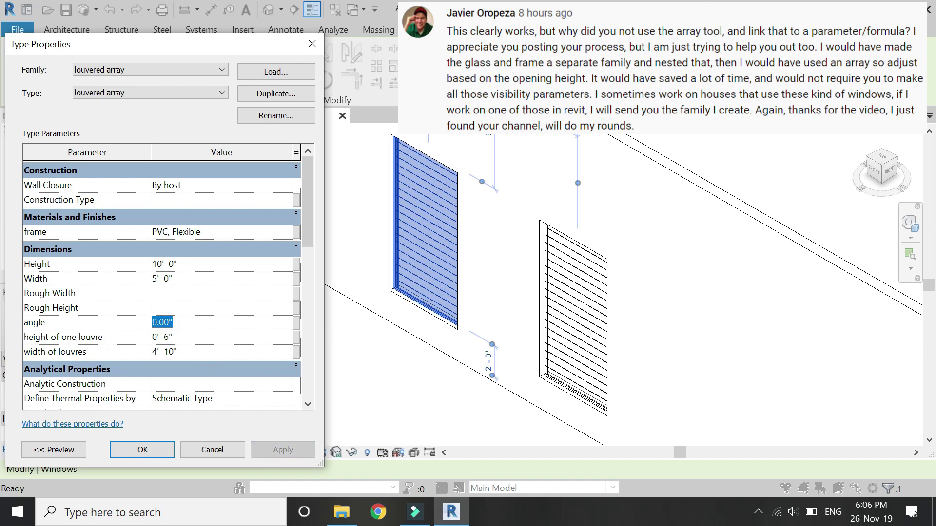
type("90")
left_click(287, 460)
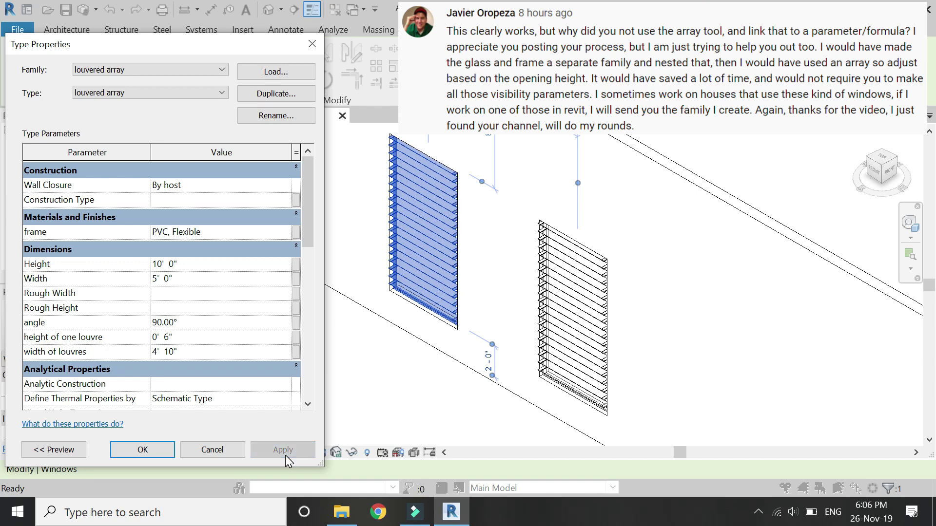
left_click(192, 322)
type("45")
left_click(286, 458)
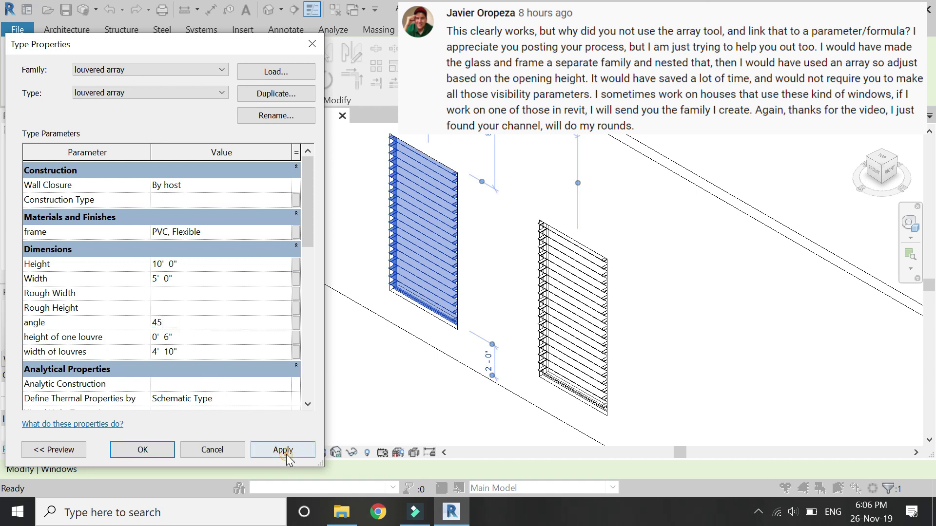
Try a height of one louvre of 8" and 3" on the window type, and set it back to 6"
left_click(190, 337)
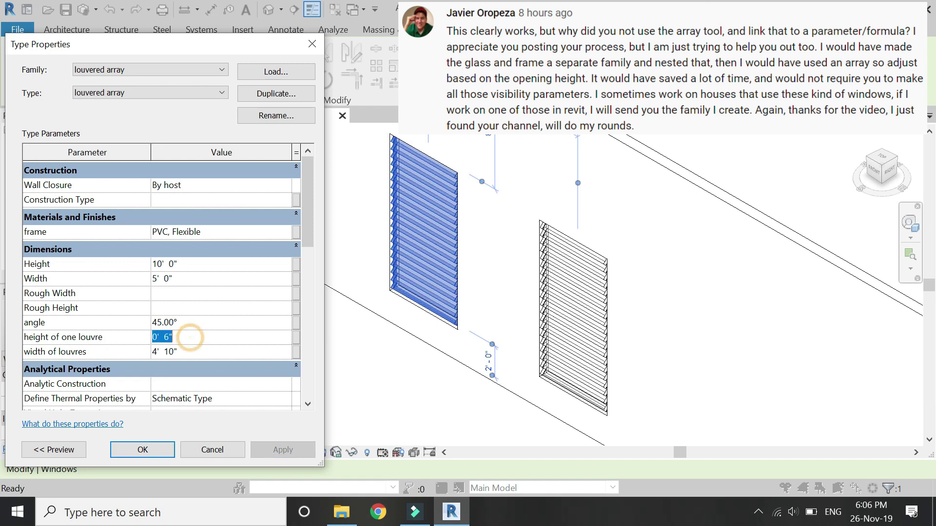
type("8")
left_click(257, 450)
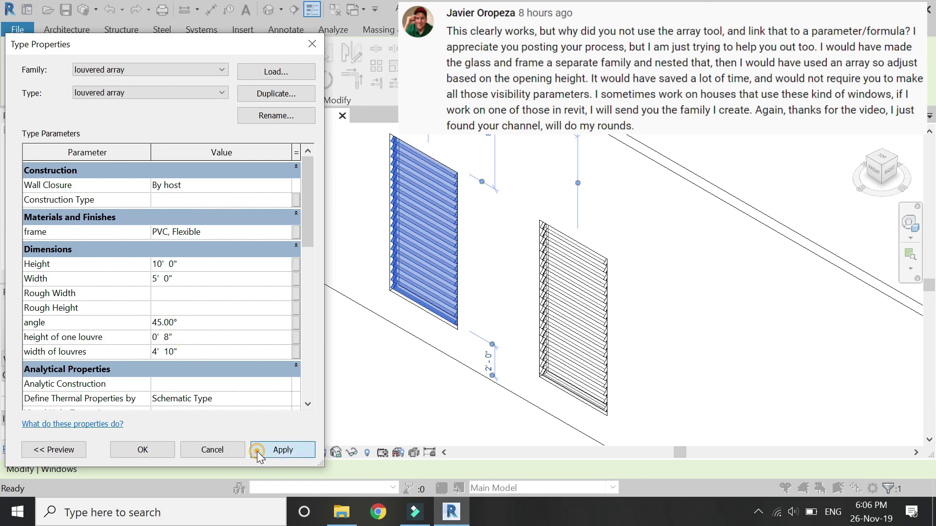
left_click(204, 341)
type("3")
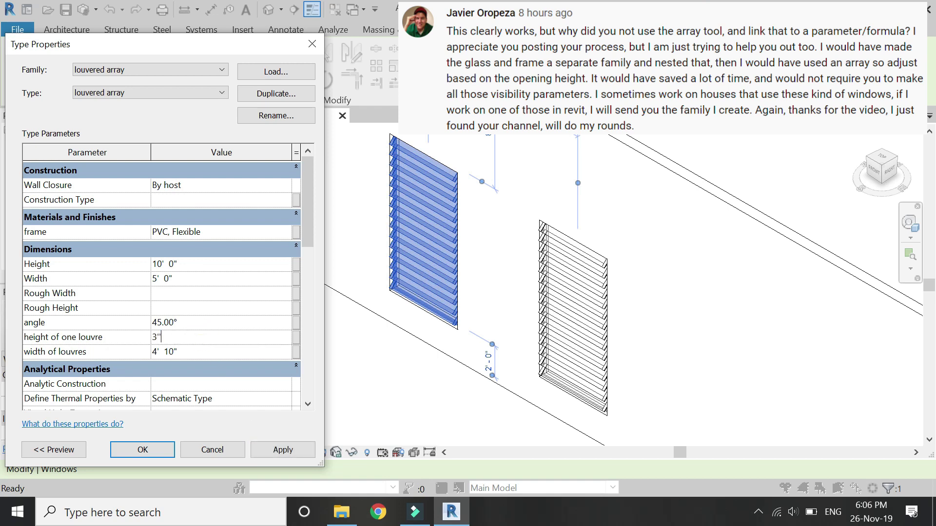
left_click(287, 452)
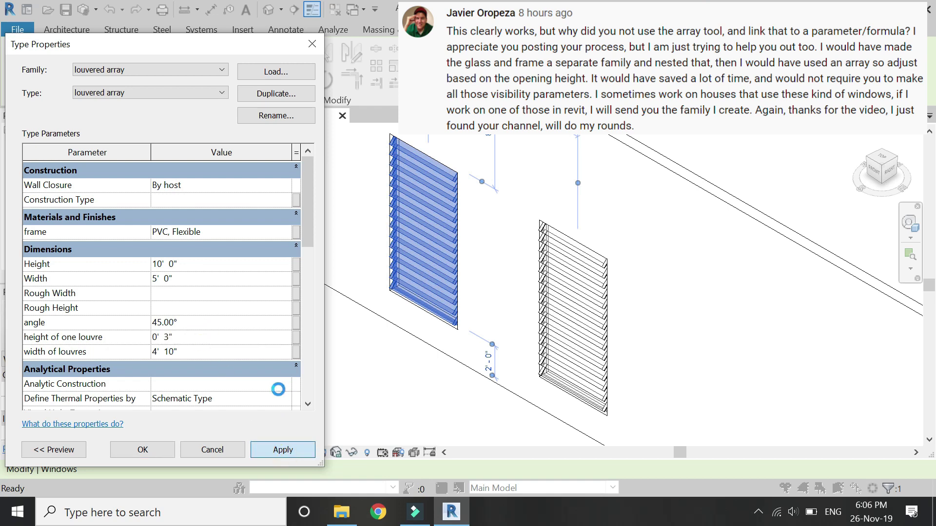
left_click(183, 336)
type("6")
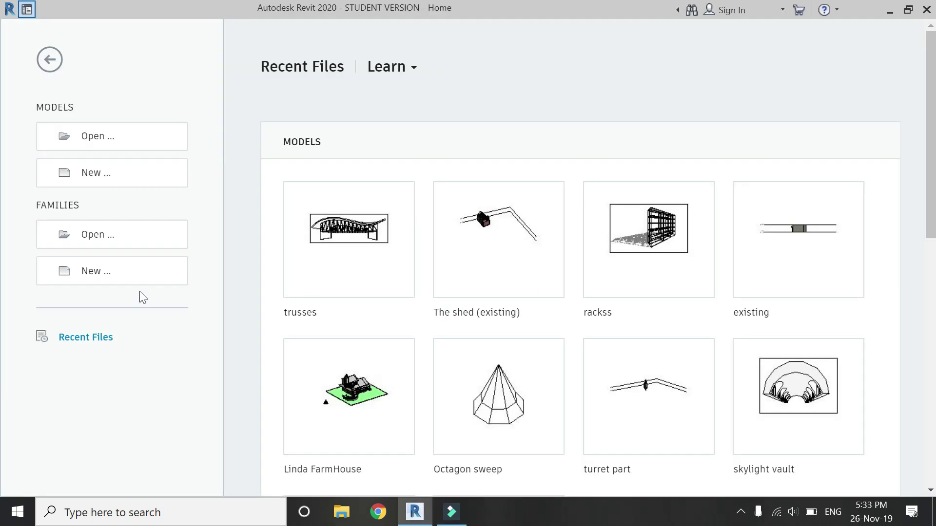
Create a new family from the Furniture template
left_click(138, 273)
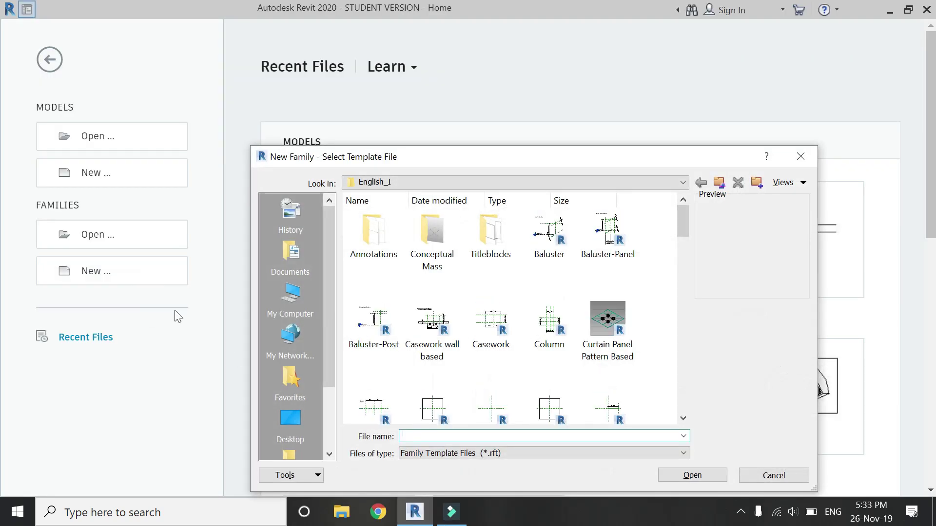
left_click(431, 345)
key("f")
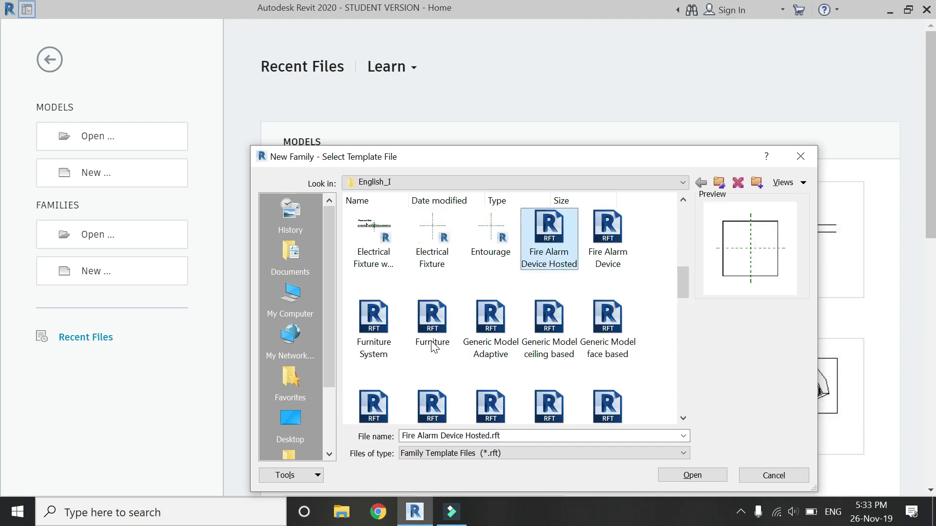
left_click(438, 324)
left_click(680, 473)
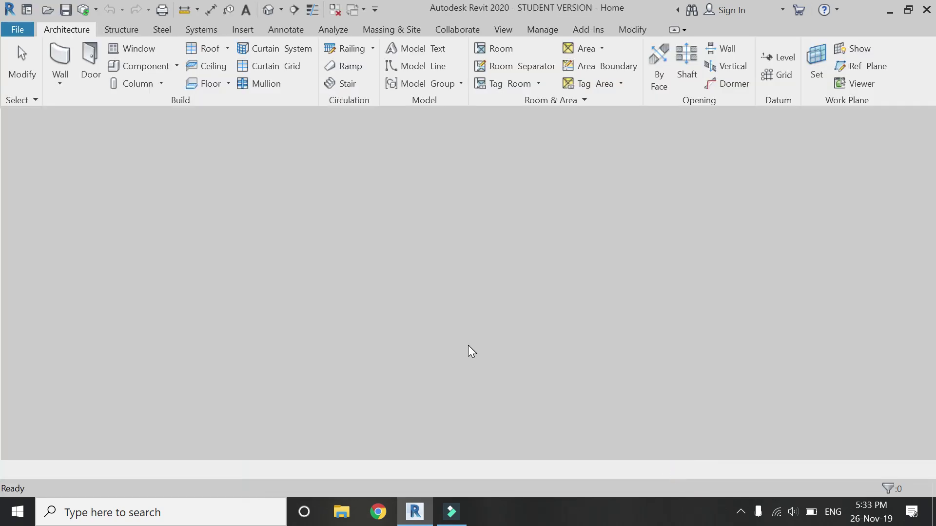
In the Right elevation, draw a horizontal reference plane about 10 13/32" above the reference level
scroll(67, 249, "down", 1)
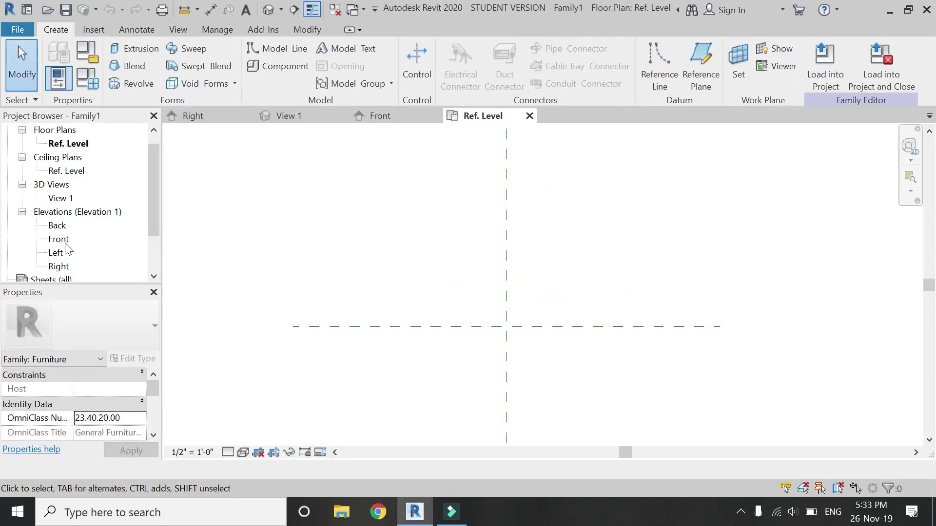
left_click(58, 267)
double_click(58, 267)
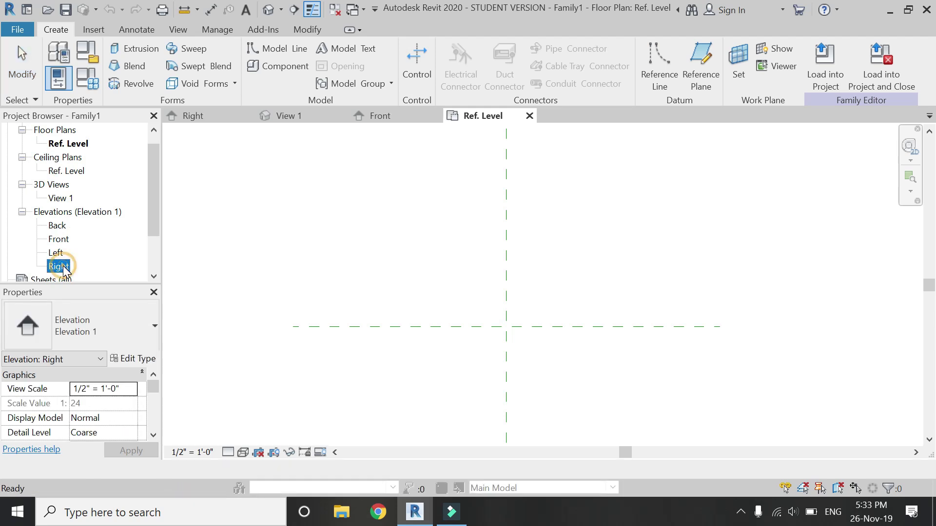
scroll(567, 379, "up", 3)
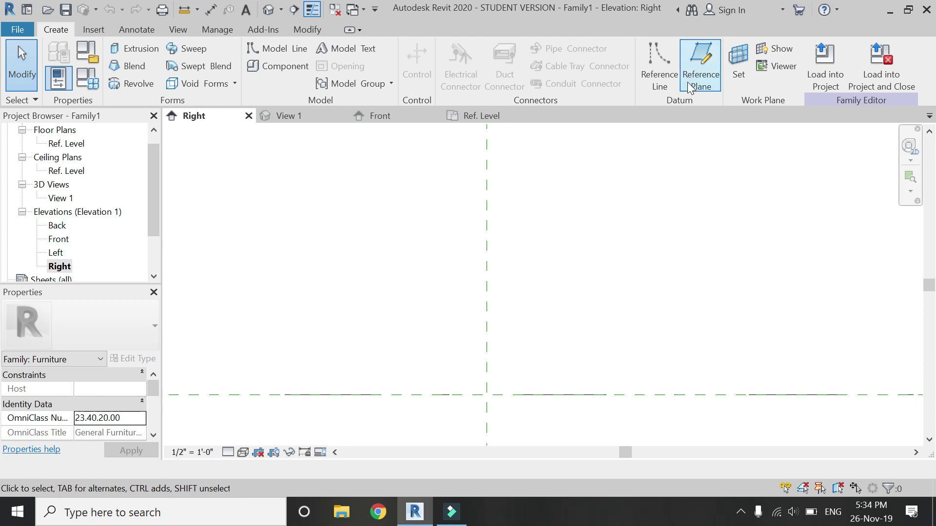
left_click(702, 63)
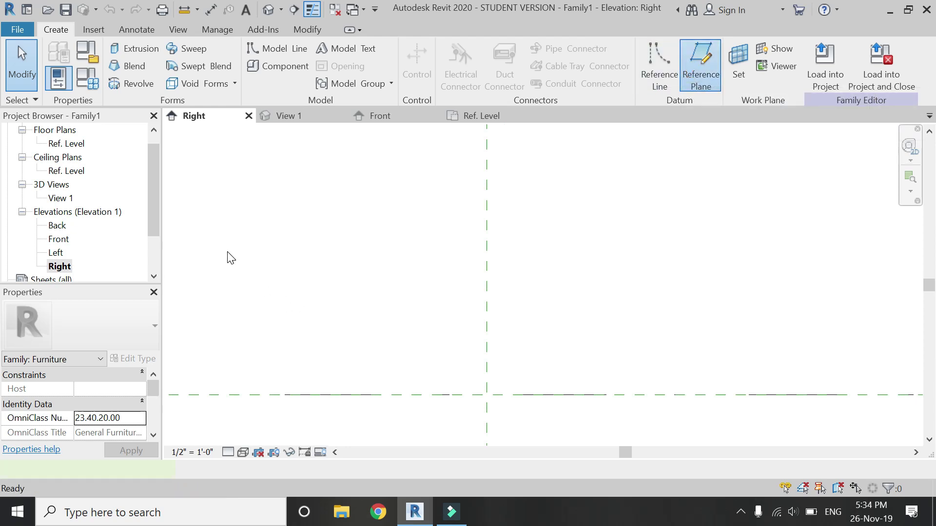
left_click(194, 239)
left_click(849, 239)
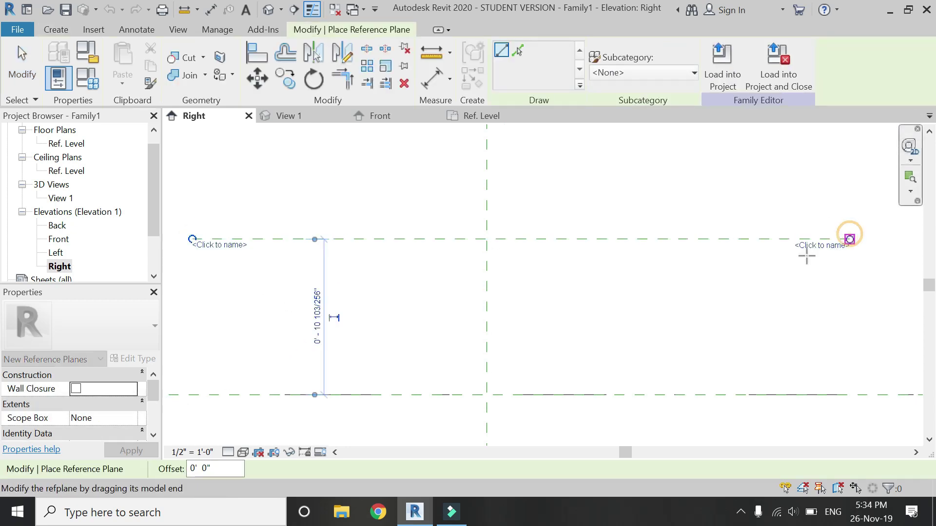
key("Escape")
Dimension the height from the reference level to the new reference plane, and set the view scale to 3" = 1'-0"
left_click(438, 84)
left_click(352, 238)
left_click(352, 394)
left_click(284, 341)
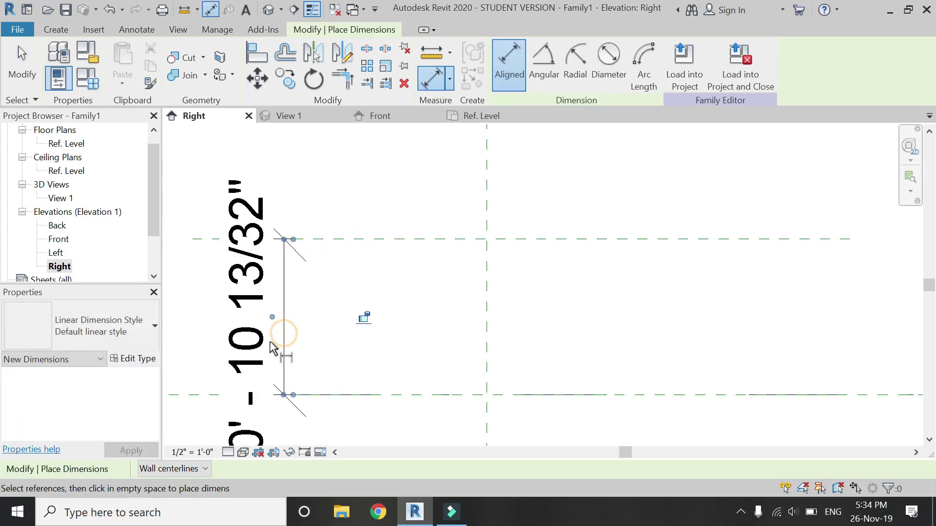
left_click(210, 452)
left_click(209, 59)
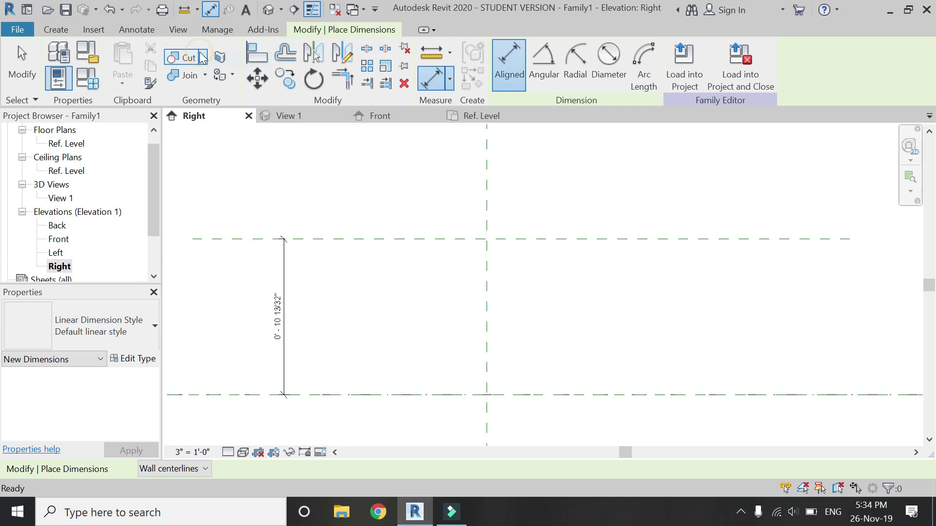
key("Escape")
Label the vertical dimension with a new family type parameter named "height of one louvre"
left_click(284, 295)
left_click(648, 64)
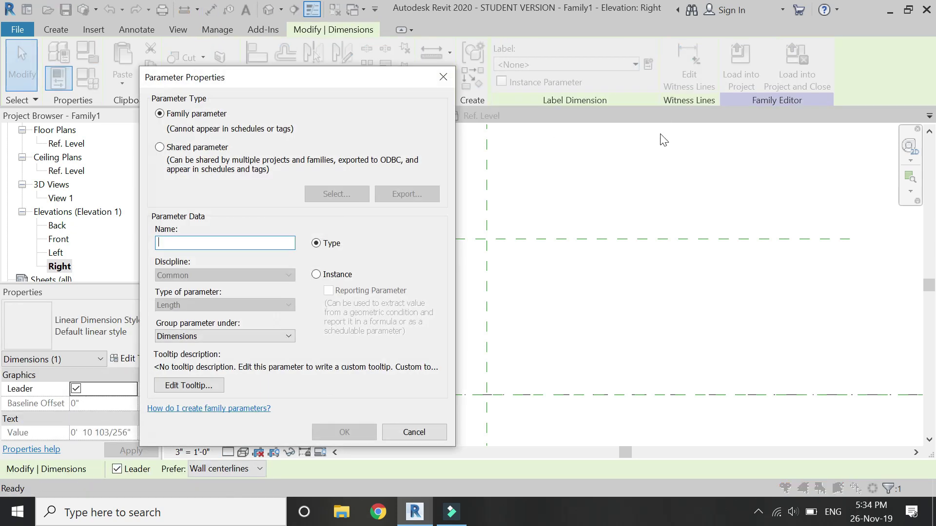
type("height of one lo")
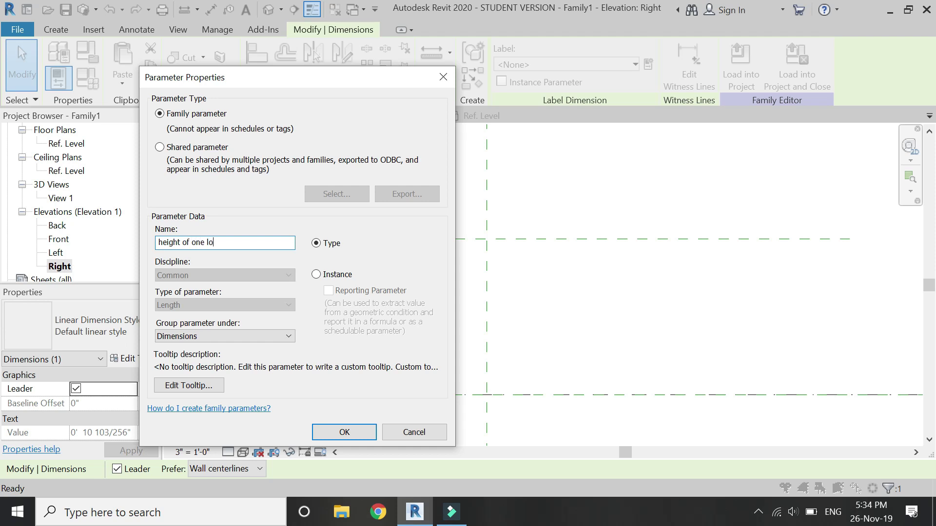
key("Return")
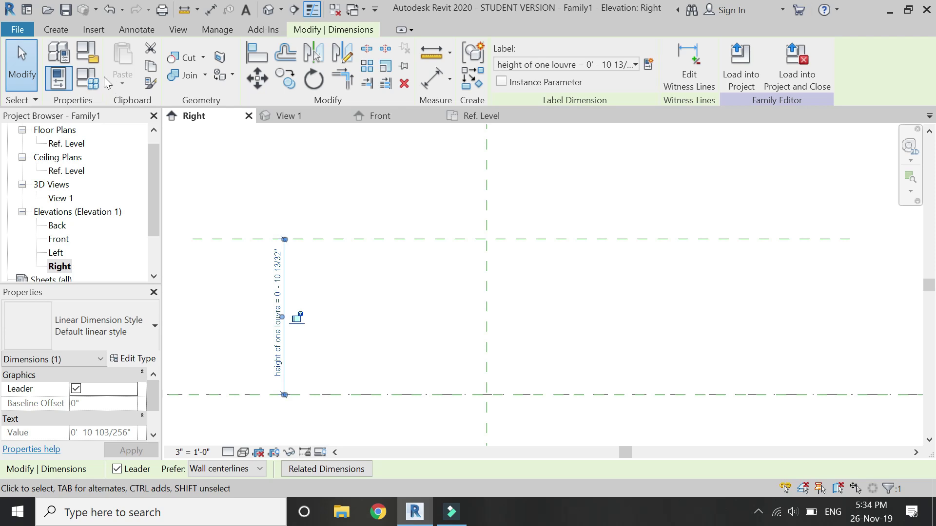
Set the "height of one louvre" parameter to 6" in the family types and apply it
left_click(90, 78)
left_click(206, 202)
left_click_drag(211, 204, 33, 187)
type("6\"")
key("Tab")
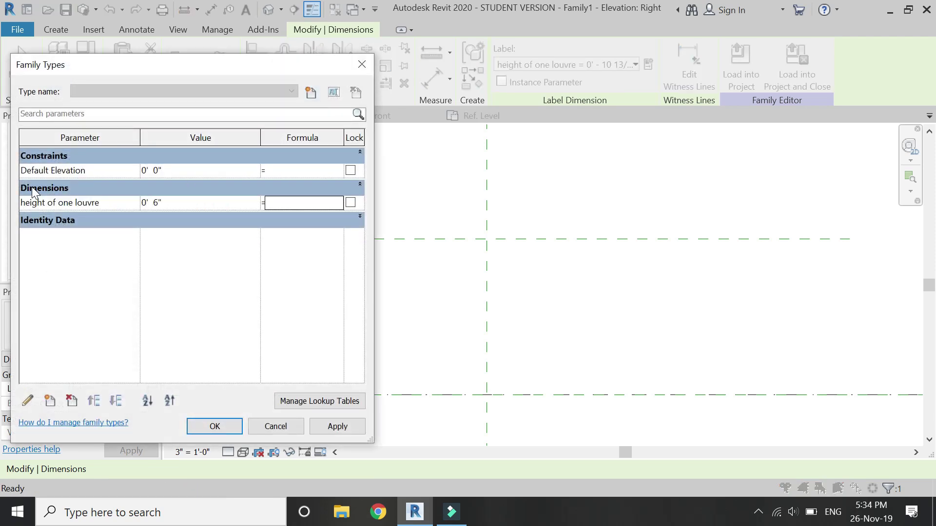
left_click(344, 427)
left_click(216, 425)
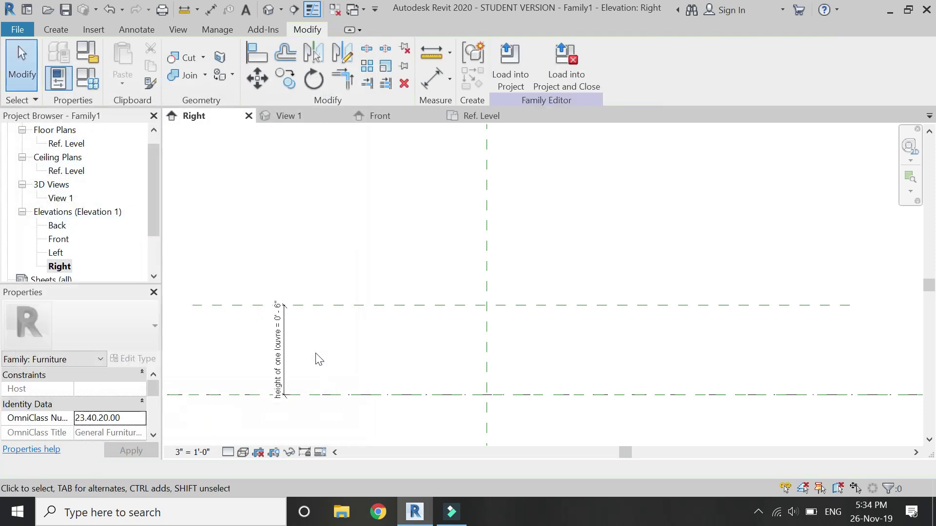
Draw a reference line about 6 1/2" long at 45°, running down and left from the intersection of the upper and vertical reference planes
left_click(55, 30)
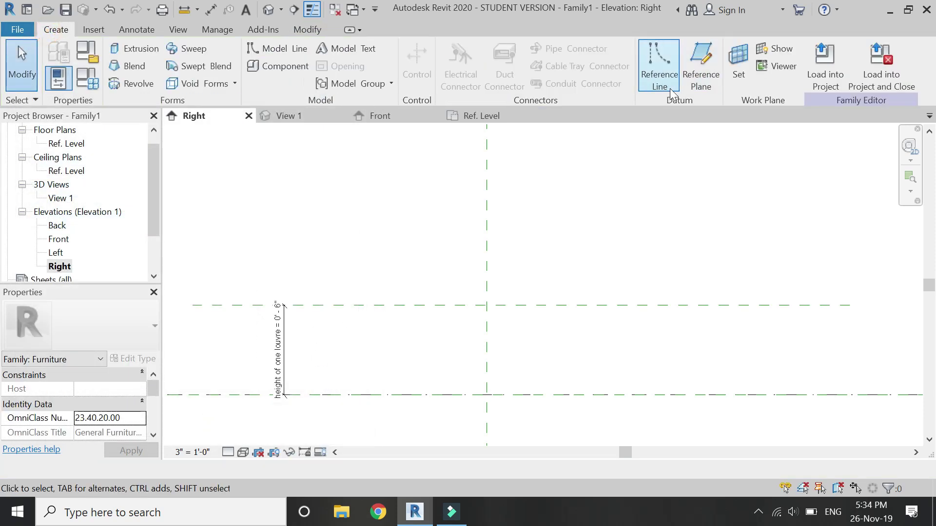
left_click(654, 78)
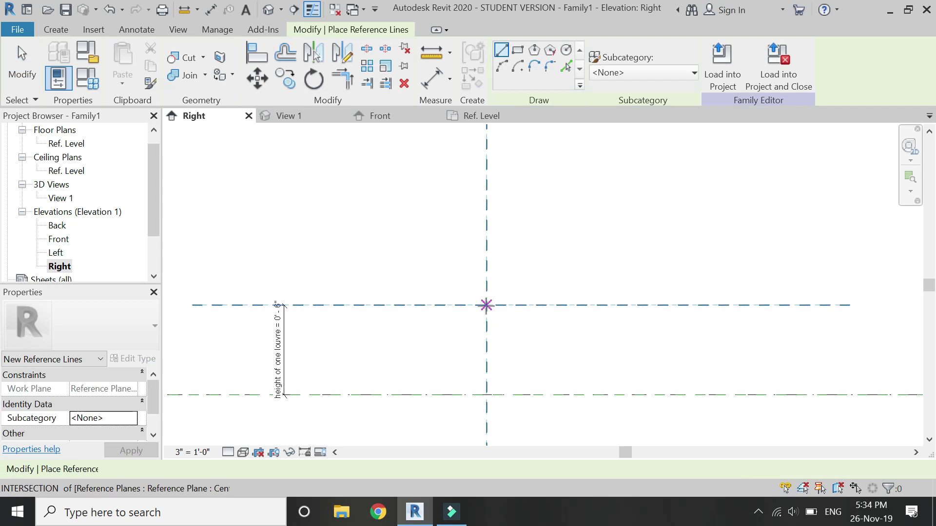
left_click(487, 305)
left_click(418, 372)
key("Escape")
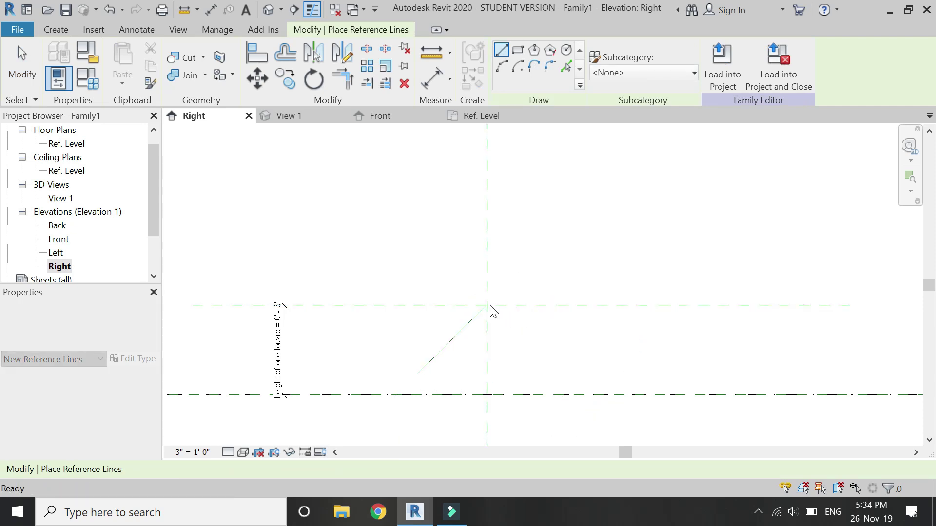
Align and lock the angled reference line's upper endpoint to the horizontal and vertical reference planes
scroll(491, 310, "up", 2)
key("Escape")
left_click(256, 53)
middle_click_drag(497, 307, 447, 332)
left_click(445, 324)
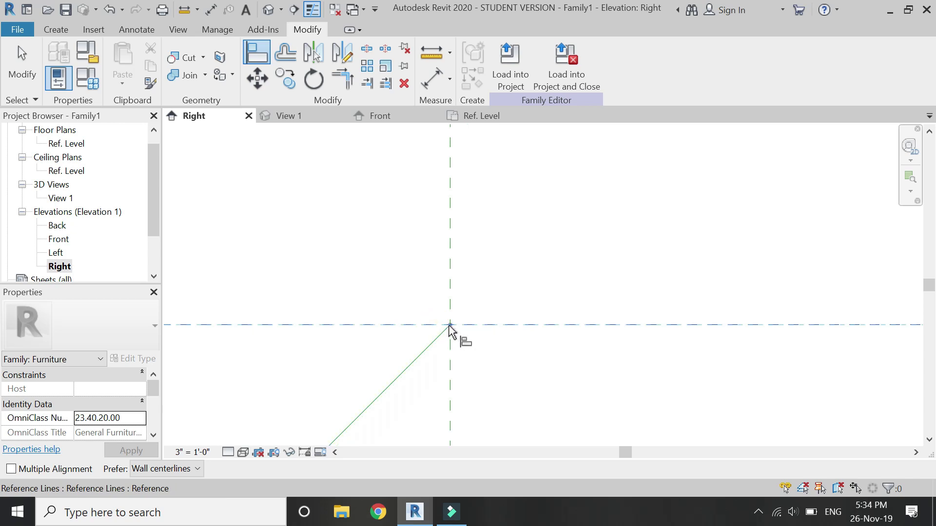
left_click(449, 326)
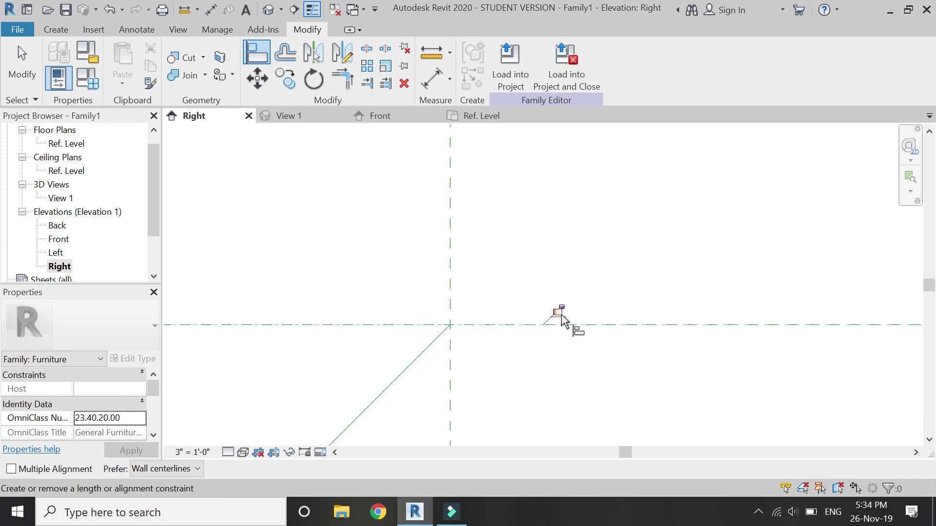
scroll(453, 341, "up", 3)
left_click(450, 272)
left_click(450, 295)
left_click(440, 271)
Add an angular dimension between the angled reference line and the vertical reference plane
left_click(441, 83)
left_click(449, 82)
left_click(456, 137)
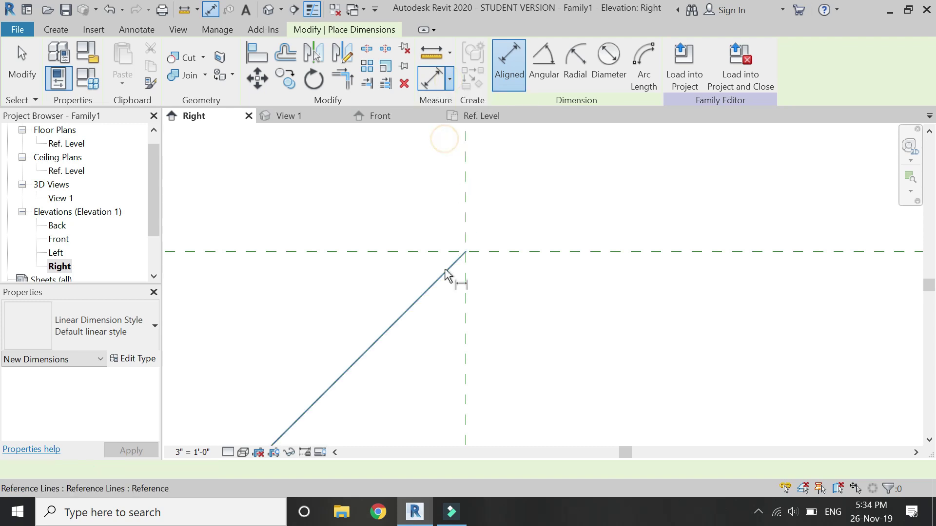
left_click(455, 366)
left_click(418, 391)
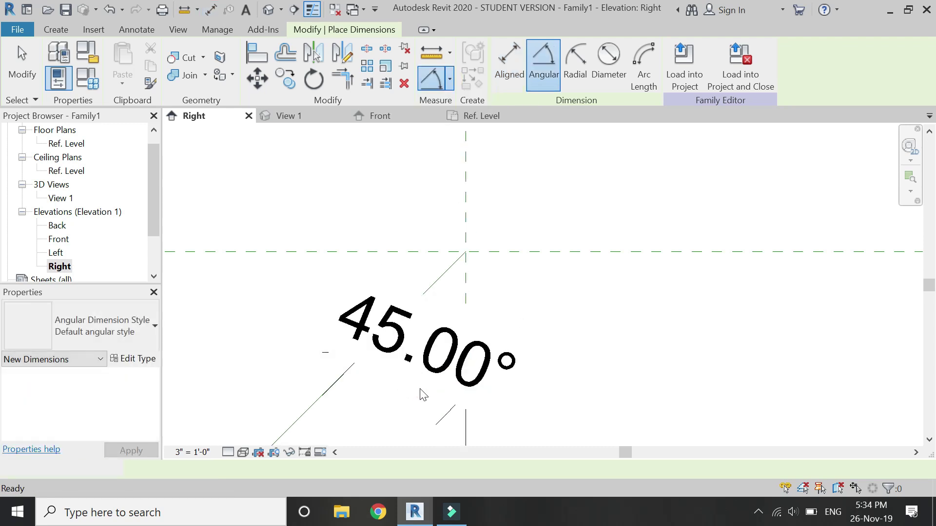
key("Escape")
Label the angular dimension with a new parameter named "angle", and set the view scale to 12" = 1'-0"
left_click(427, 372)
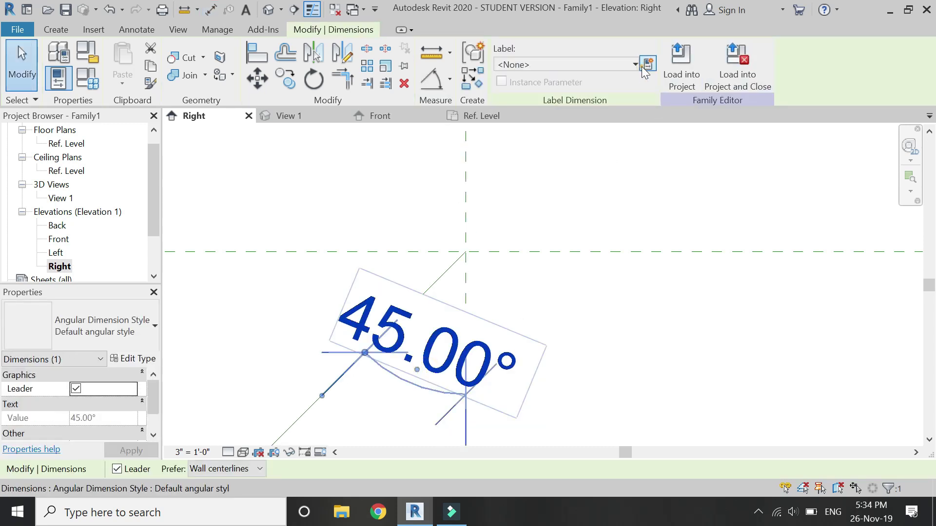
left_click(647, 64)
type("angle")
key("Return")
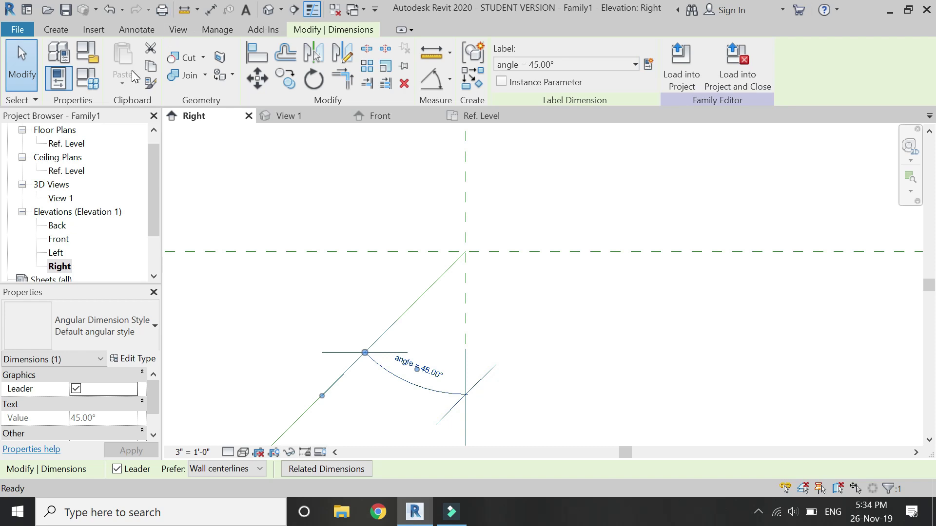
key("Escape")
left_click(200, 452)
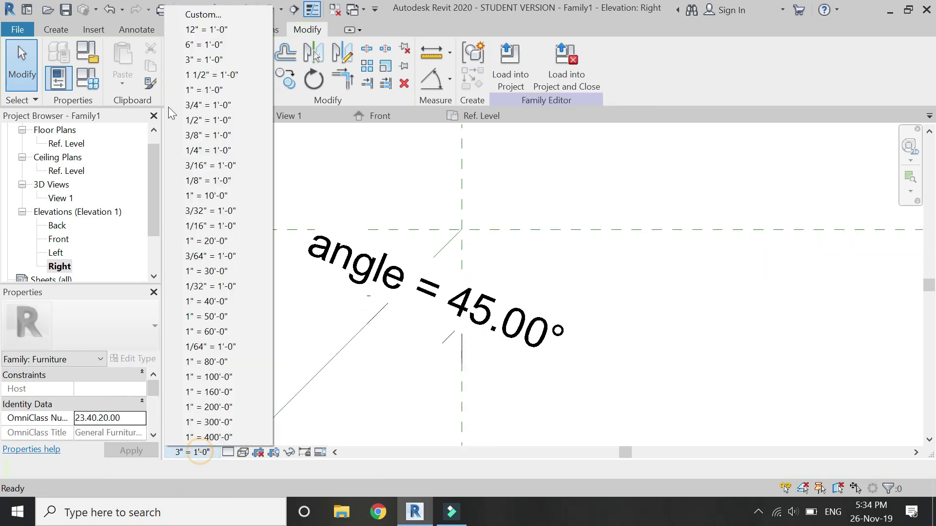
left_click(195, 27)
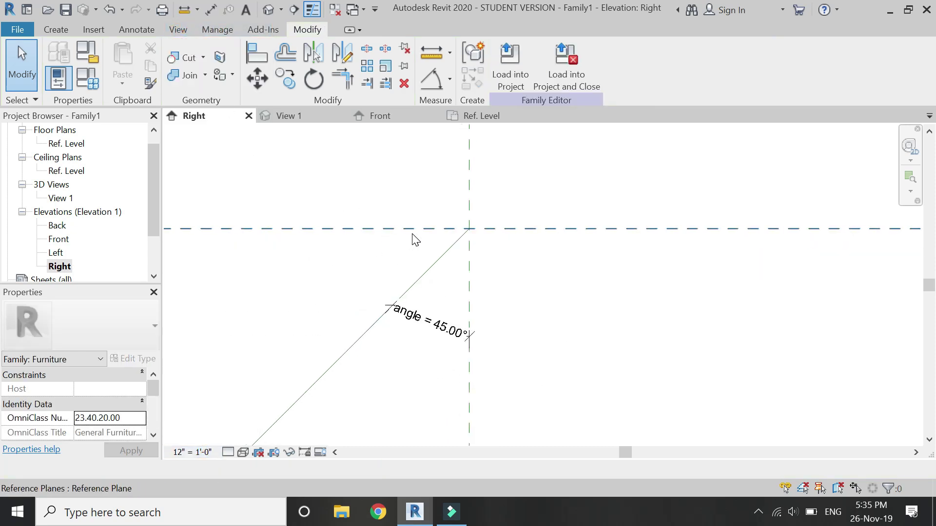
Make the angled reference line's temporary length dimension permanent and label it with the "height of one louvre" parameter
left_click(438, 271)
scroll(388, 309, "down", 1)
left_click(393, 308)
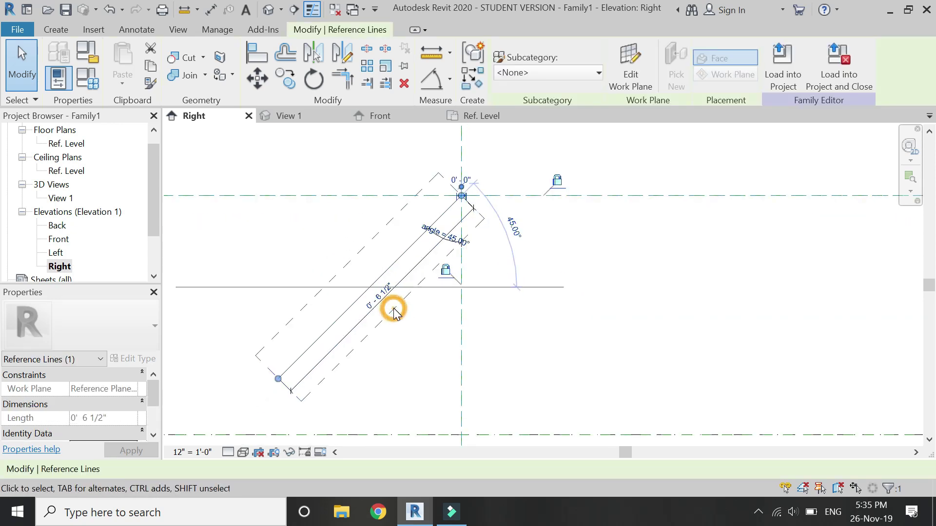
left_click(398, 282)
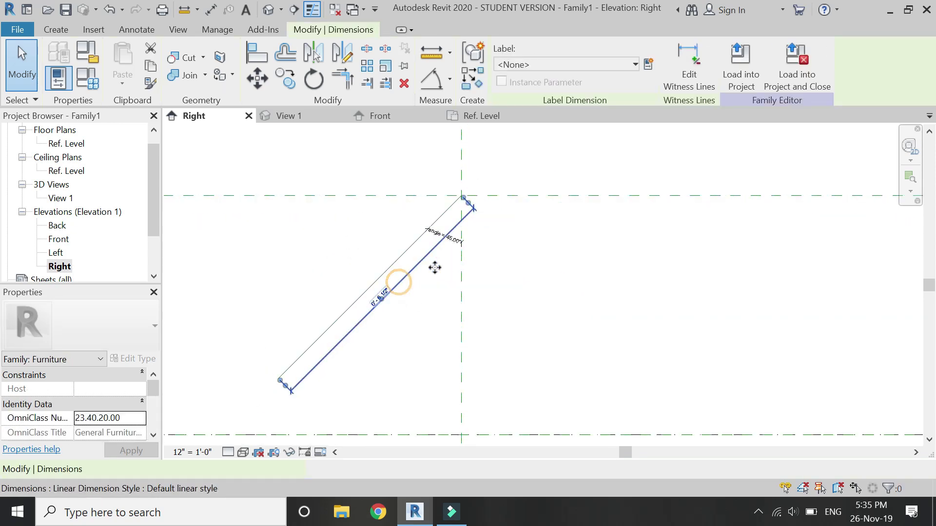
left_click(633, 65)
left_click(603, 139)
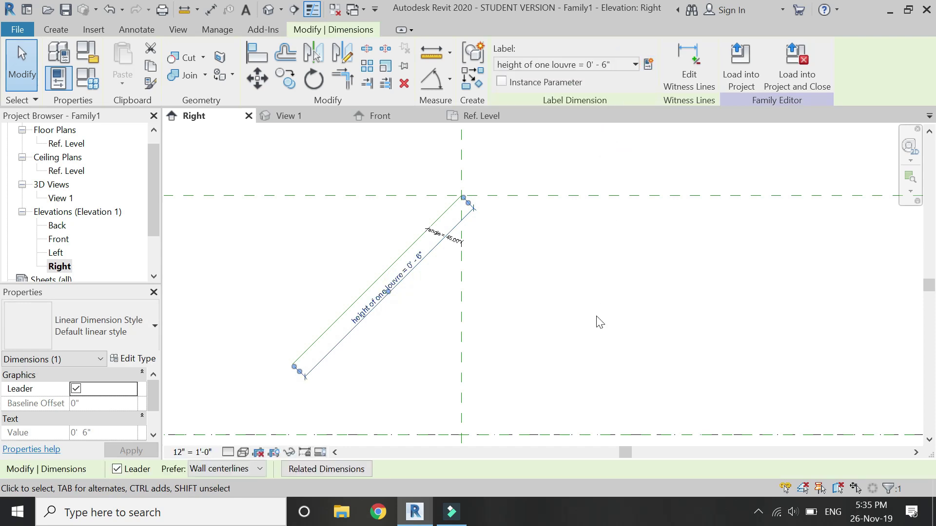
left_click(599, 323)
Start a solid extrusion and pick the angled reference line as its work plane
left_click(56, 29)
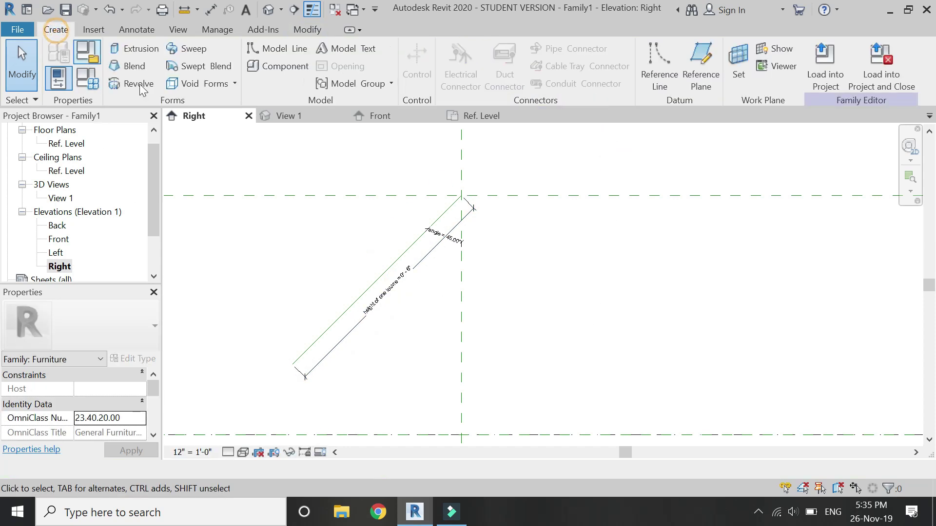
left_click(124, 46)
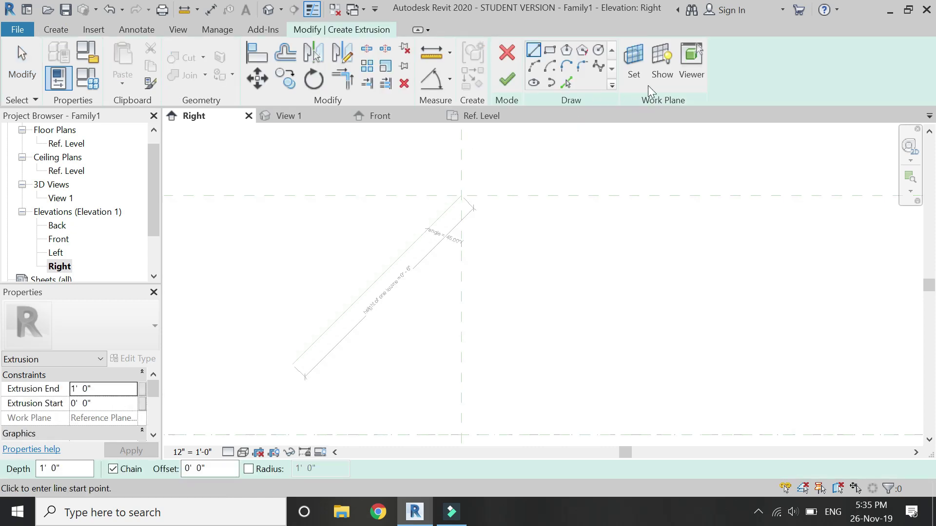
left_click(634, 64)
left_click(682, 415)
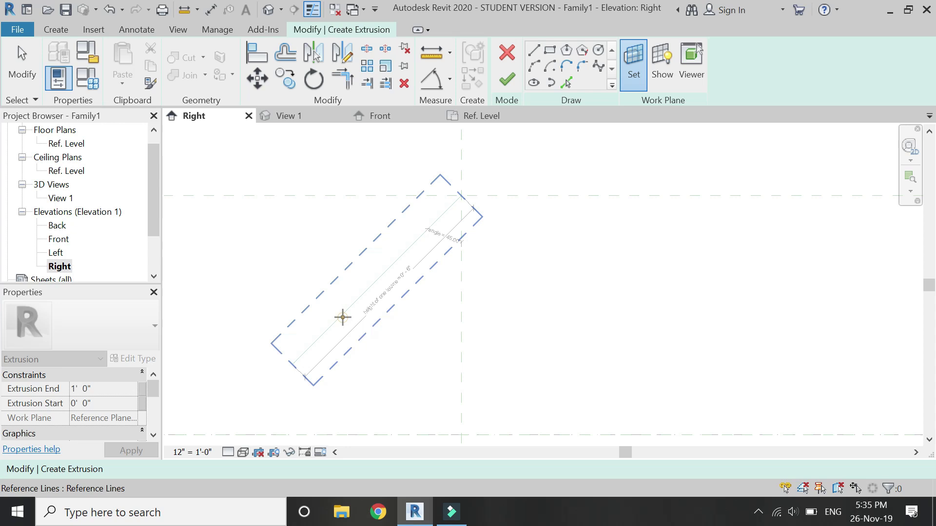
left_click(342, 317)
Trace the angled reference line as a sketch line and offset a copy 1/2" to its lower right side
left_click(566, 82)
left_click(322, 336)
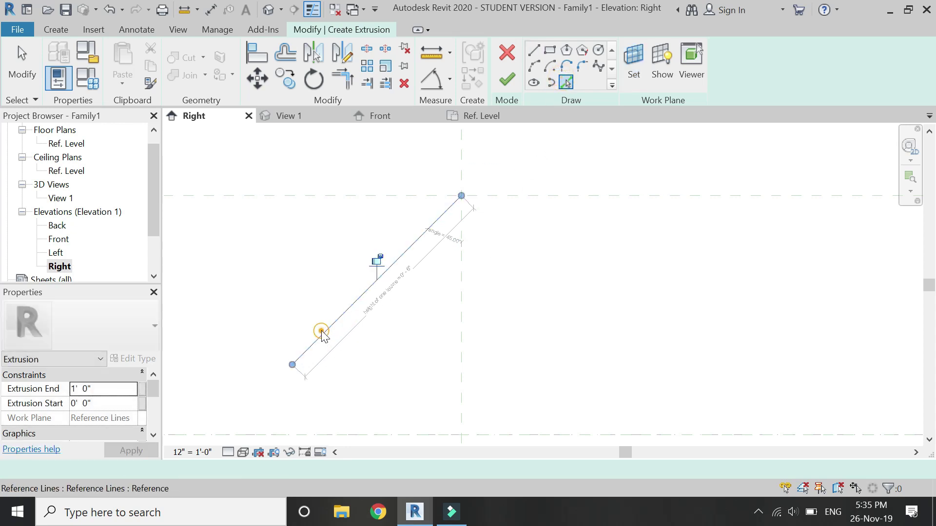
key("o")
key("f")
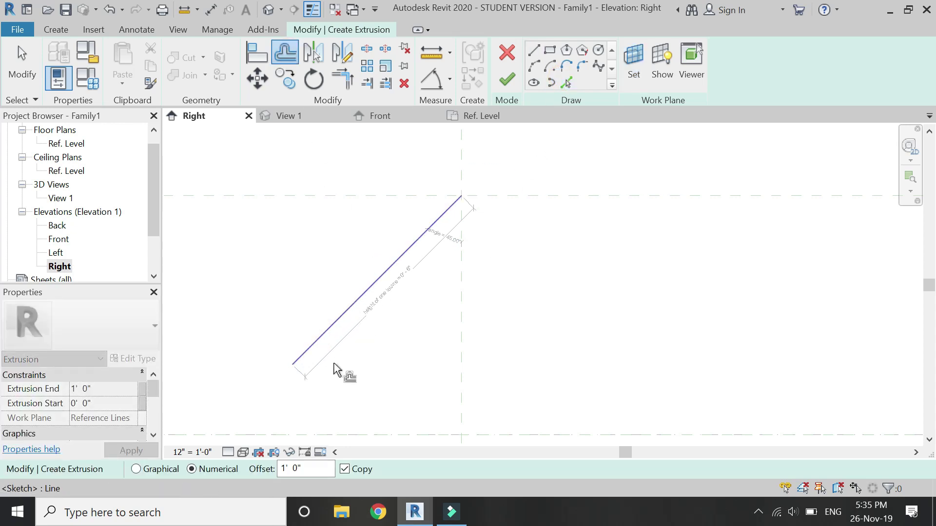
double_click(317, 469)
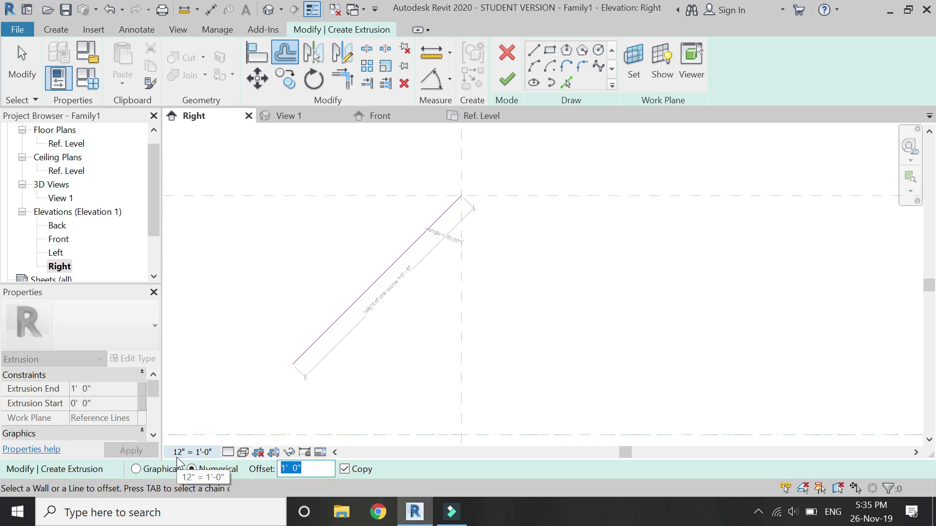
type("1/2")
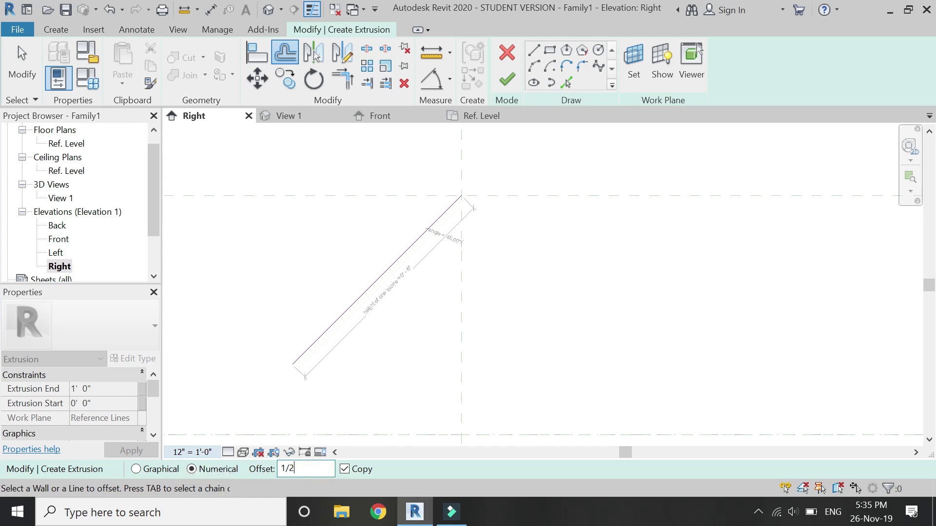
left_click(331, 332)
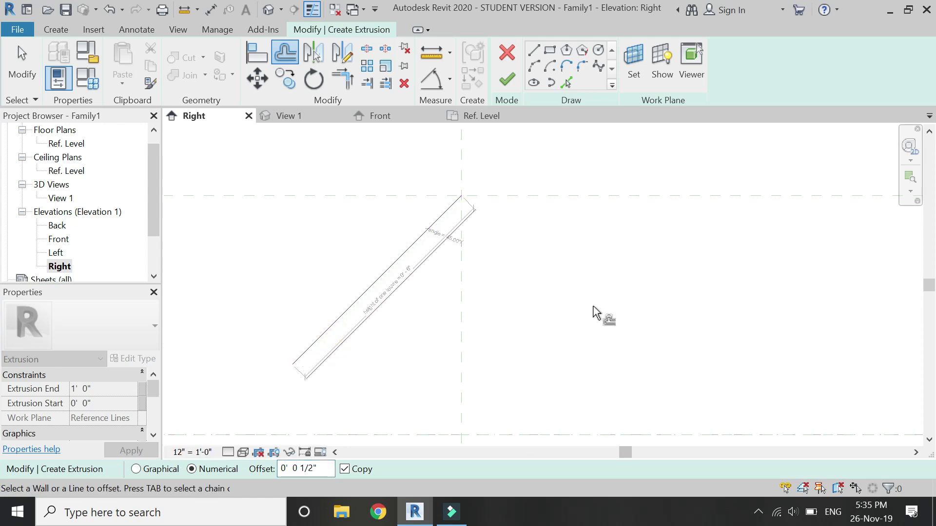
Close the louvre profile with a short line across each end of the two parallel sketch lines
left_click(535, 58)
scroll(493, 198, "up", 3)
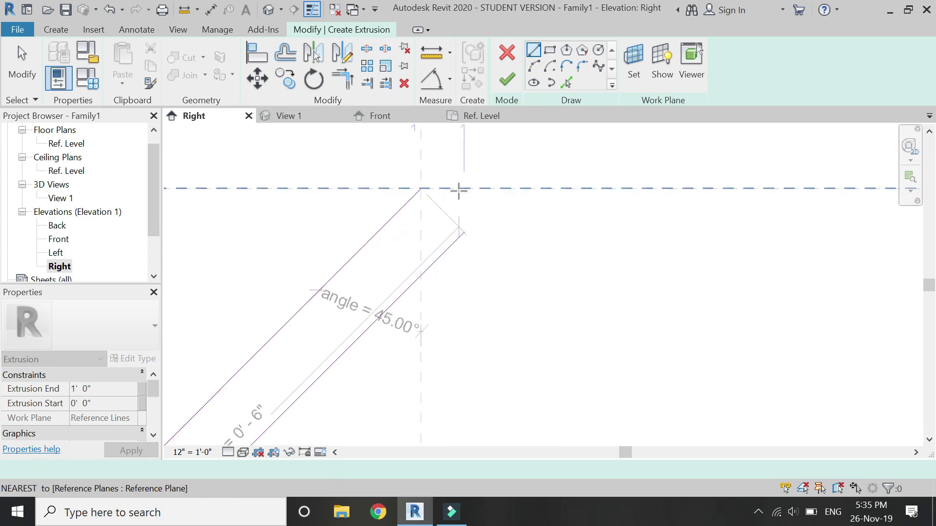
left_click(401, 187)
left_click(466, 248)
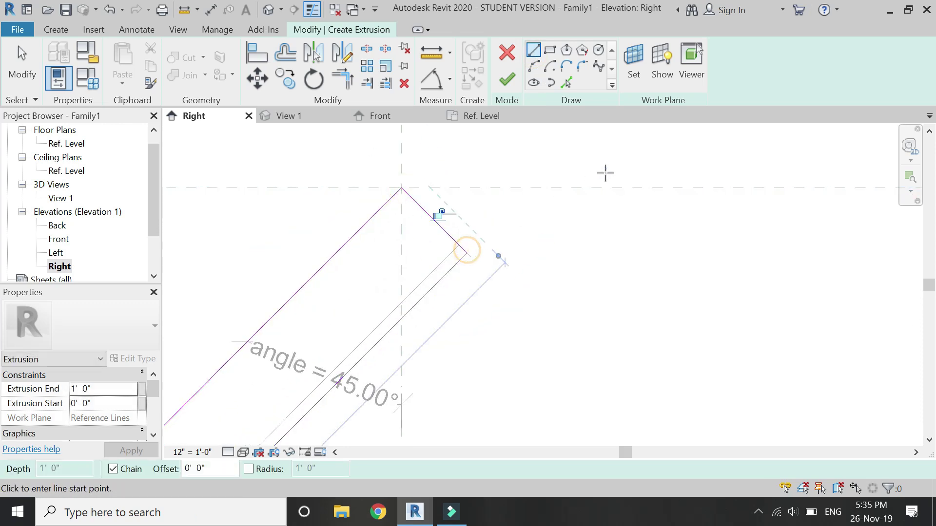
scroll(603, 171, "down", 5)
scroll(427, 325, "up", 3)
left_click(407, 283)
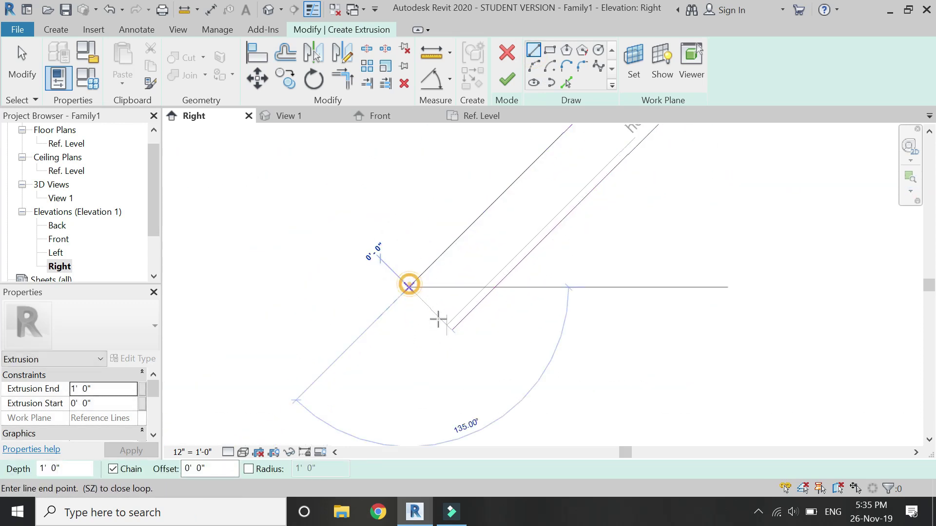
left_click(449, 328)
scroll(385, 371, "down", 4)
scroll(443, 361, "up", 2)
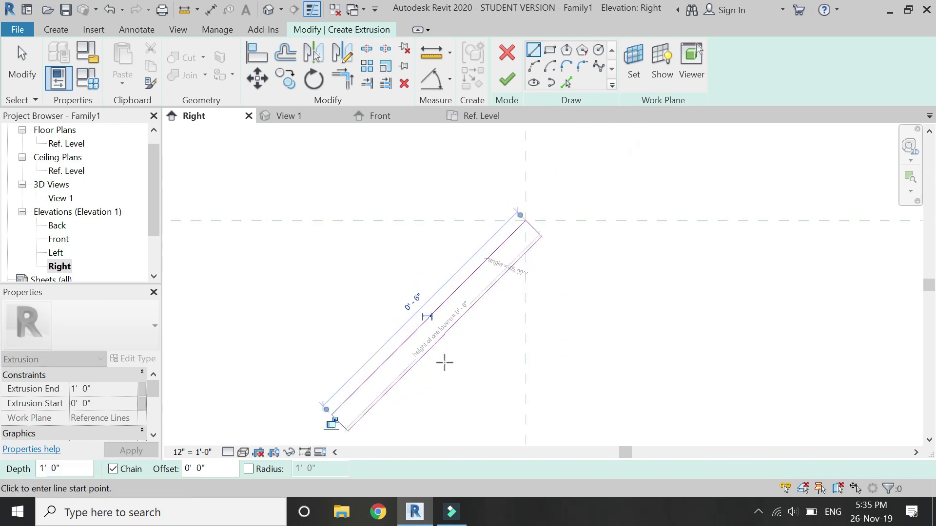
key("Escape")
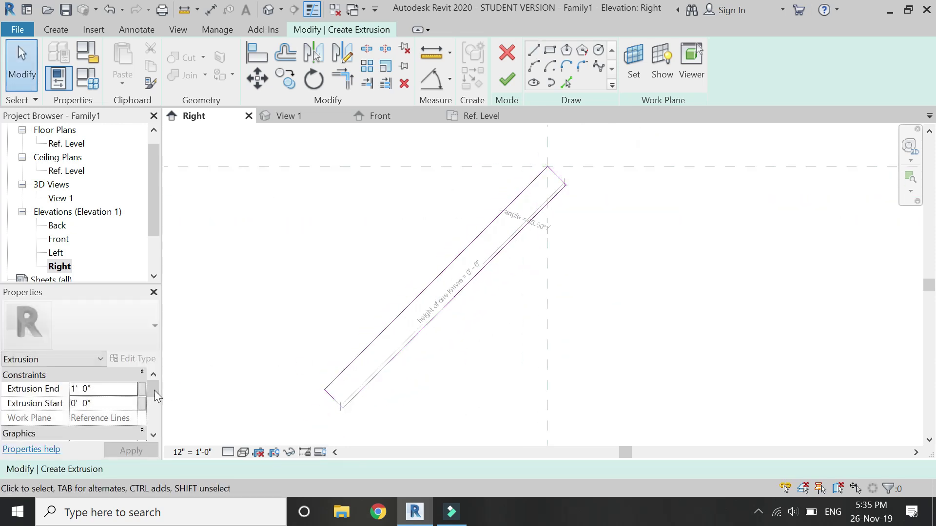
Associate the extrusion end with a new family type parameter named "width of louvre"
left_click(145, 390)
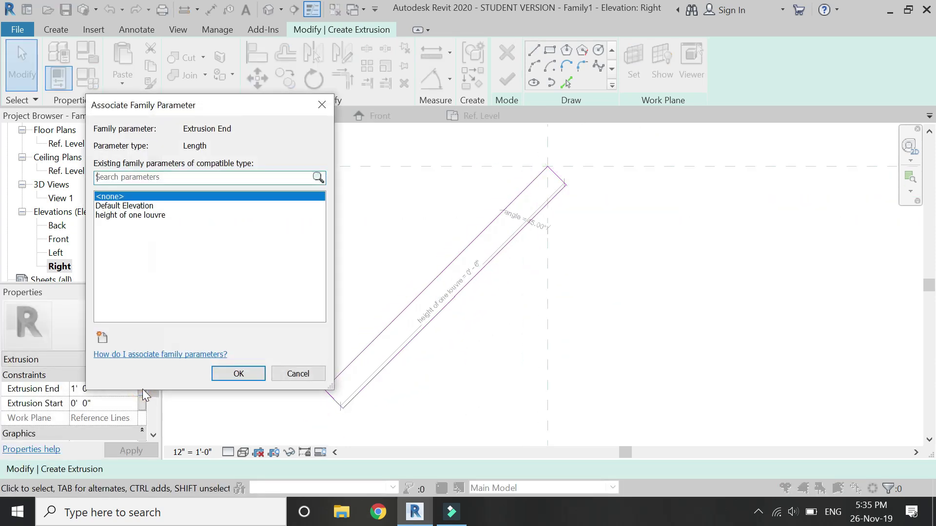
left_click(102, 338)
type("width of louvre")
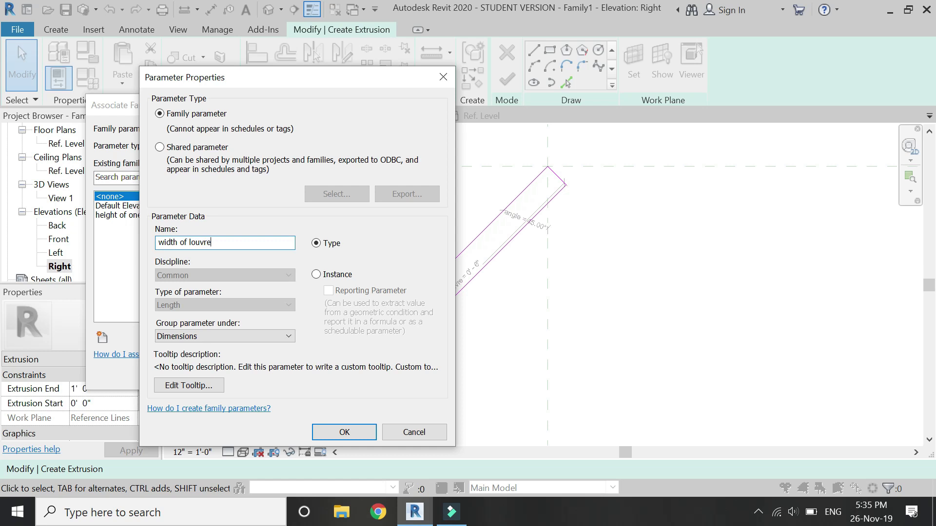
key("Return")
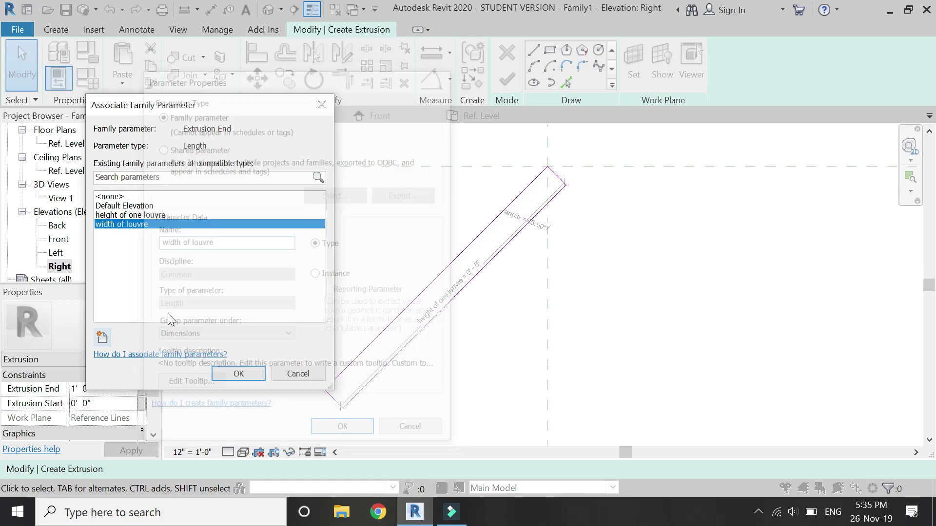
left_click(214, 373)
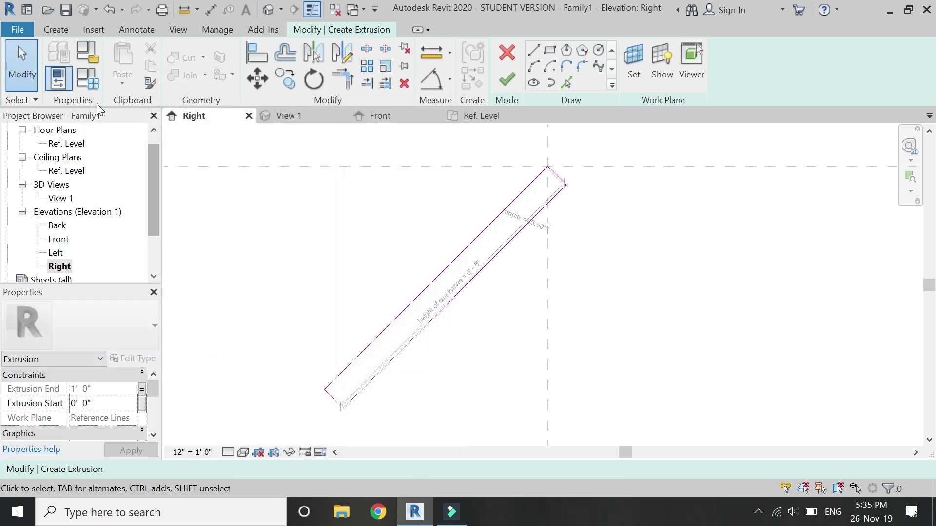
Set "width of louvre" to 4' 0" in the family types, apply it, and finish the louvre extrusion
left_click(88, 78)
left_click(173, 232)
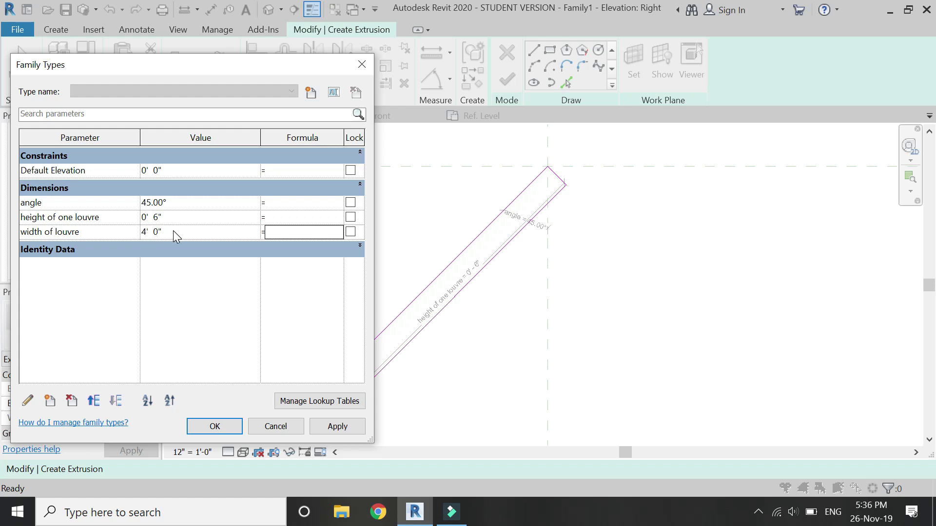
left_click(335, 427)
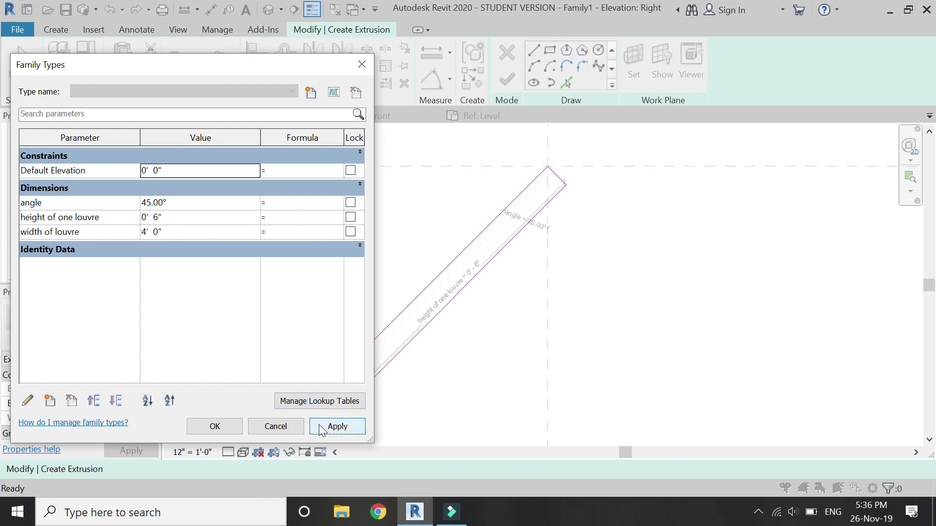
left_click(215, 428)
left_click(506, 79)
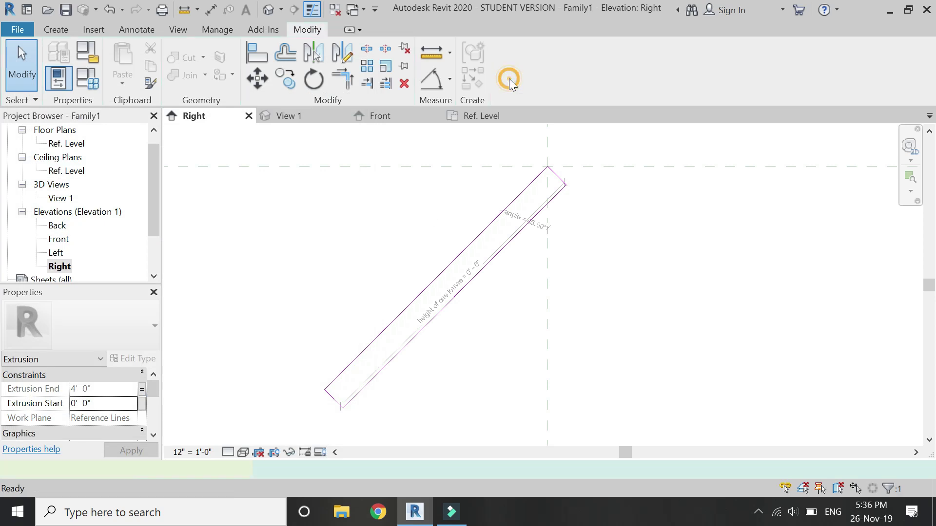
key("Escape")
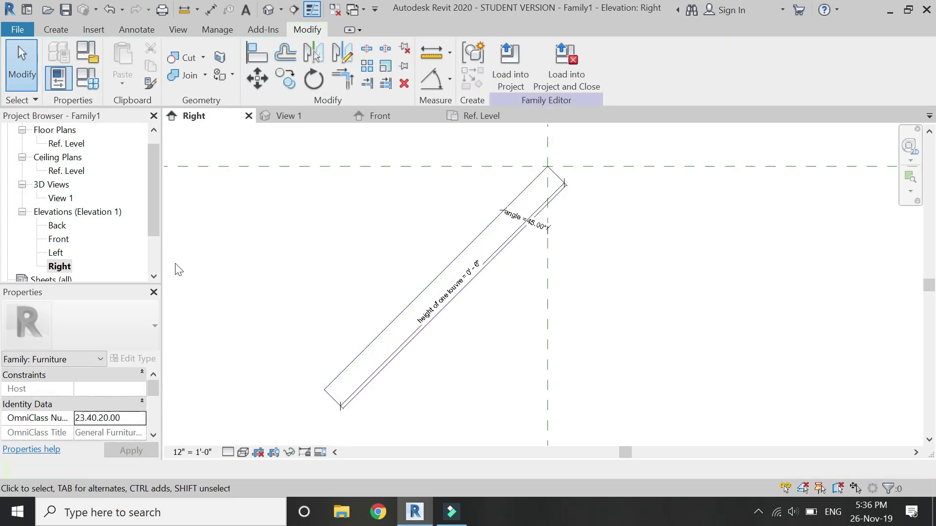
Start a void extrusion in the Right elevation with its work plane picked from the angled reference line
left_click(59, 30)
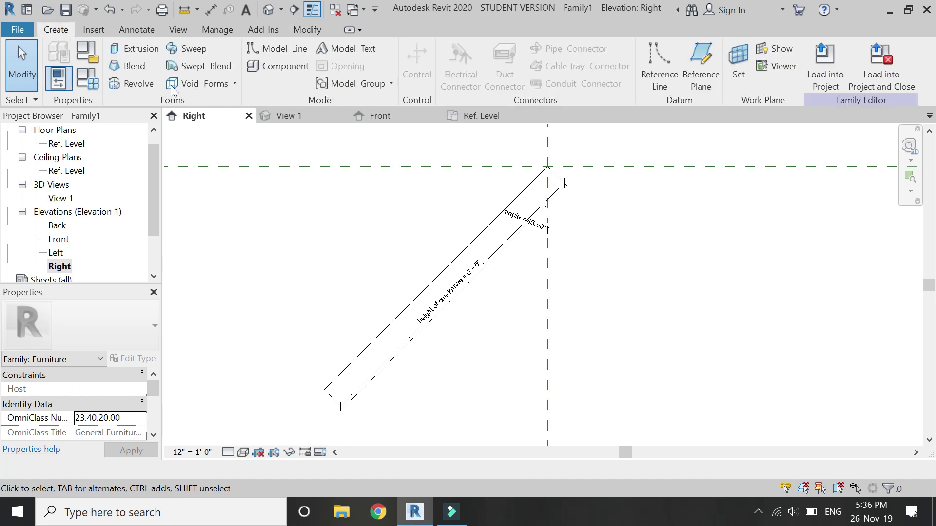
left_click(224, 88)
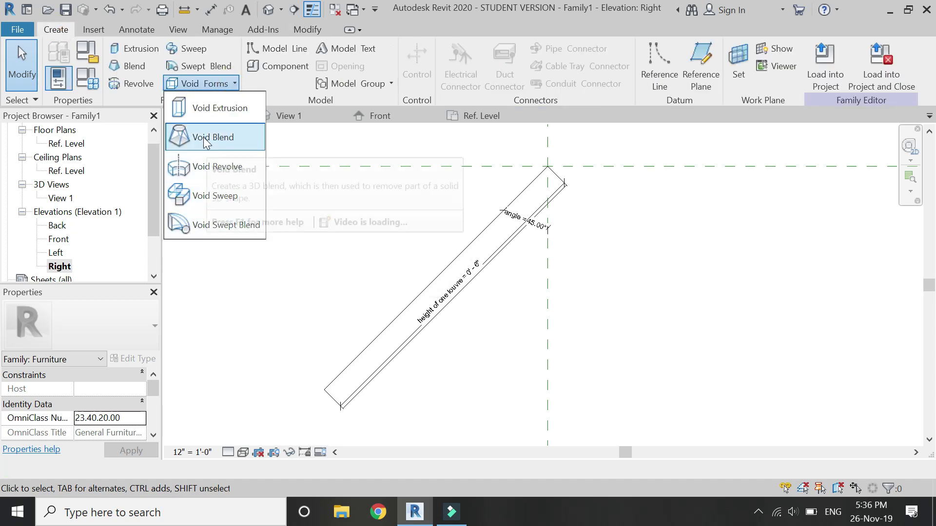
left_click(207, 109)
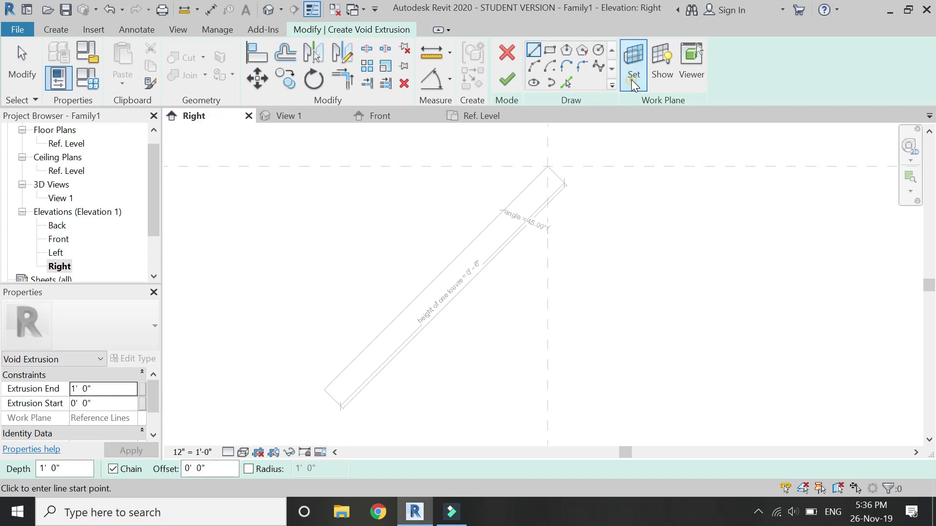
left_click(634, 68)
left_click(680, 418)
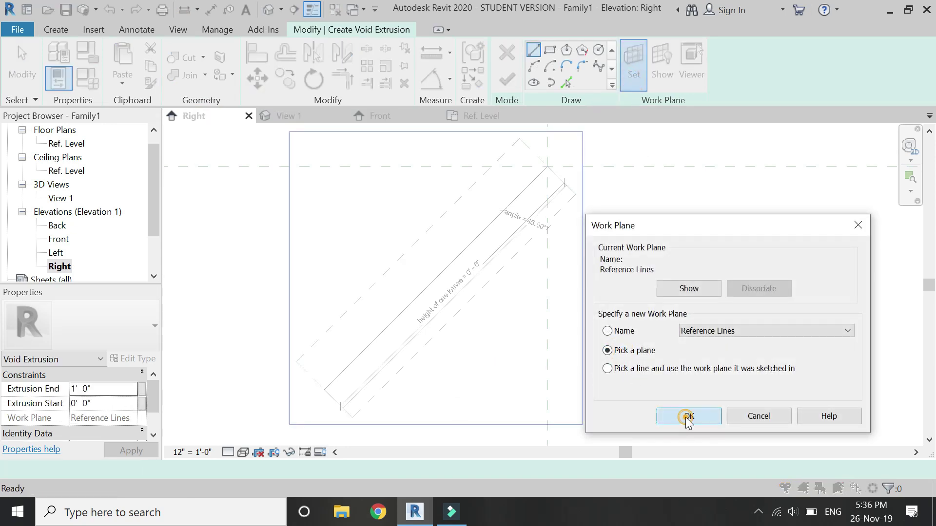
left_click(426, 283)
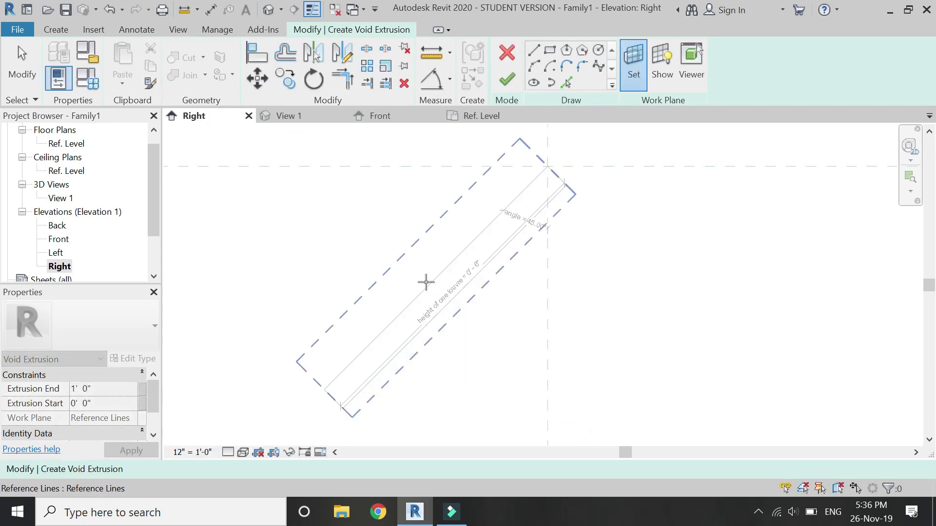
Trace the angled reference line as a void sketch line and offset a copy 1/2" to its lower right side
left_click(566, 82)
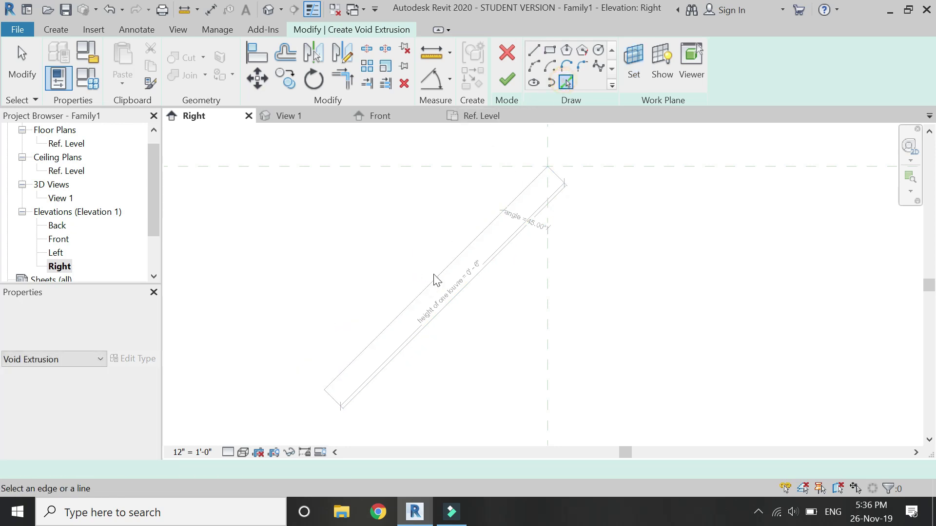
left_click(285, 53)
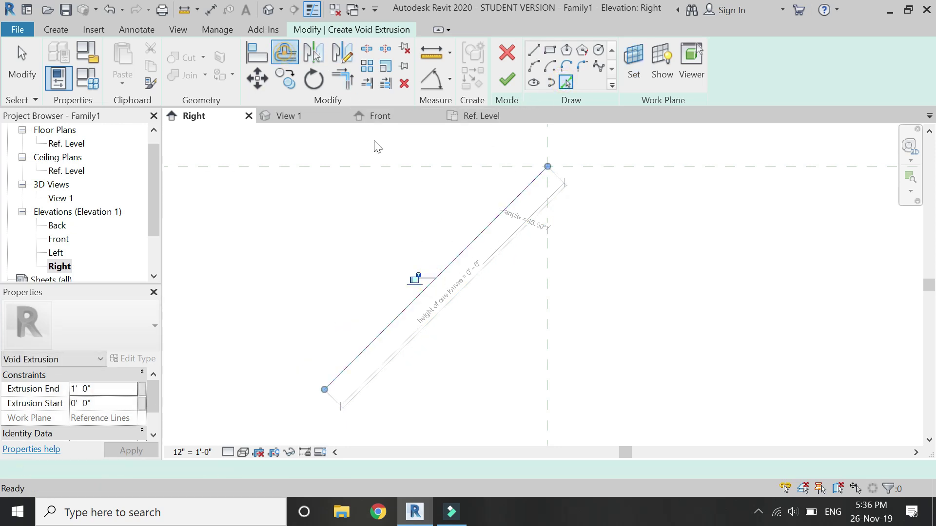
left_click(464, 247)
key("ctrl+z")
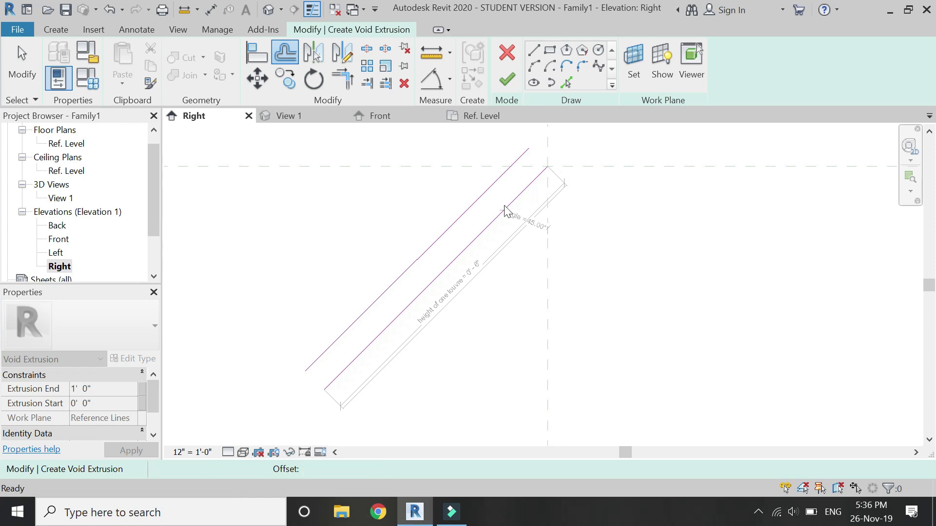
left_click(468, 248)
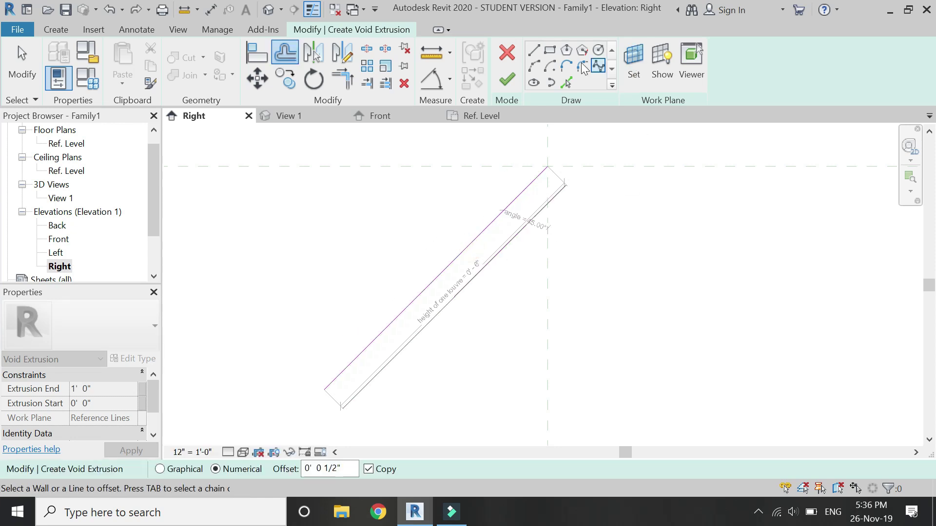
Close the void profile with a short line across the upper and lower ends of the two parallel sketch lines
left_click(533, 49)
scroll(544, 156, "up", 3)
left_click(535, 144)
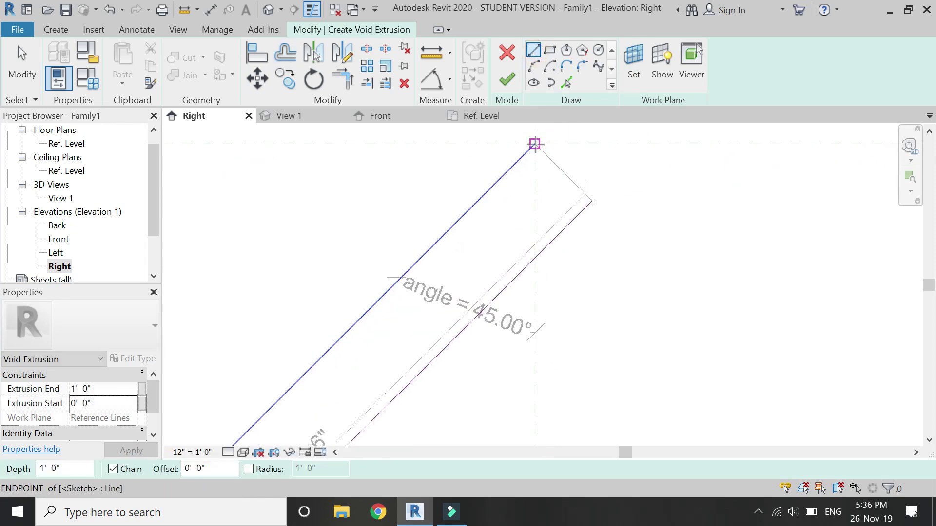
left_click(591, 200)
scroll(647, 177, "down", 3)
scroll(401, 268, "up", 3)
scroll(359, 389, "down", 2)
scroll(359, 366, "up", 2)
left_click(361, 363)
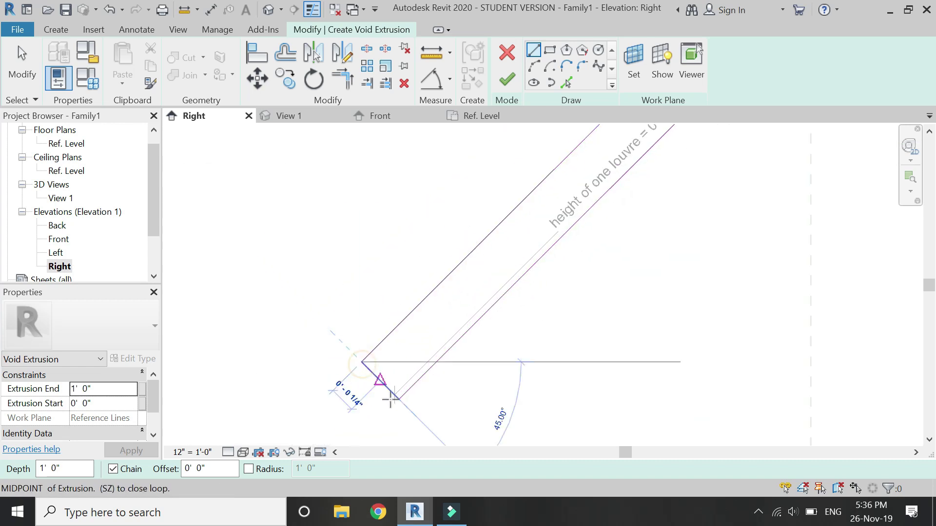
left_click(397, 399)
key("Escape")
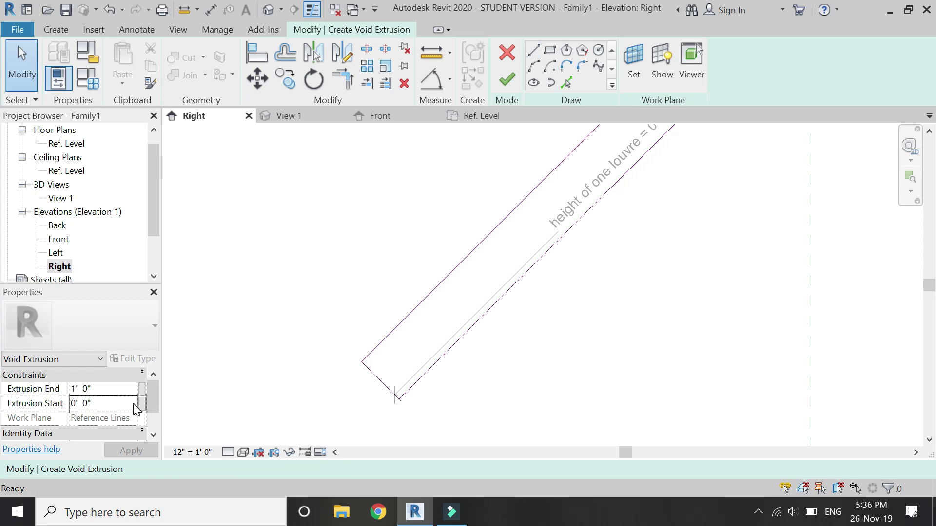
Associate the void's extrusion end with a new family type parameter named "glass width"
left_click(143, 390)
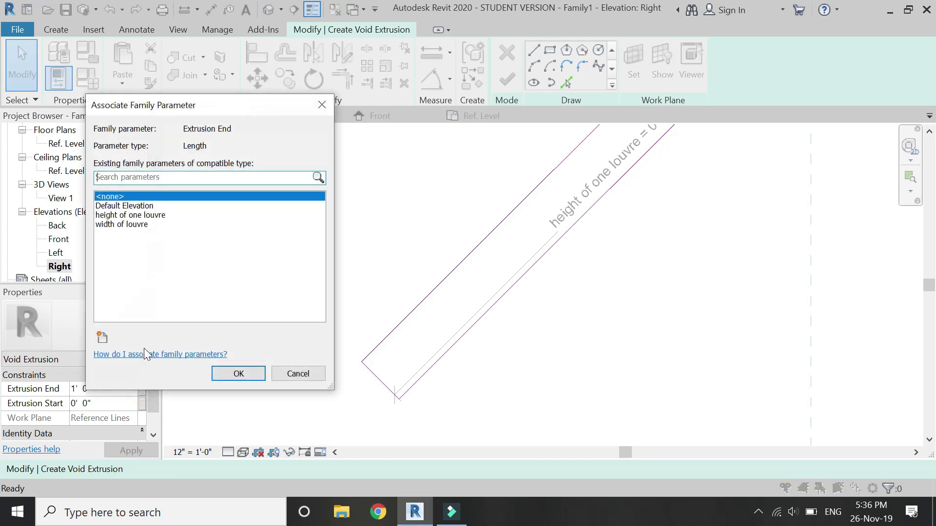
left_click(107, 336)
type("g")
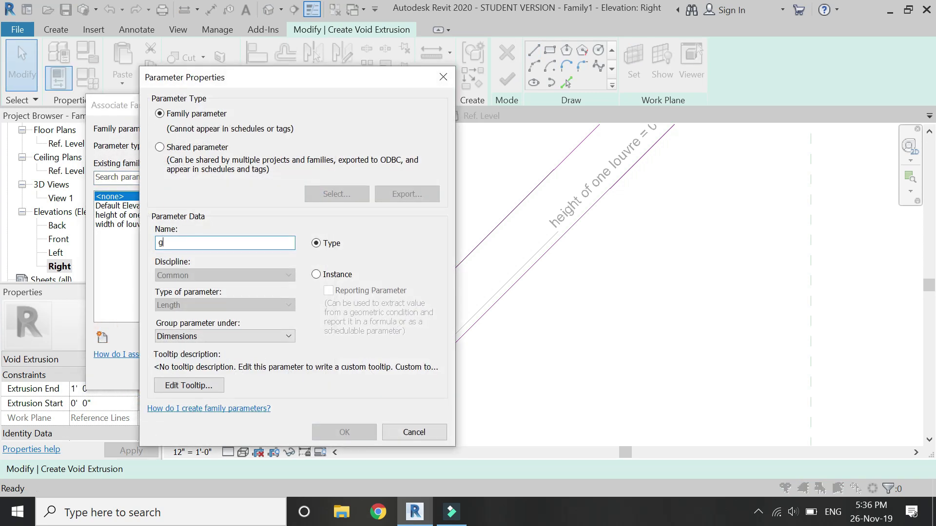
type("lass widt")
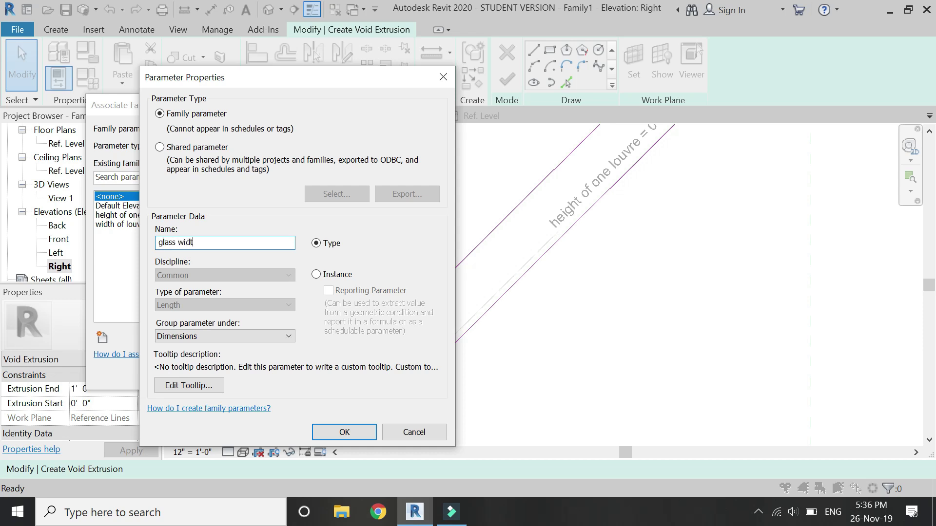
type("h")
key("Return")
left_click(233, 373)
Give the "glass width" parameter the formula width of louvre - 0' 2" in the family types
left_click(87, 78)
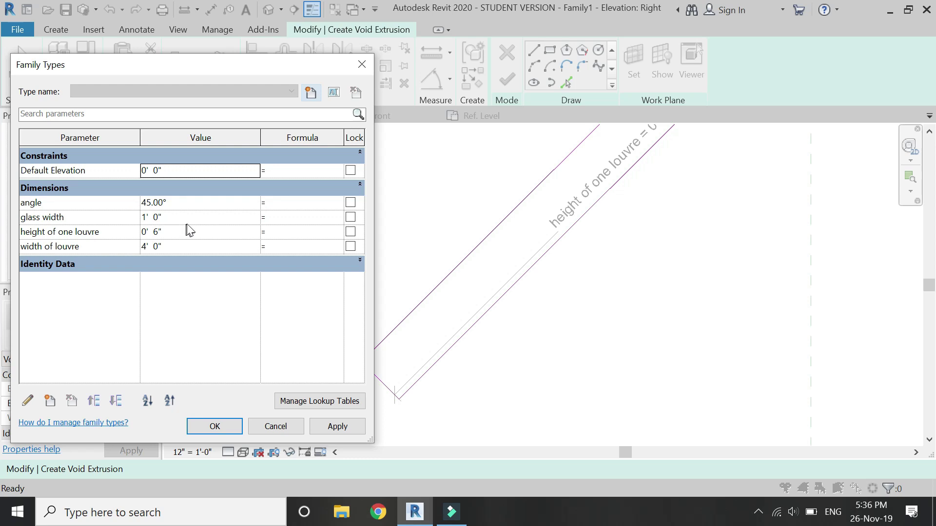
left_click_drag(260, 139, 173, 139)
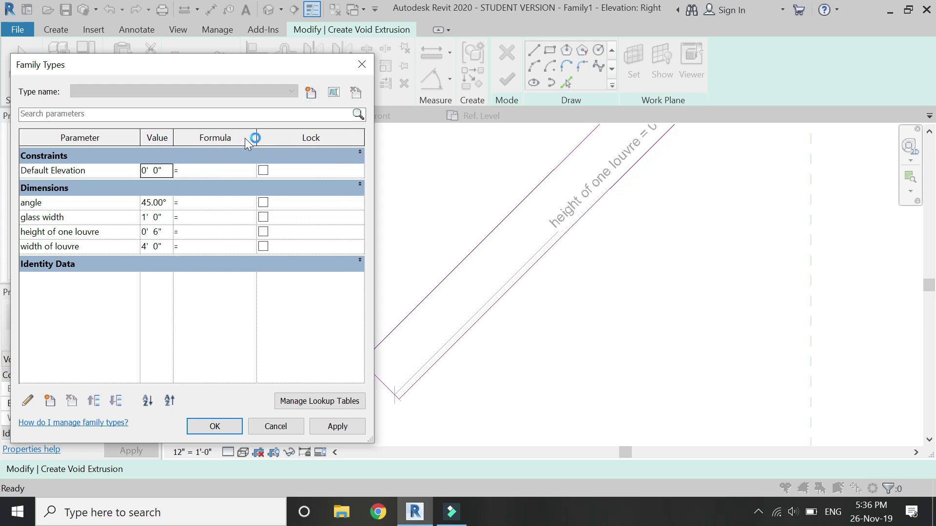
left_click_drag(256, 139, 317, 144)
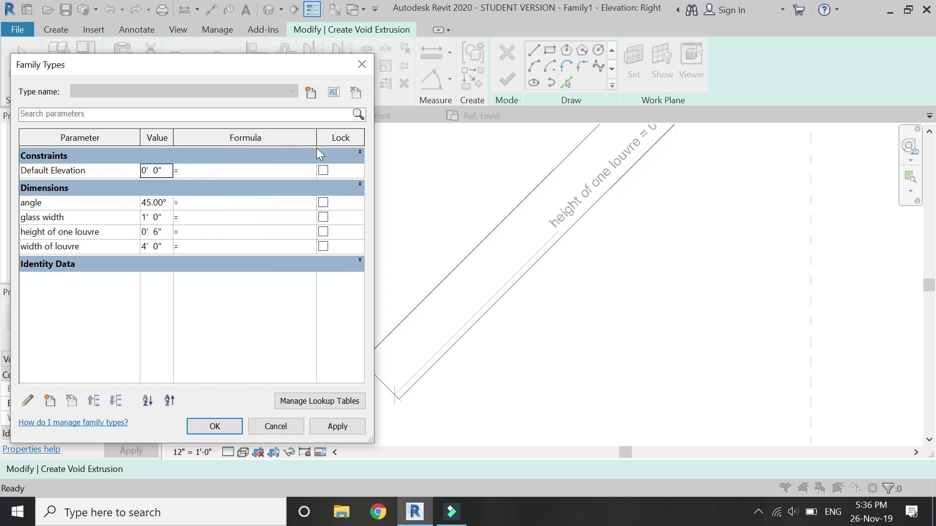
left_click(94, 242)
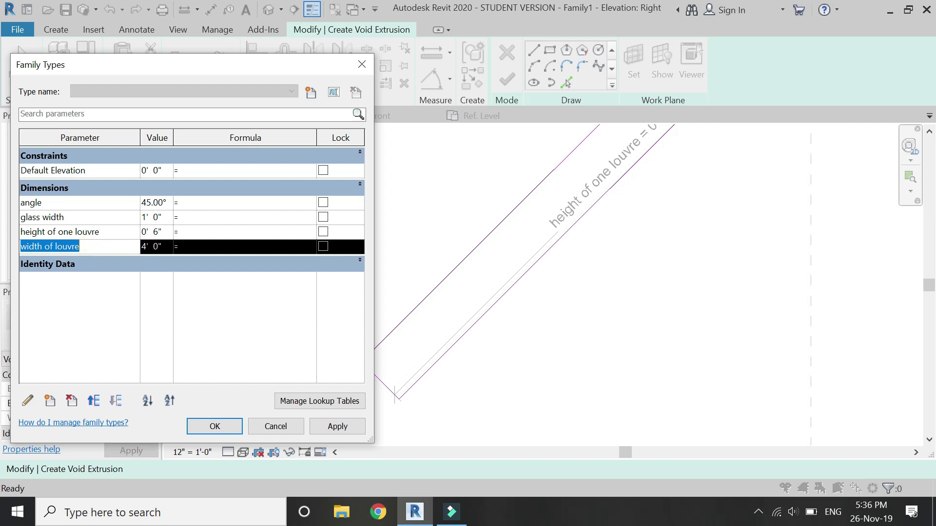
left_click(193, 218)
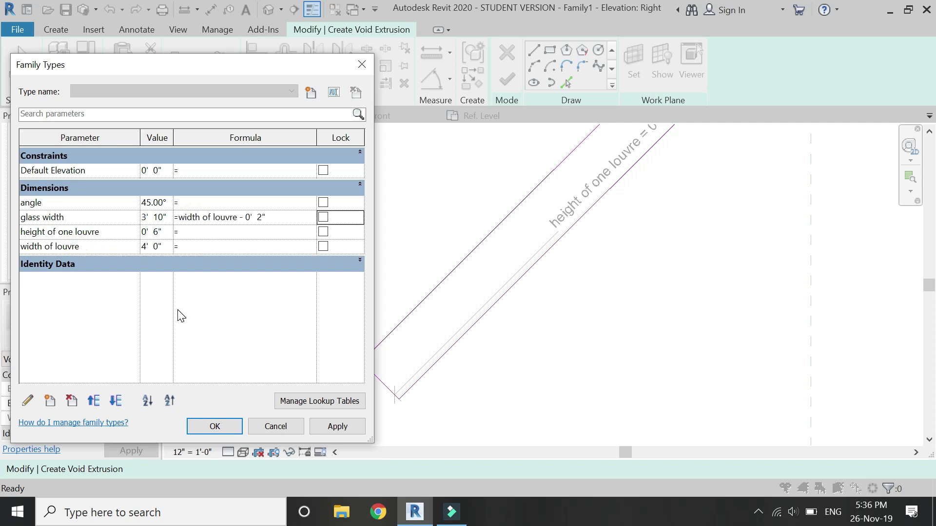
left_click(220, 428)
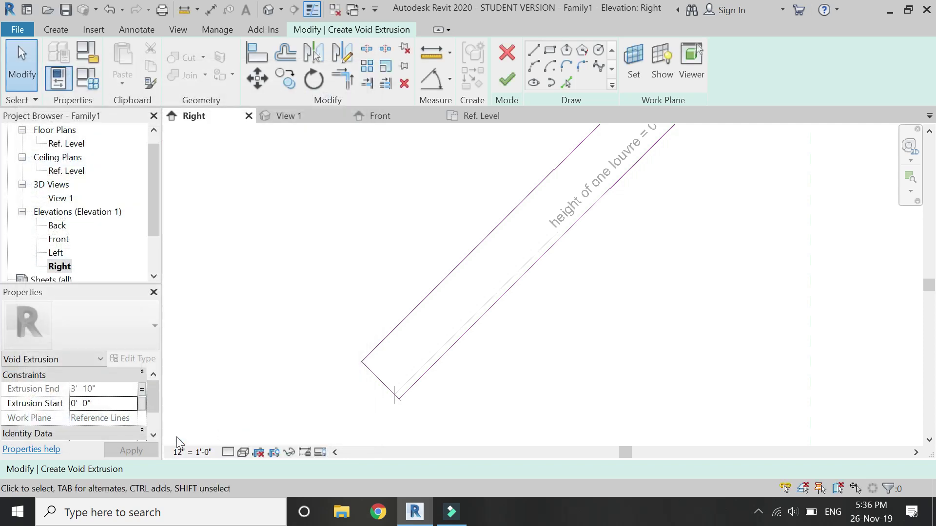
Set the void's extrusion start to 0' 2" and finish the void extrusion
left_click(108, 407)
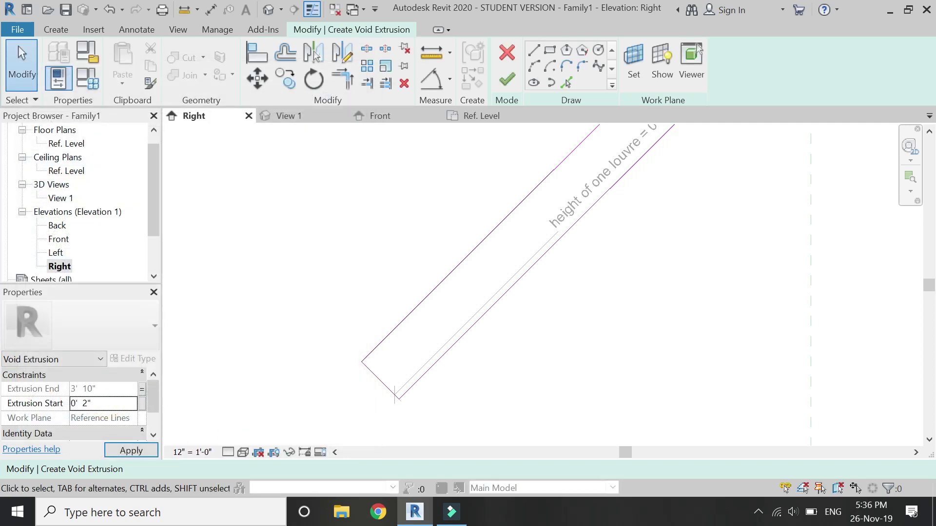
left_click(131, 450)
left_click(506, 79)
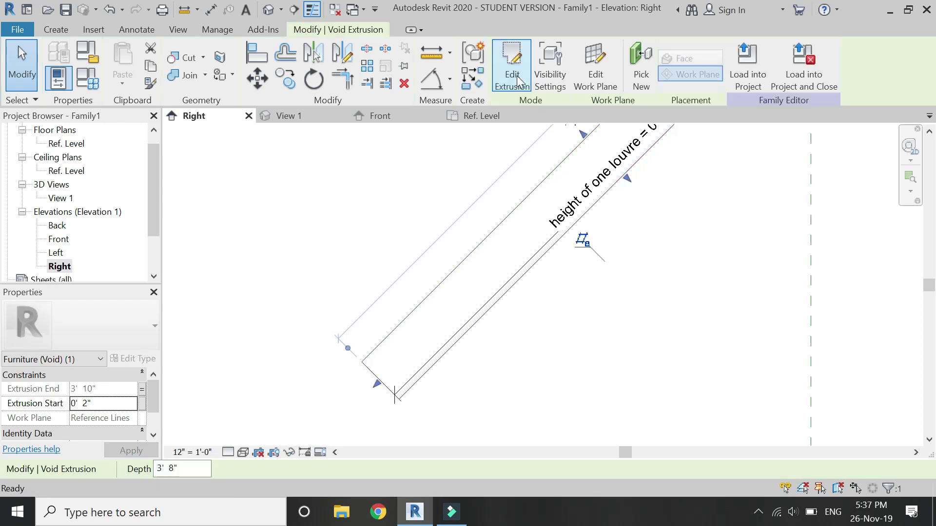
key("Escape")
In the Ref. Level plan, mirror the void about the vertical reference plane onto the louvre and delete the original void
double_click(76, 143)
scroll(565, 341, "up", 3)
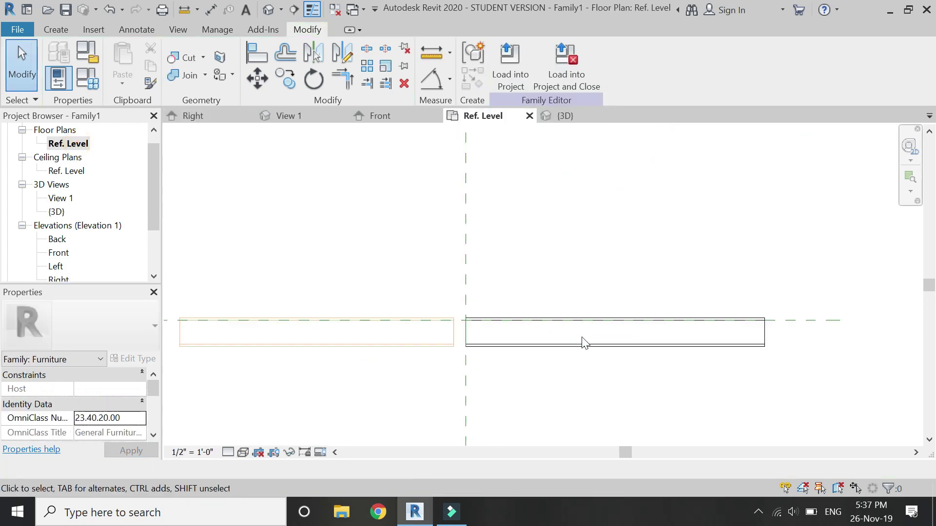
left_click(403, 352)
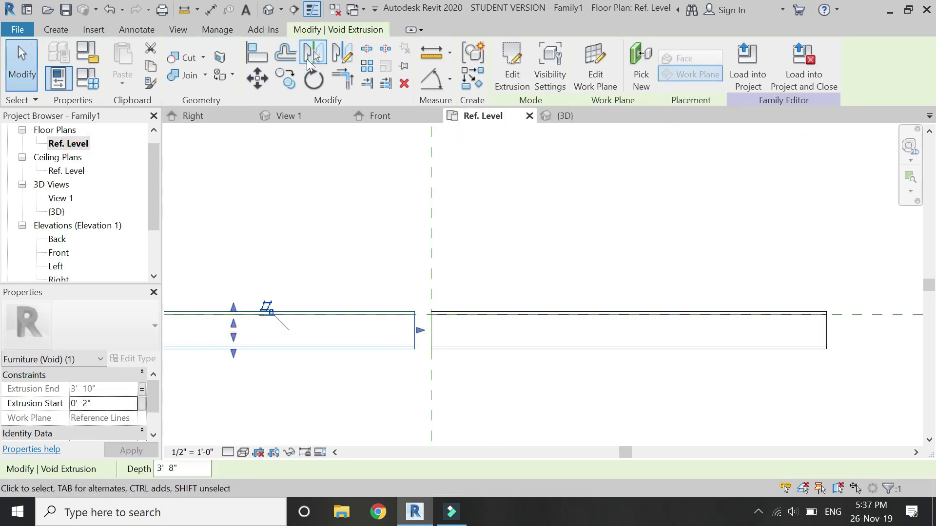
left_click(342, 54)
left_click(434, 232)
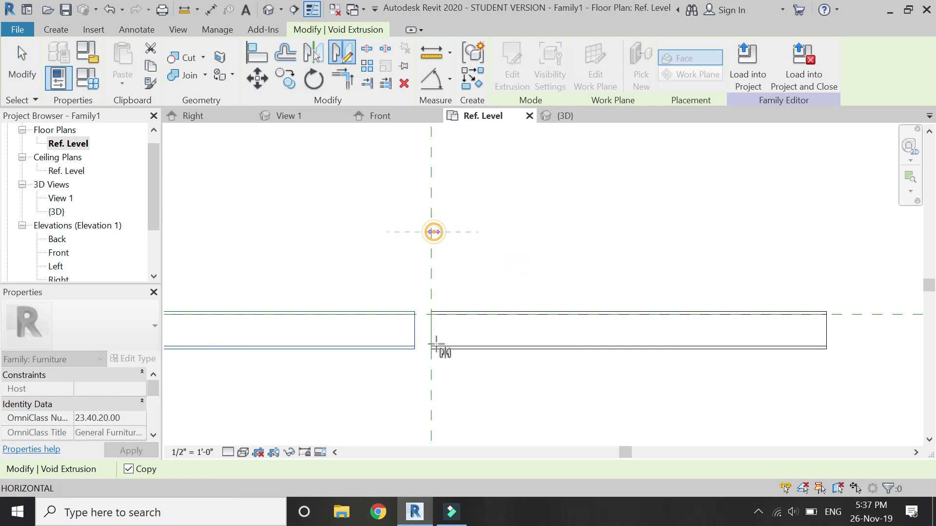
left_click(434, 413)
key("Escape")
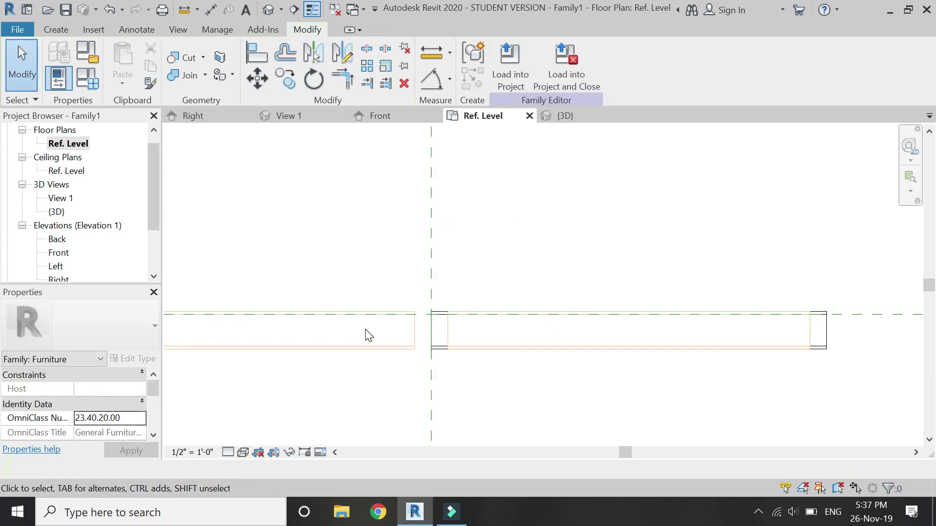
left_click(367, 314)
key("Delete")
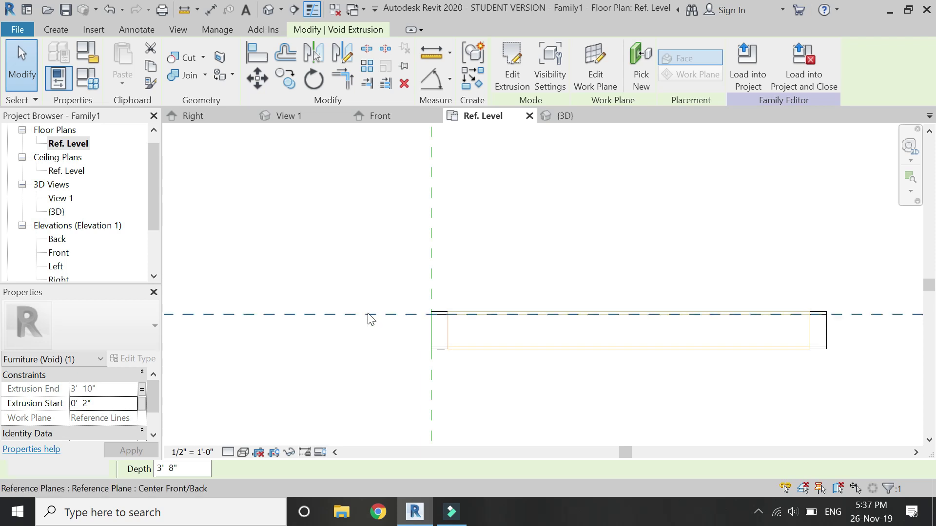
Cut the louvre extrusion with the mirrored void in the 3D view
left_click(268, 9)
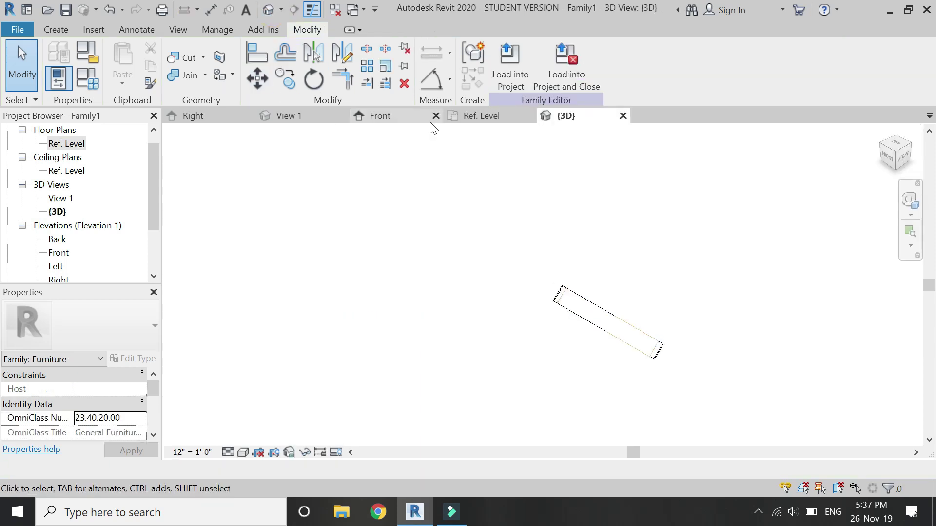
scroll(653, 354, "up", 5)
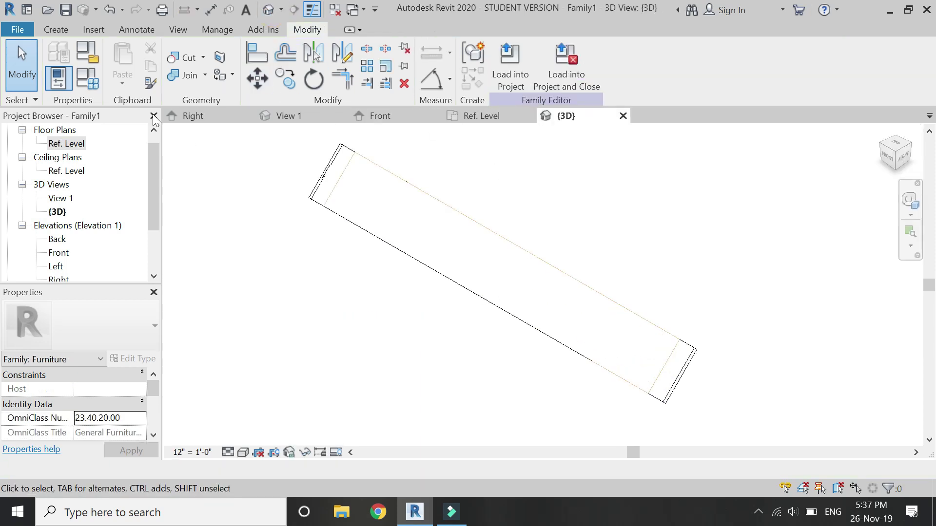
left_click(175, 61)
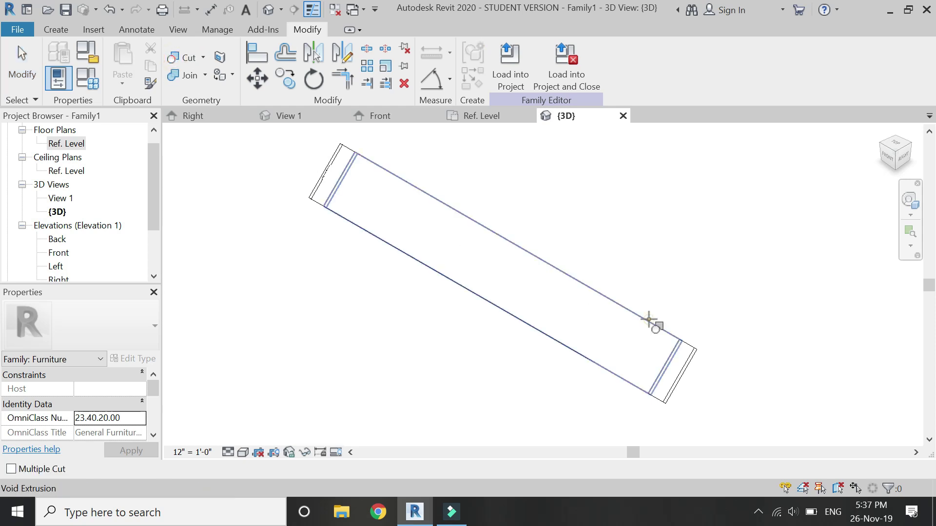
key("Escape")
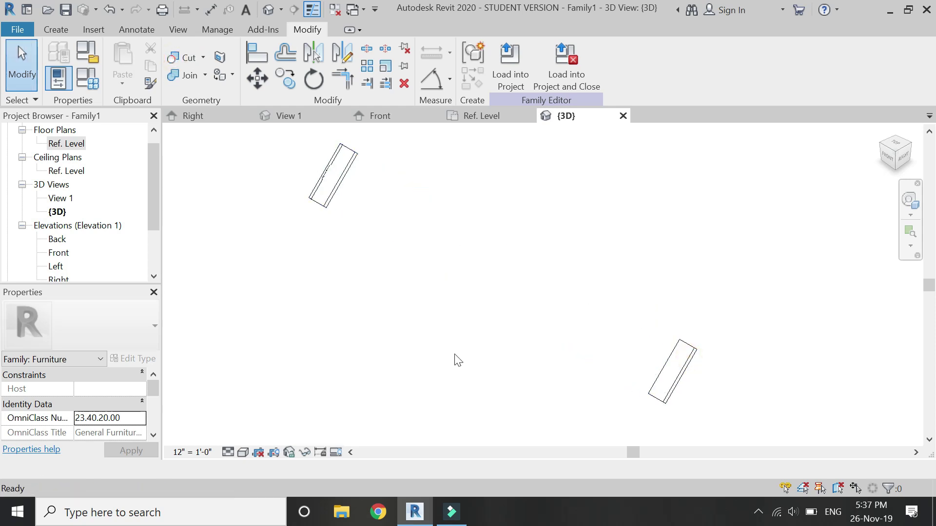
In the Right elevation, start a solid extrusion for the glass with Reference Lines as its work plane
key("ctrl+Tab")
scroll(425, 399, "down", 3)
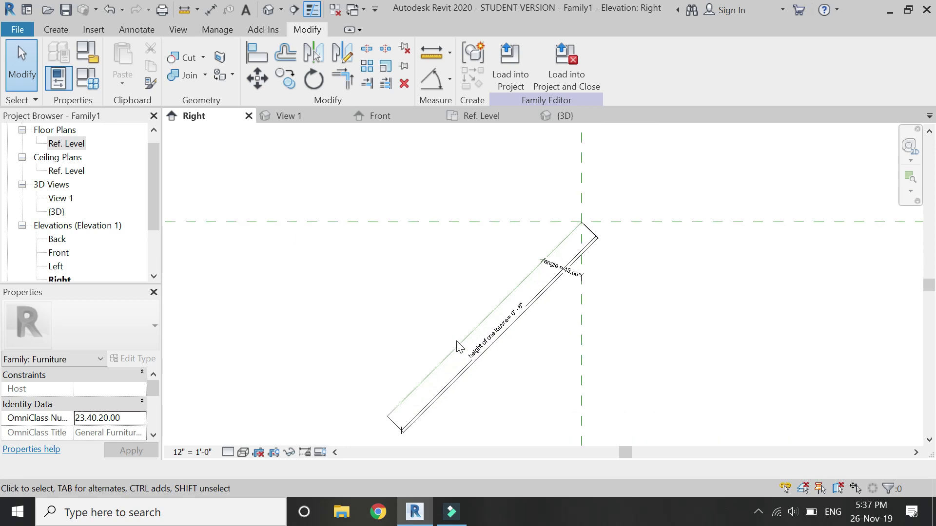
scroll(455, 349, "up", 1)
left_click(55, 30)
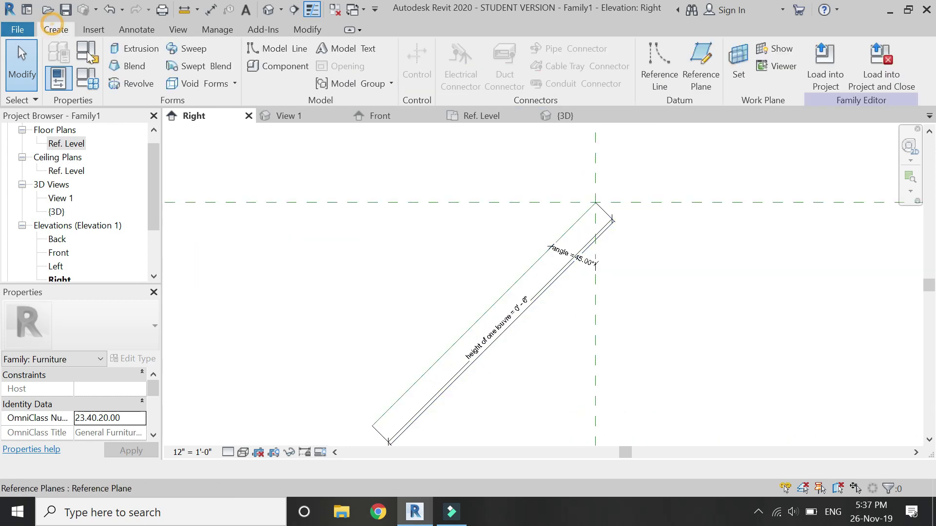
left_click(124, 48)
left_click(634, 73)
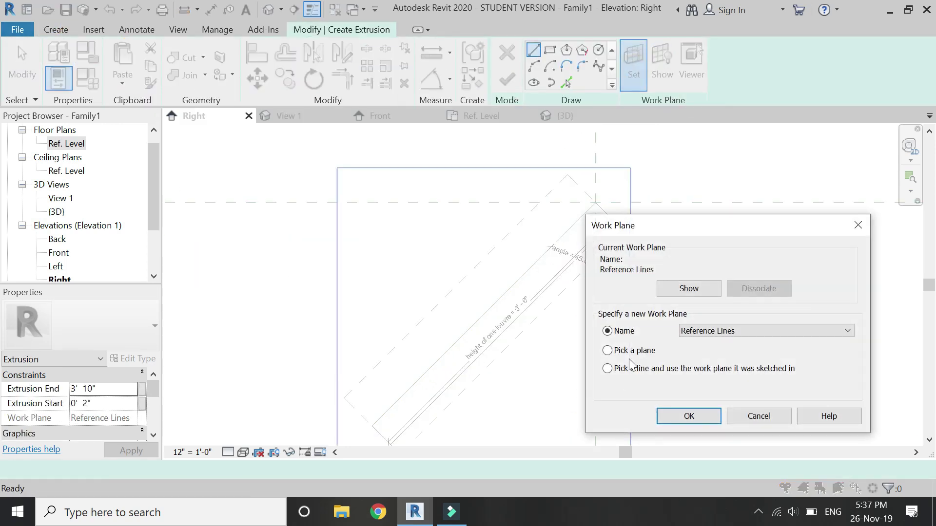
left_click(687, 416)
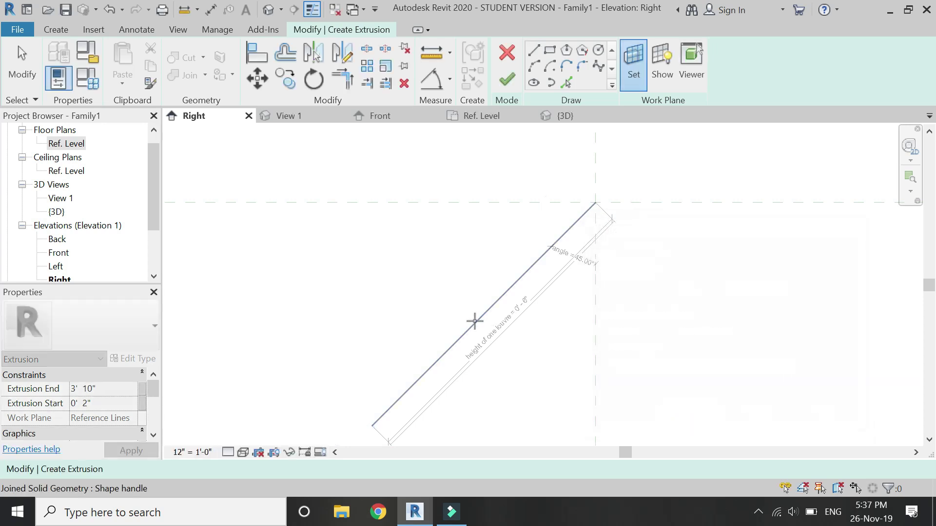
Pick the louvre's angled reference line into the sketch and offset a copy 0' 0 1/4" into the louvre
key("l")
key("i")
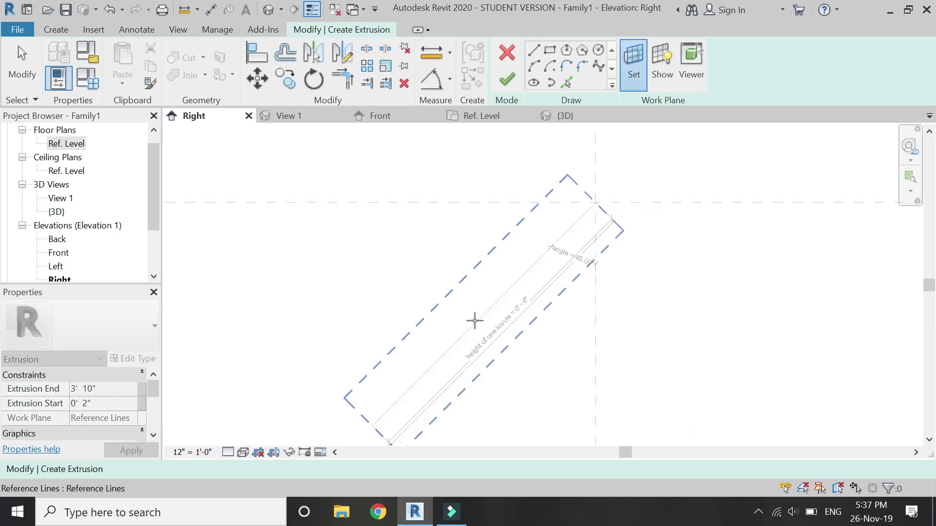
key("p")
key("l")
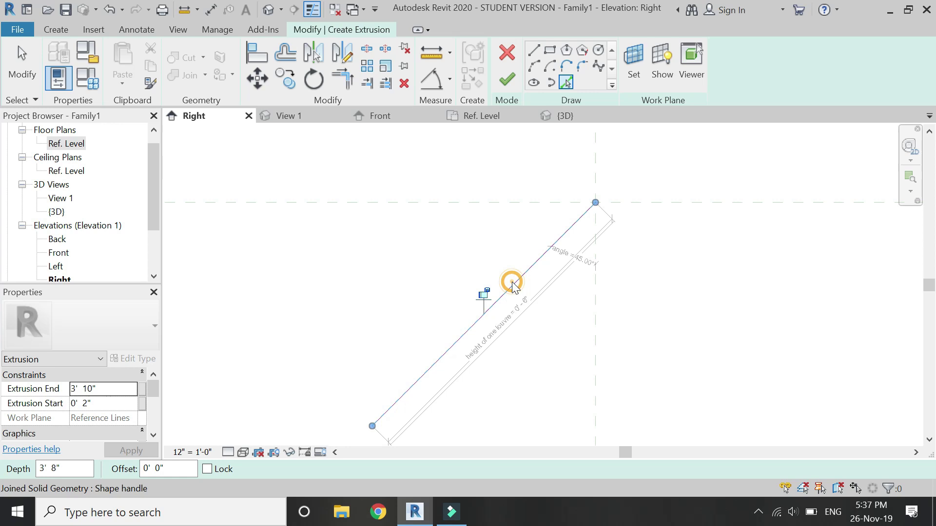
left_click(282, 62)
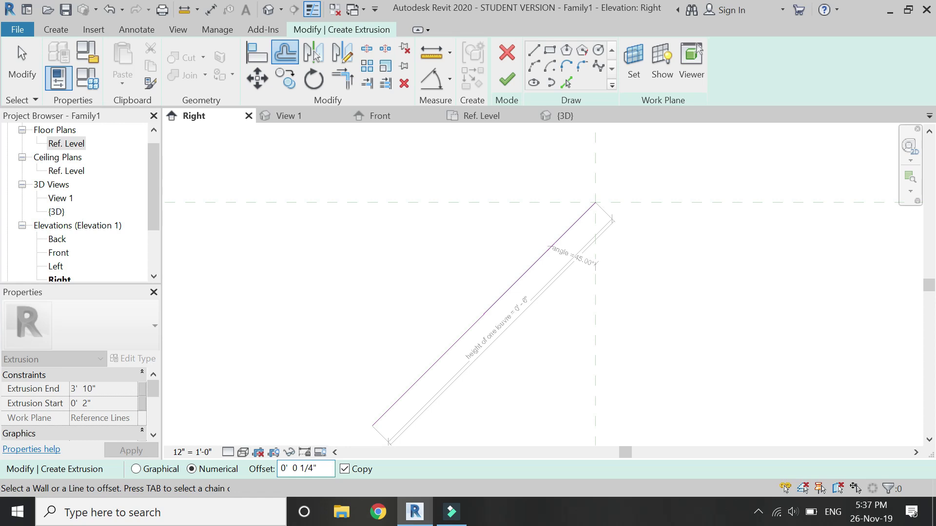
left_click(510, 305)
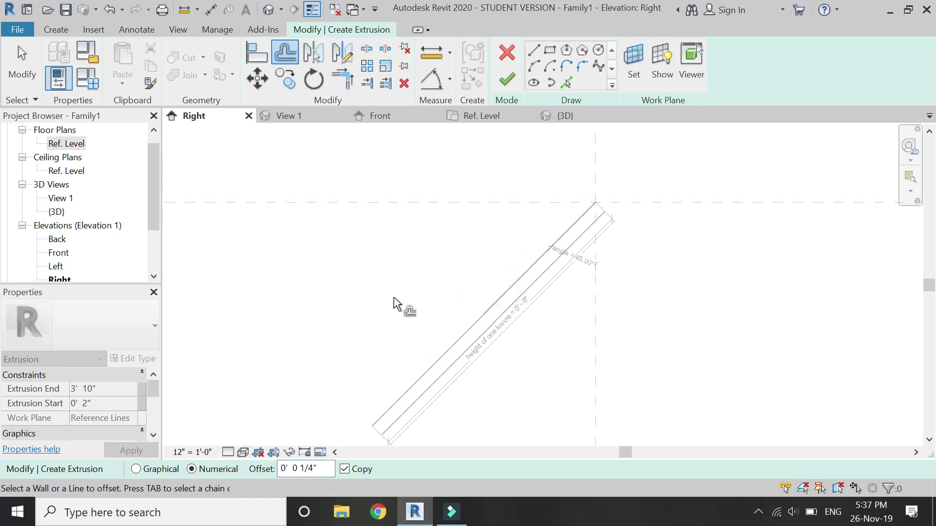
Offset copies of the middle sketch line 0' 0 1/16" to both sides and delete the original guide lines
left_click(313, 468)
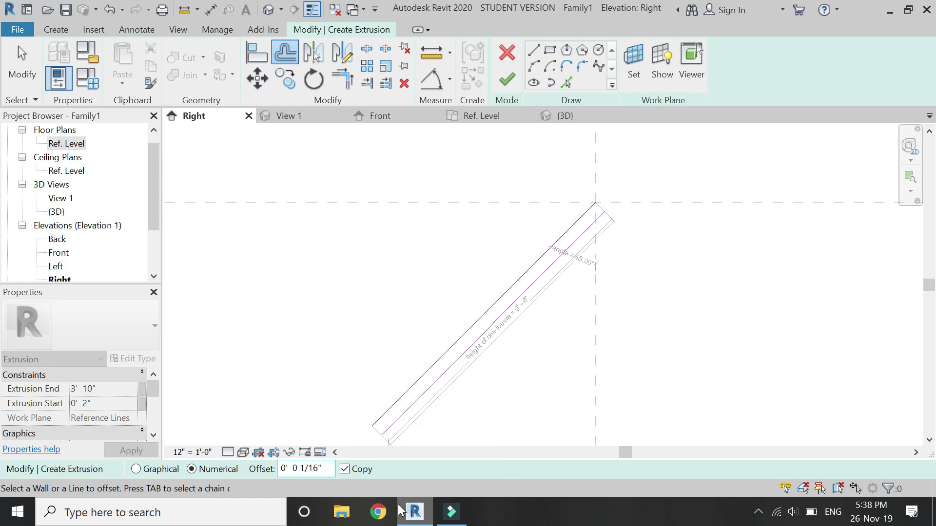
scroll(569, 238, "up", 5)
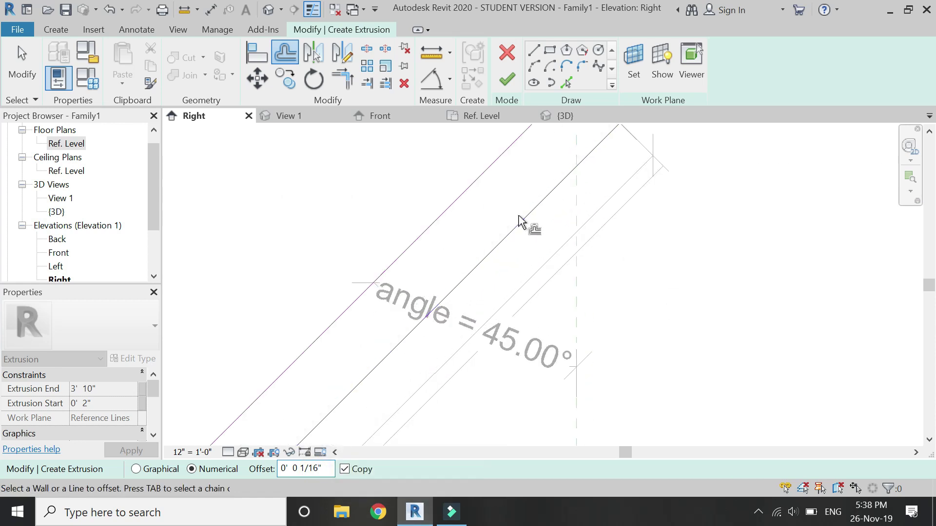
left_click(526, 232)
key("Escape")
left_click(523, 233)
key("Escape")
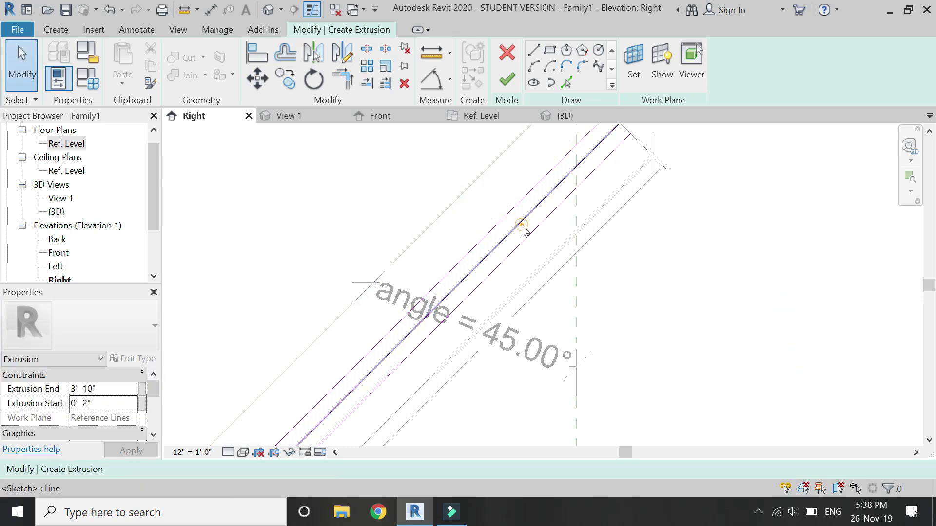
Close the thin glass profile with short lines joining the two offset lines at both ends
left_click(533, 51)
scroll(595, 183, "up", 1)
left_click(585, 174)
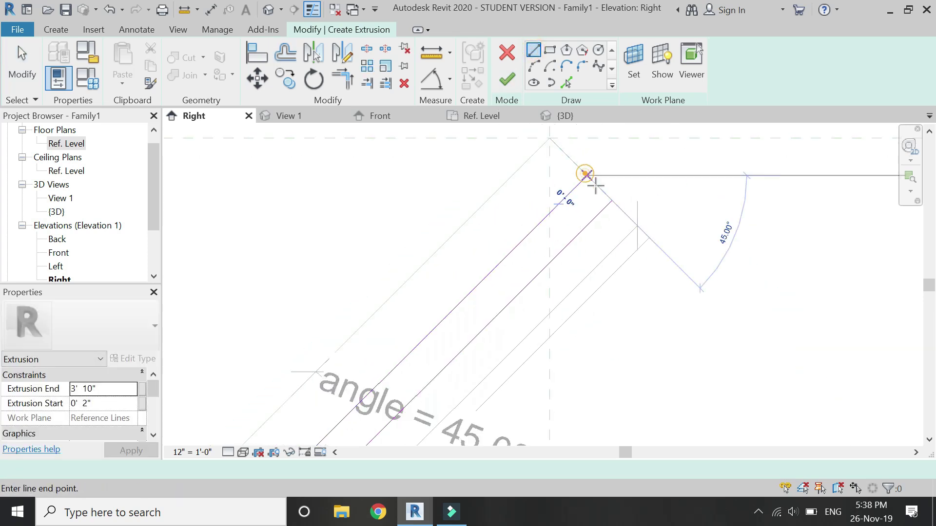
left_click(610, 203)
scroll(707, 150, "down", 3)
scroll(561, 250, "up", 3)
left_click(568, 235)
left_click(600, 270)
Associate the extrusion end with the glass width parameter and finish the glass extrusion
left_click(142, 389)
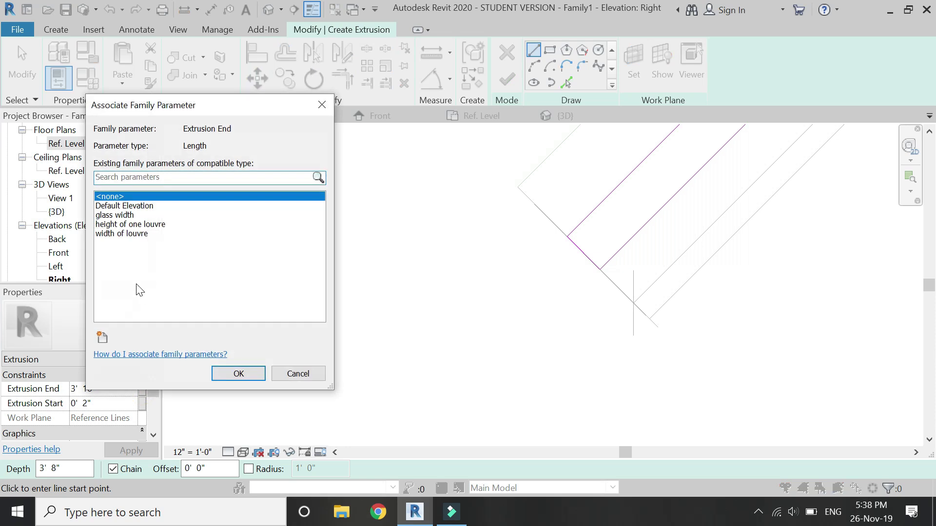
left_click(115, 215)
left_click(239, 373)
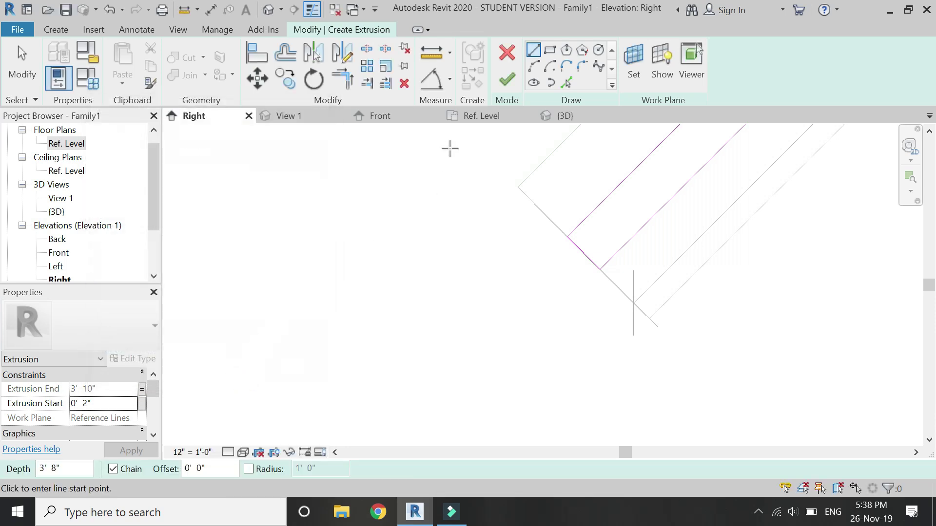
left_click(504, 84)
In the 3D view, associate the glass extrusion's material with a new type parameter named "glass"
left_click(560, 115)
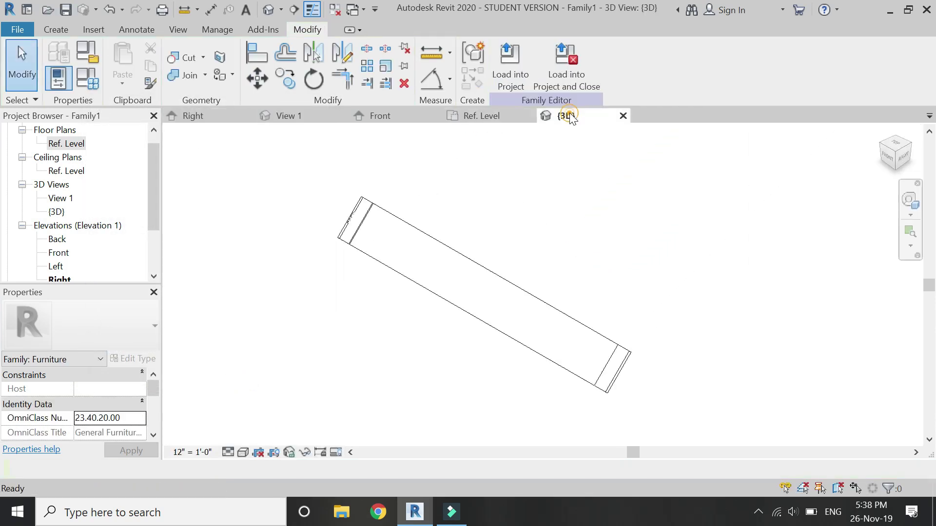
scroll(494, 281, "up", 1)
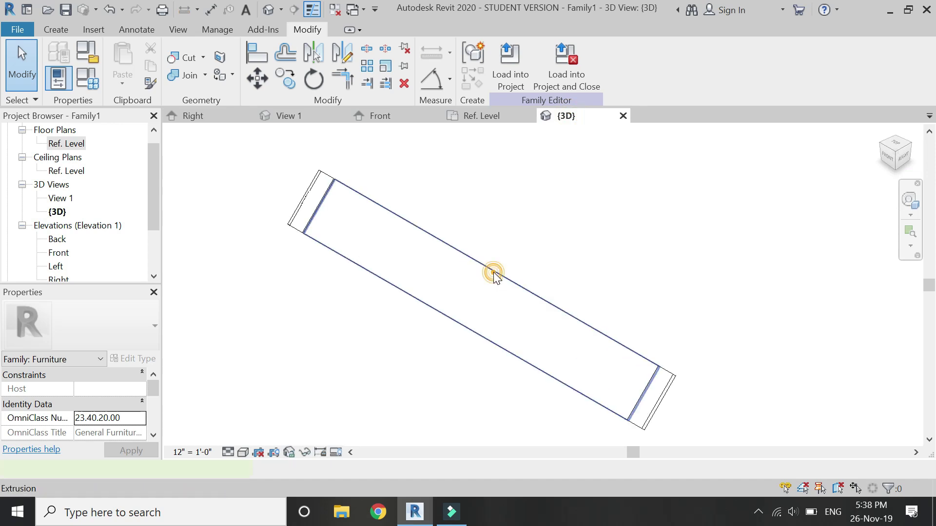
left_click(495, 273)
scroll(102, 411, "down", 3)
left_click(142, 419)
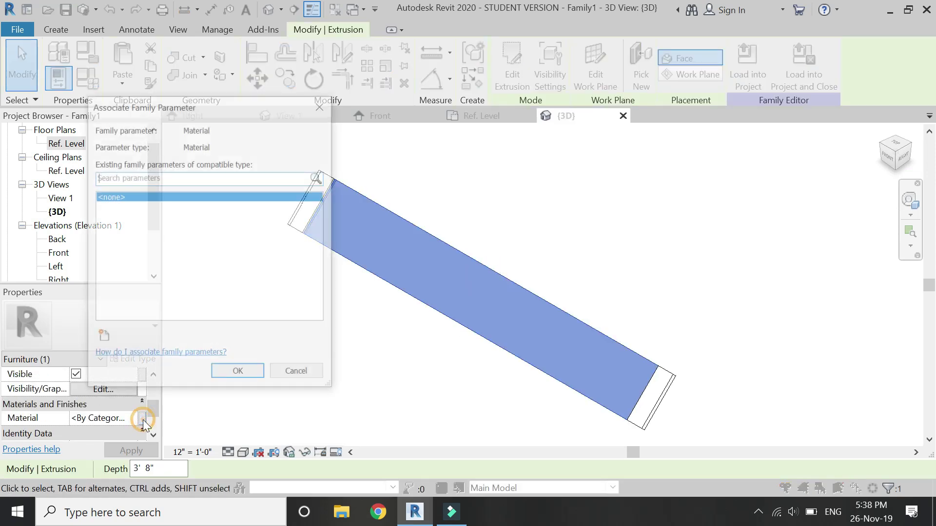
left_click(102, 338)
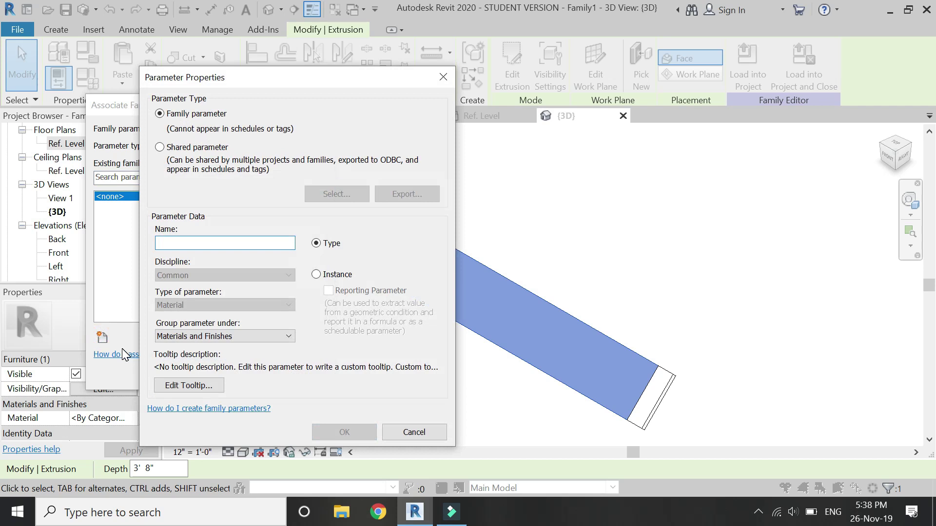
type("glass")
key("Return")
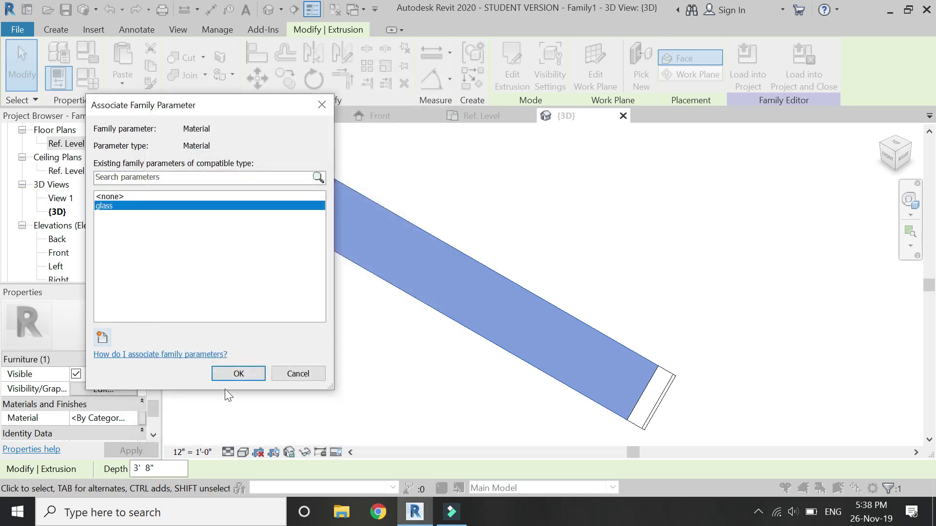
left_click(237, 373)
left_click(683, 386)
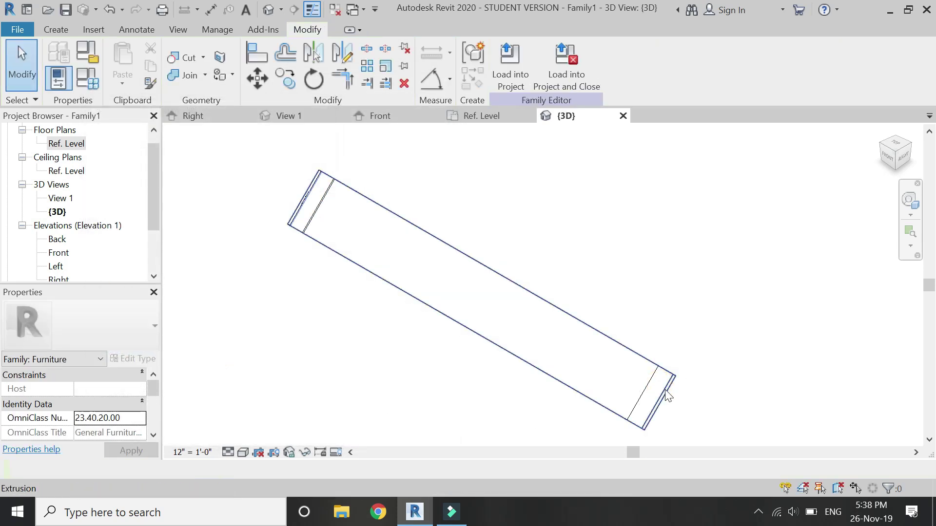
Select the louvre frame extrusion and bring its material property into view
left_click(666, 390)
scroll(145, 413, "down", 2)
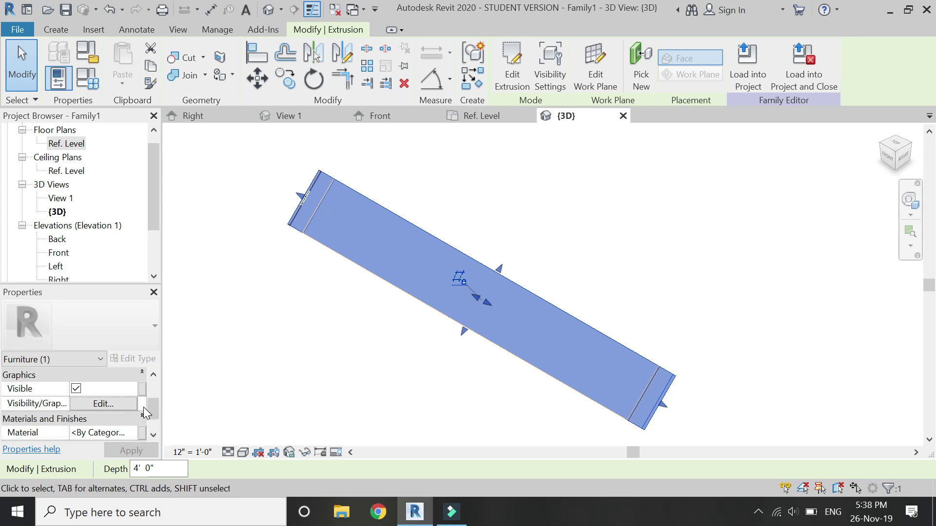
left_click(142, 389)
key("Escape")
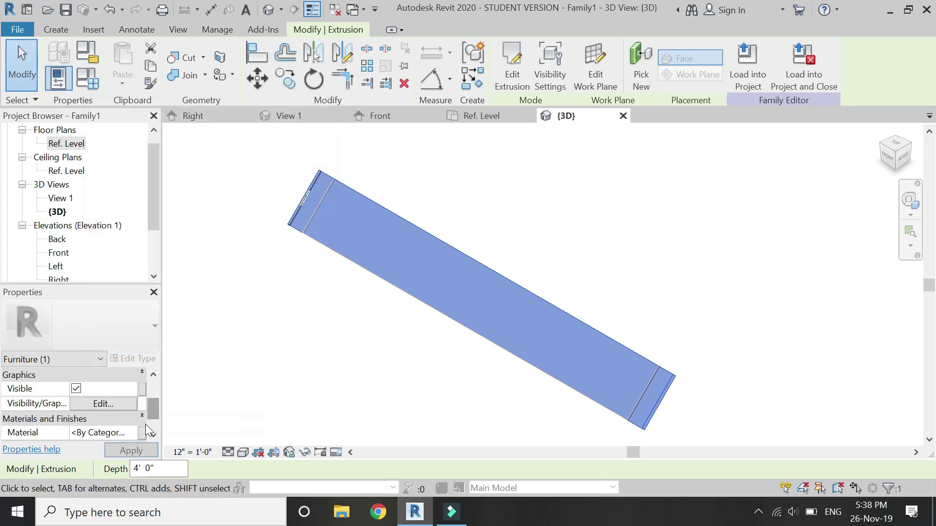
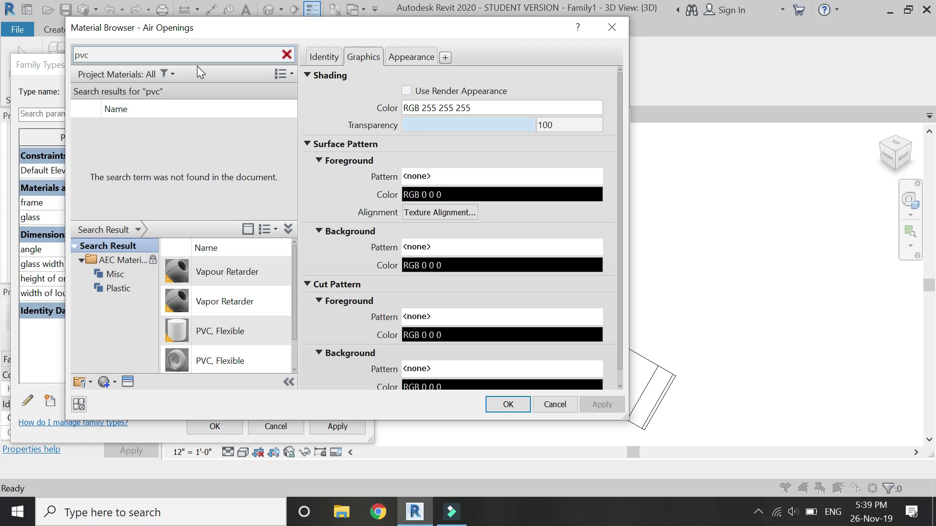
Assign PVC, Flexible to the frame parameter and Glass to the glass parameter, and apply the family types
left_click(271, 331)
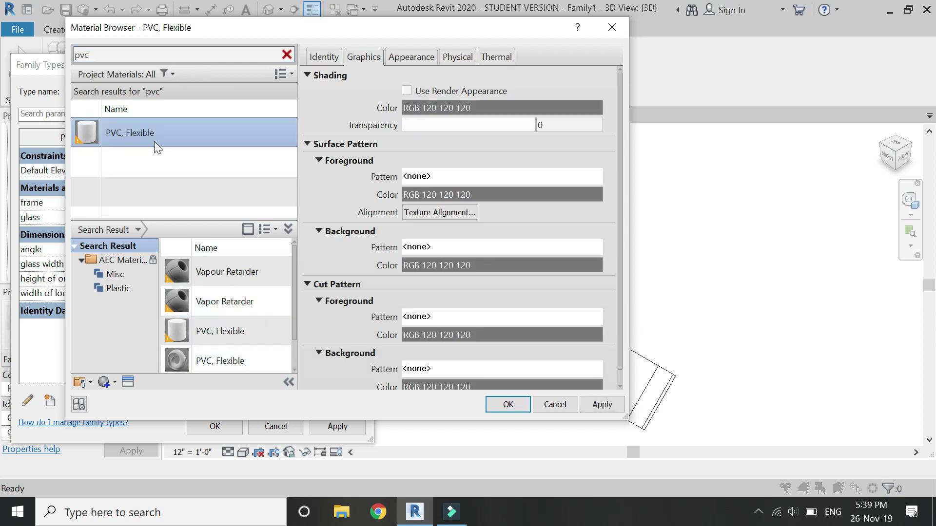
left_click(505, 405)
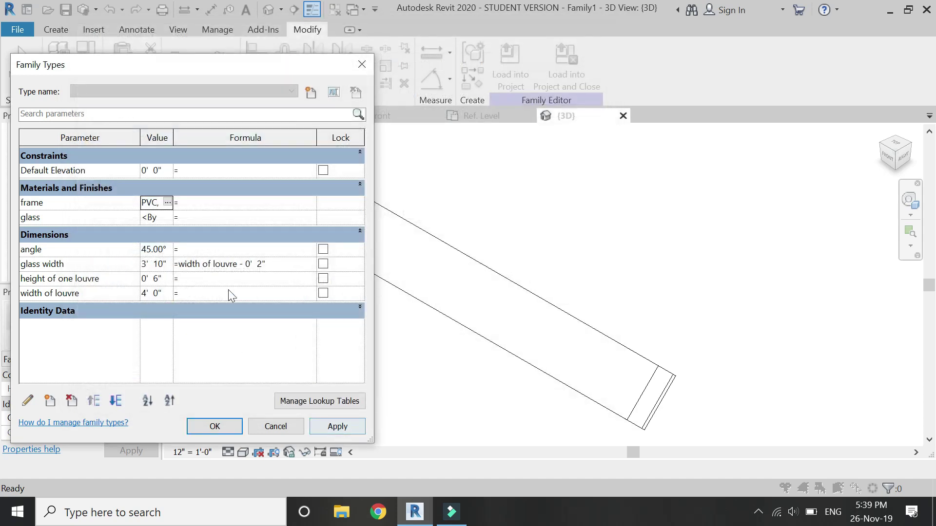
left_click(167, 222)
left_click(167, 217)
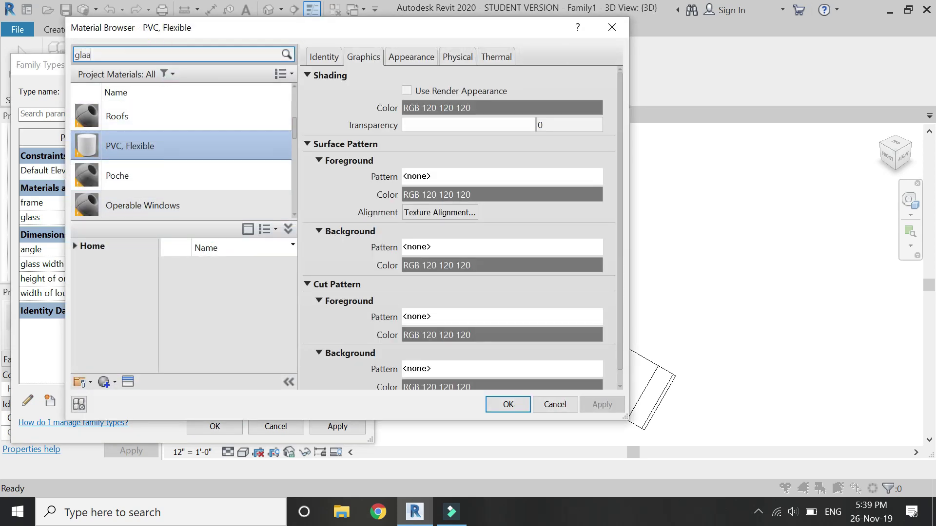
type("glaa")
key("BackSpace")
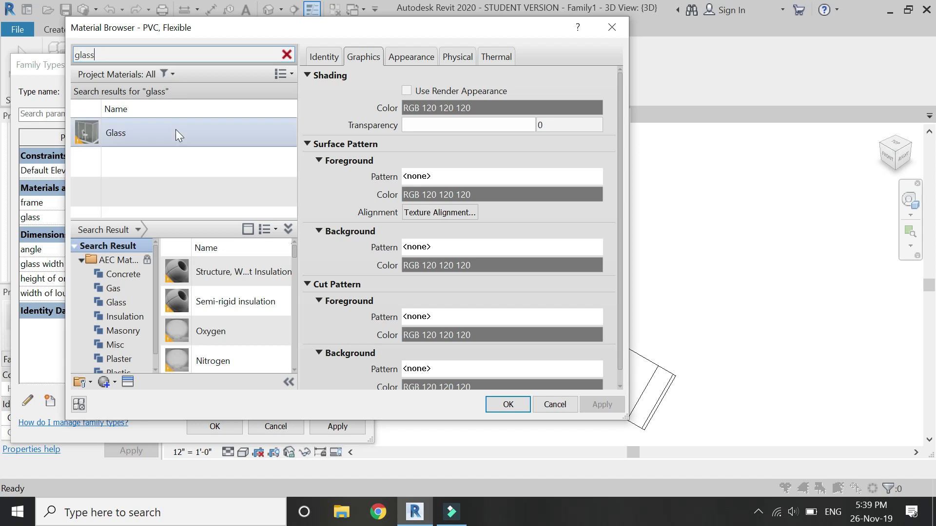
left_click(176, 130)
left_click(507, 405)
left_click(345, 425)
left_click(223, 427)
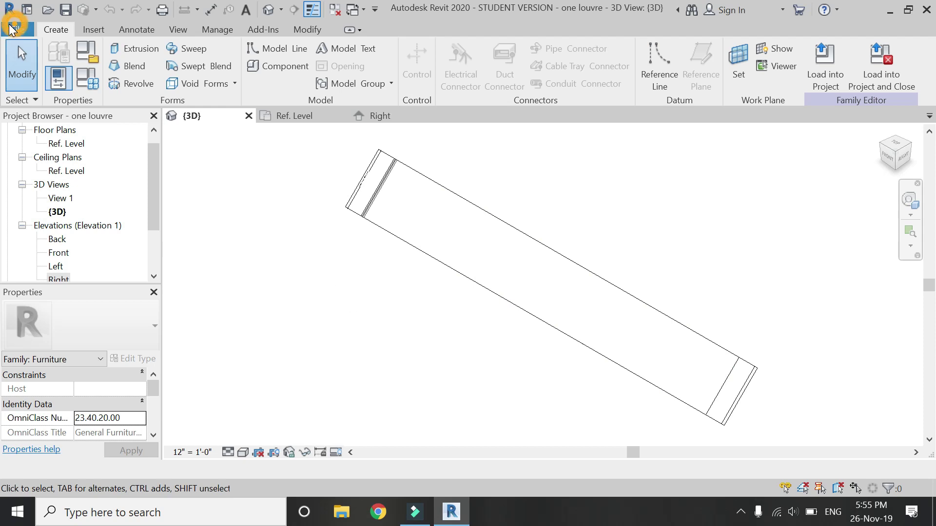
Create a new family from a window template
left_click(13, 29)
mouse_move(54, 105)
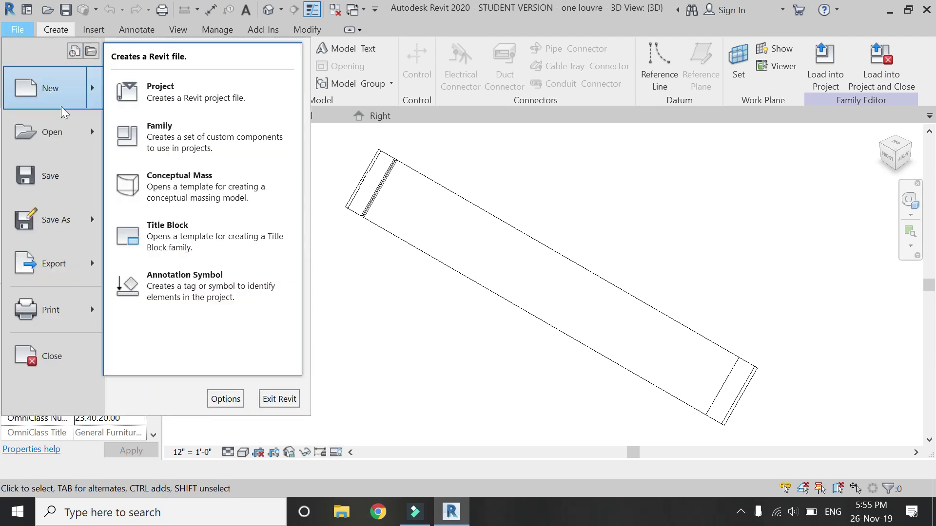
left_click(137, 131)
scroll(533, 355, "down", 10)
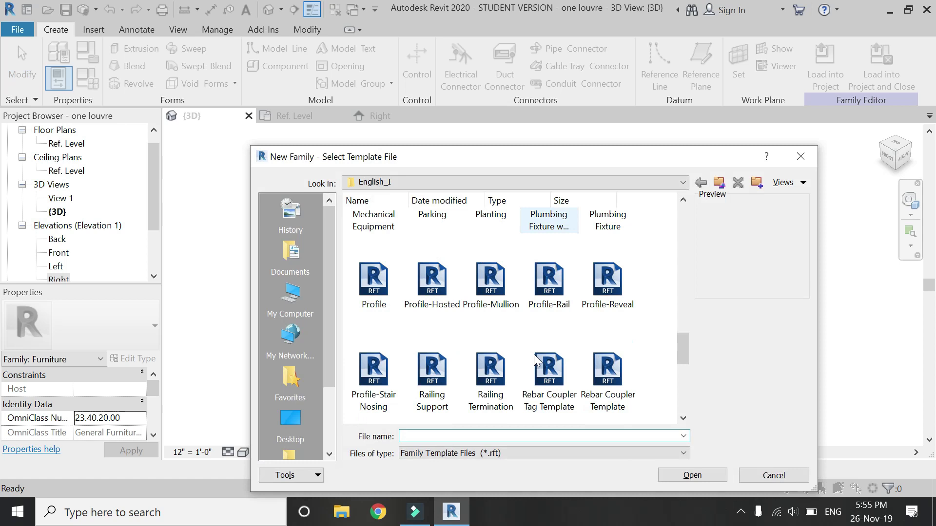
scroll(534, 355, "down", 5)
left_click(607, 385)
left_click(673, 473)
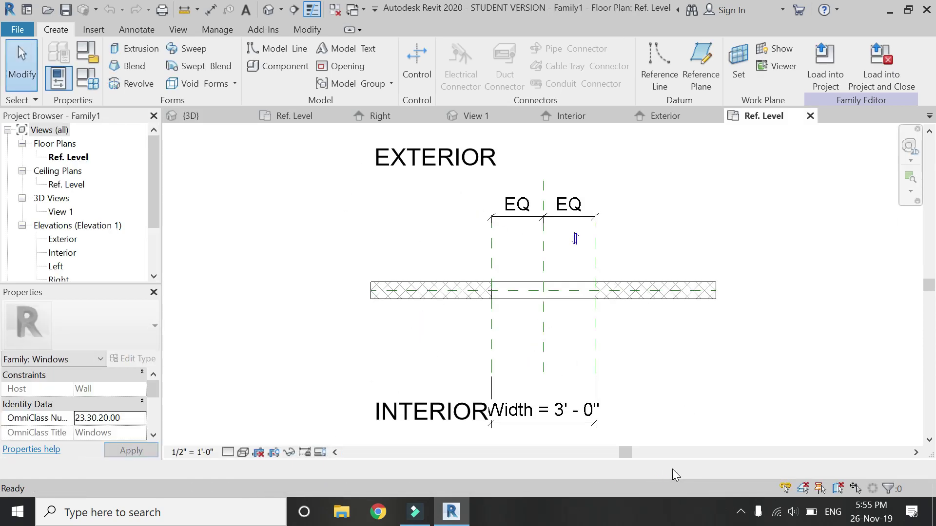
Load the one louvre family into the window family and place one instance on the interior side of the wall
left_click(209, 117)
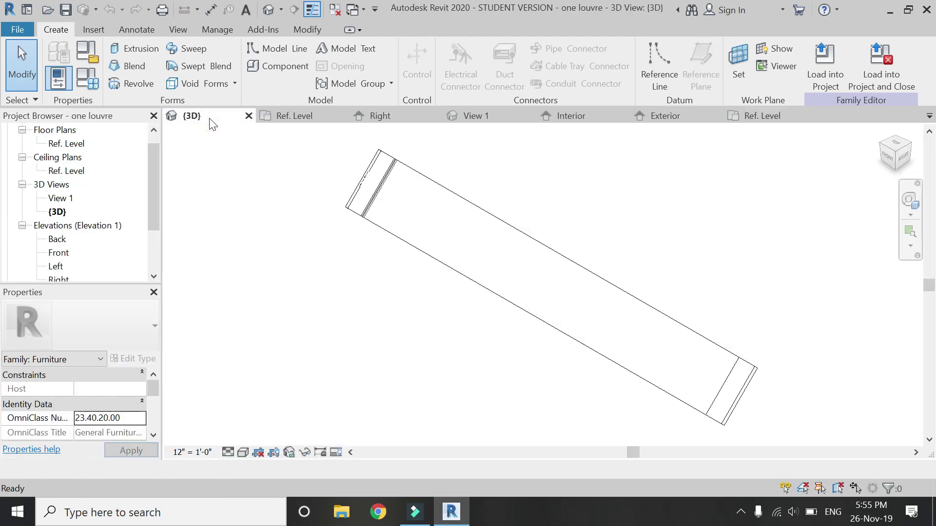
left_click(881, 68)
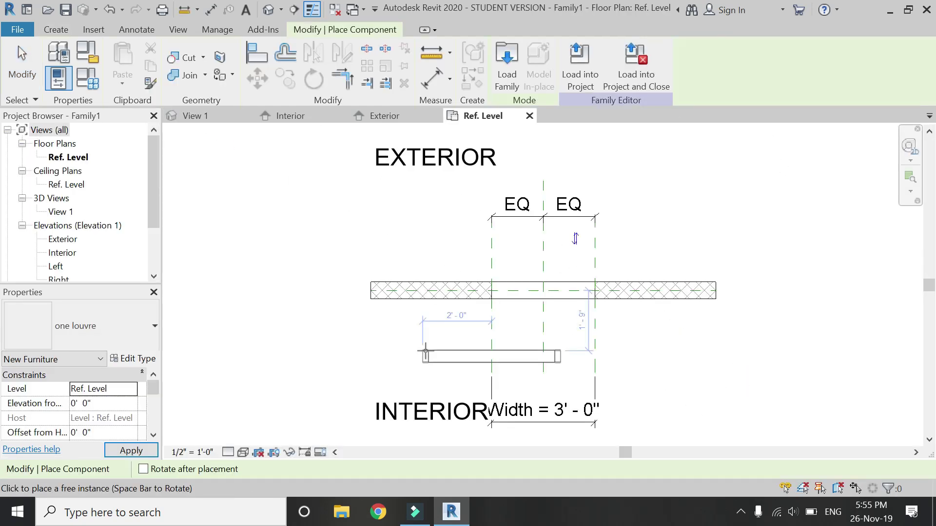
left_click(495, 357)
key("Escape")
key("Escape")
Open the window family's Interior elevation
scroll(567, 279, "up", 2)
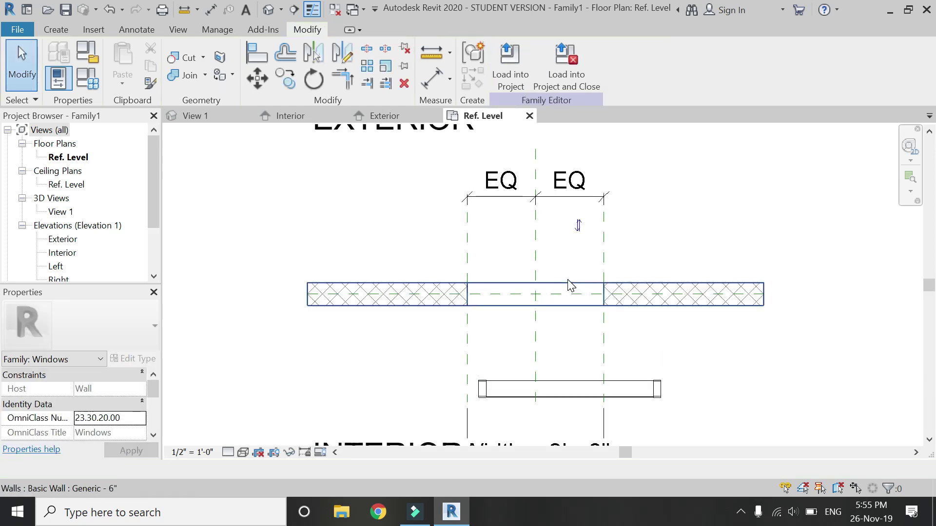
left_click(191, 453)
left_click(176, 29)
left_click(293, 116)
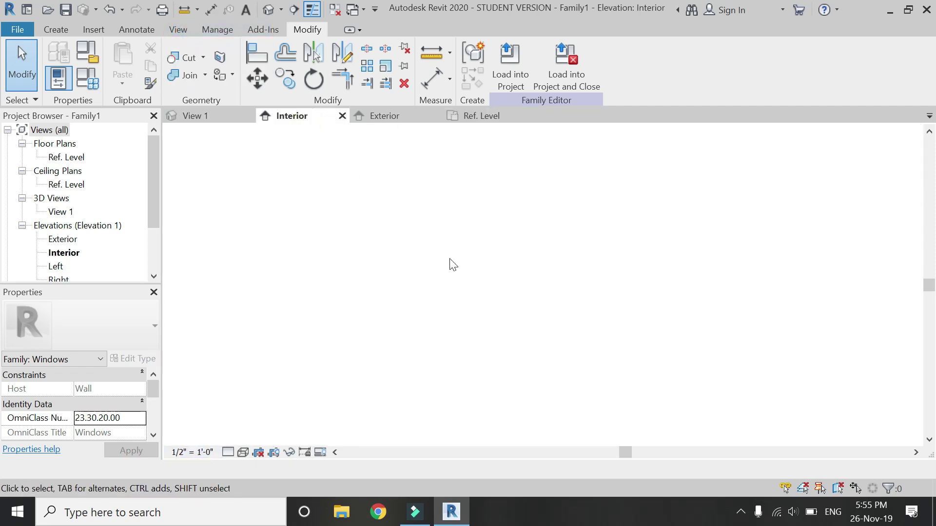
Start an extrusion on the Center (Front/Back) reference plane and trace the four edges of the window opening as its outline
scroll(572, 363, "up", 3)
scroll(507, 283, "up", 2)
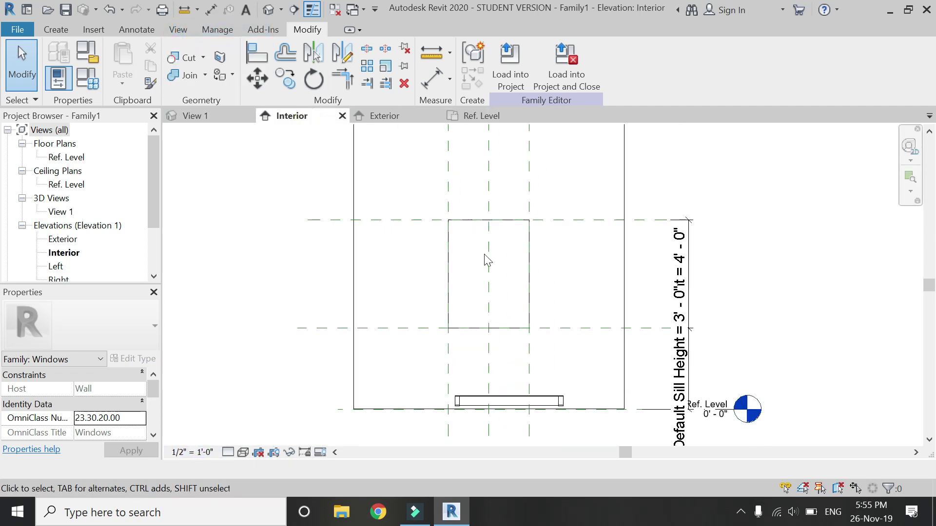
left_click(56, 30)
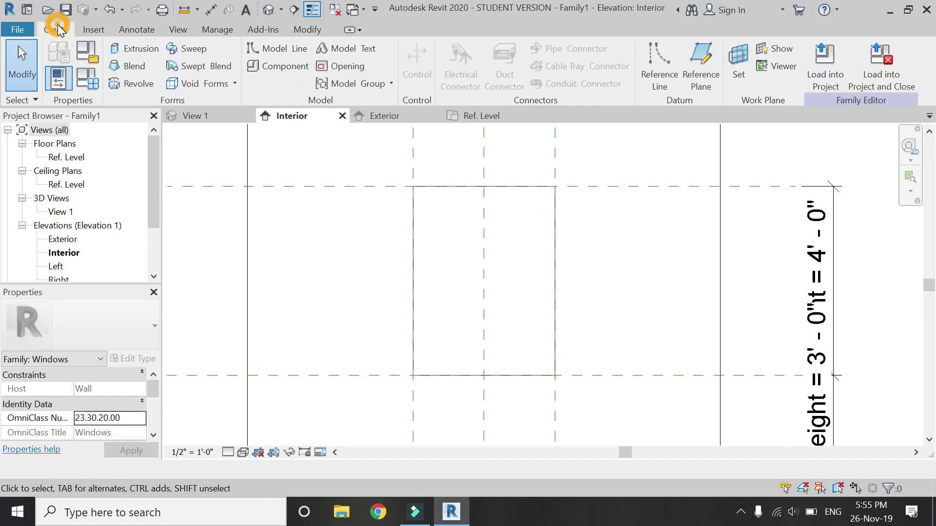
left_click(126, 52)
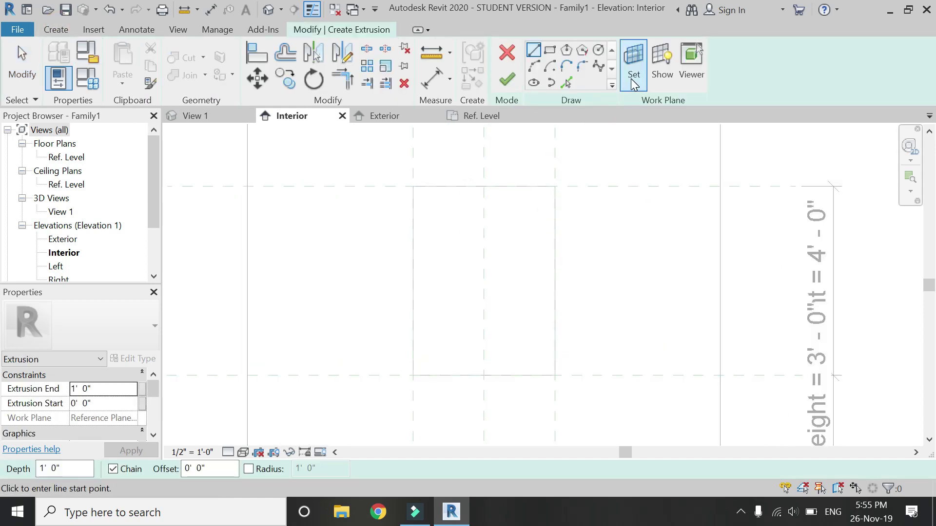
left_click(633, 80)
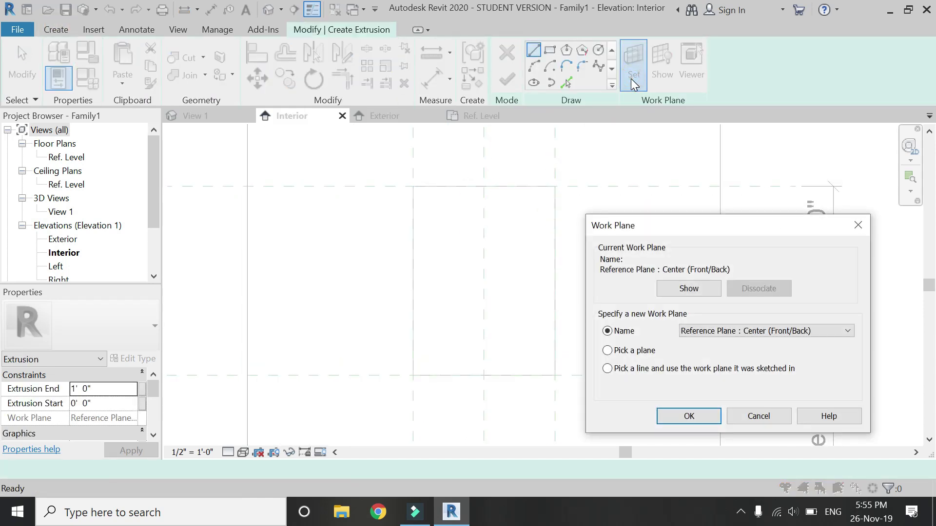
left_click(711, 418)
left_click(566, 83)
left_click(446, 188)
left_click(412, 244)
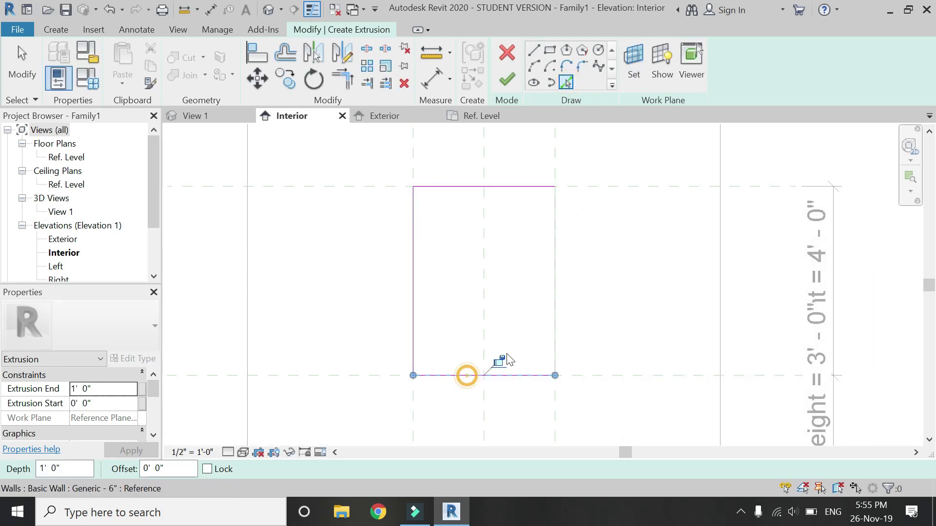
left_click(558, 273)
Offset copies of the four outline edges inward by 1" to form the frame's inner boundary
left_click(287, 57)
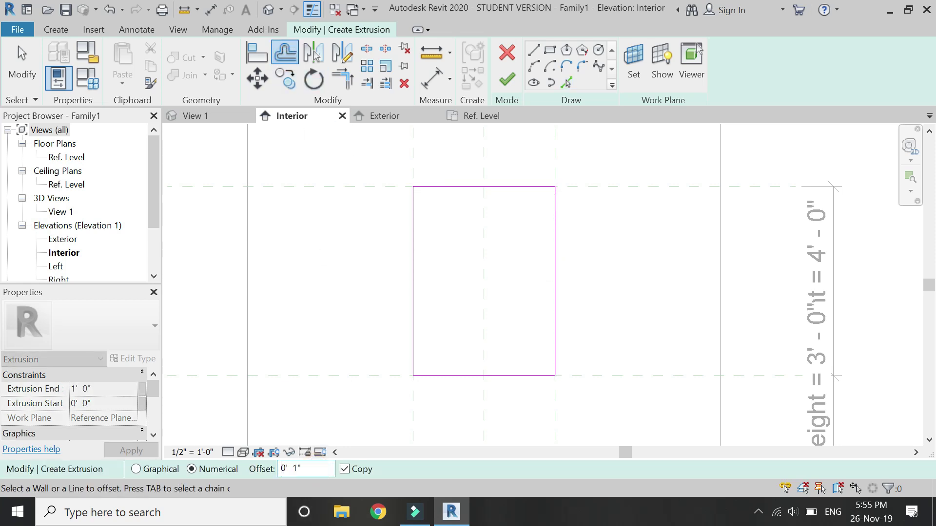
left_click(445, 189)
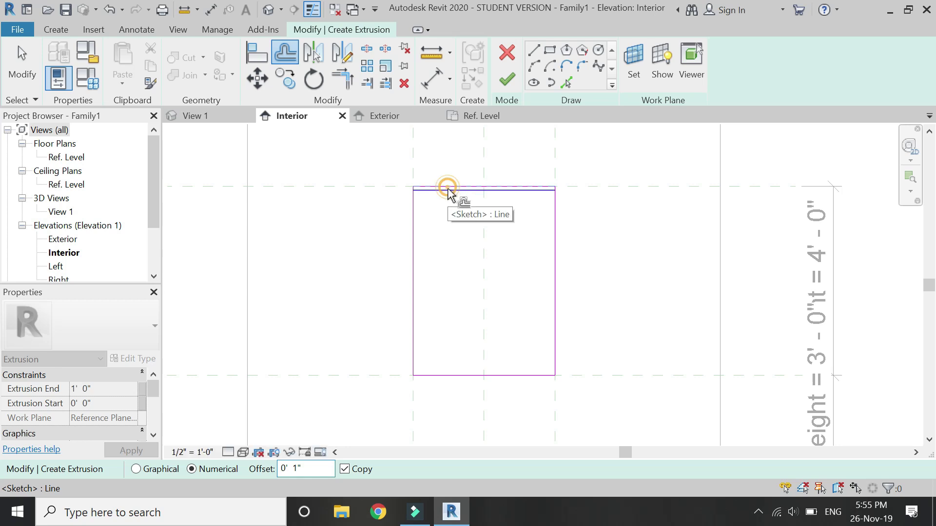
left_click(412, 229)
left_click(554, 245)
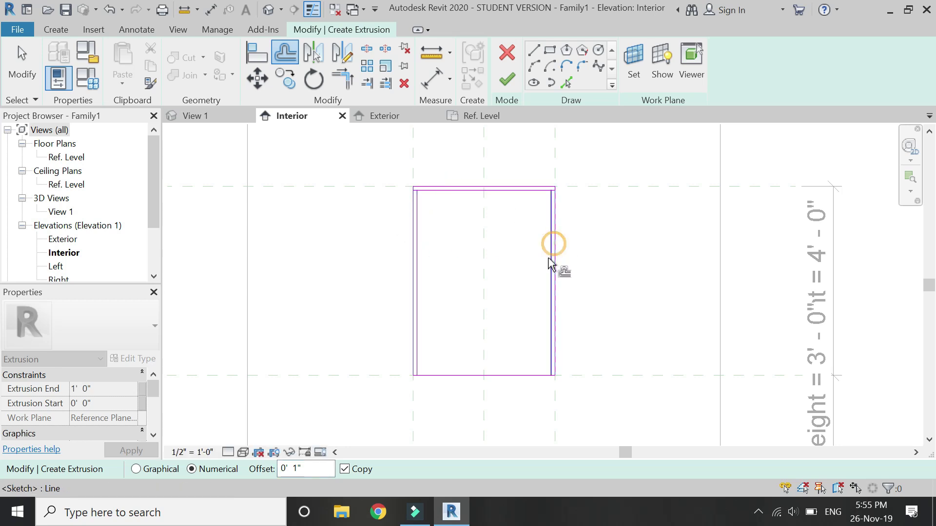
left_click(512, 374)
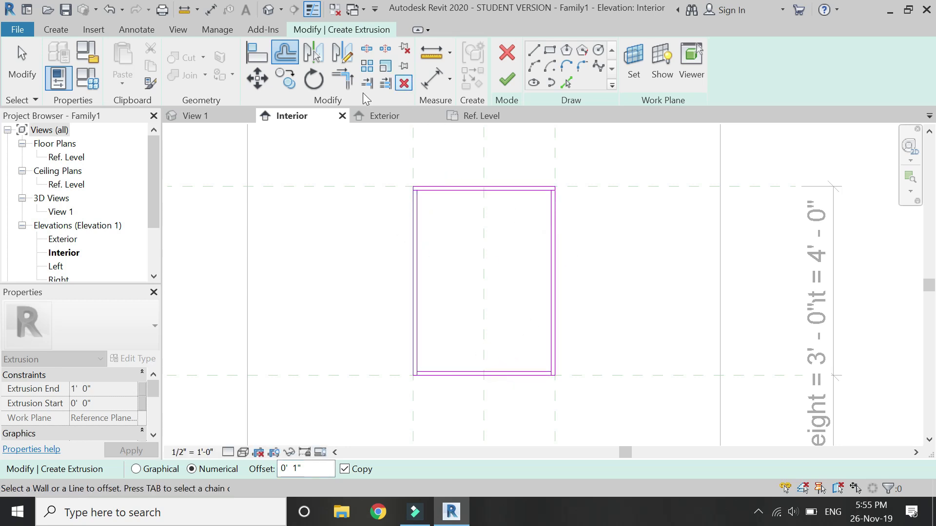
Trim the offset sketch lines to corners so the frame's inner boundary forms a closed rectangle
left_click(341, 78)
scroll(416, 373, "up", 4)
scroll(415, 364, "up", 2)
left_click(423, 384)
scroll(409, 420, "down", 4)
scroll(591, 391, "up", 5)
left_click(597, 388)
left_click(591, 417)
scroll(554, 424, "down", 4)
scroll(485, 296, "up", 5)
scroll(485, 296, "up", 2)
left_click(474, 301)
left_click(451, 335)
left_click(744, 300)
left_click(757, 314)
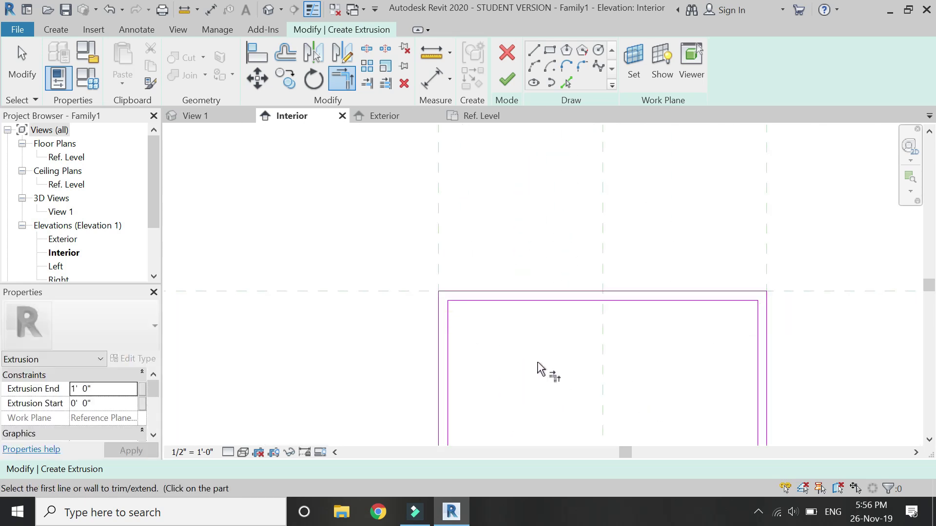
Set the extrusion end to 1" and the start to -1", and finish the window frame extrusion
left_click(106, 390)
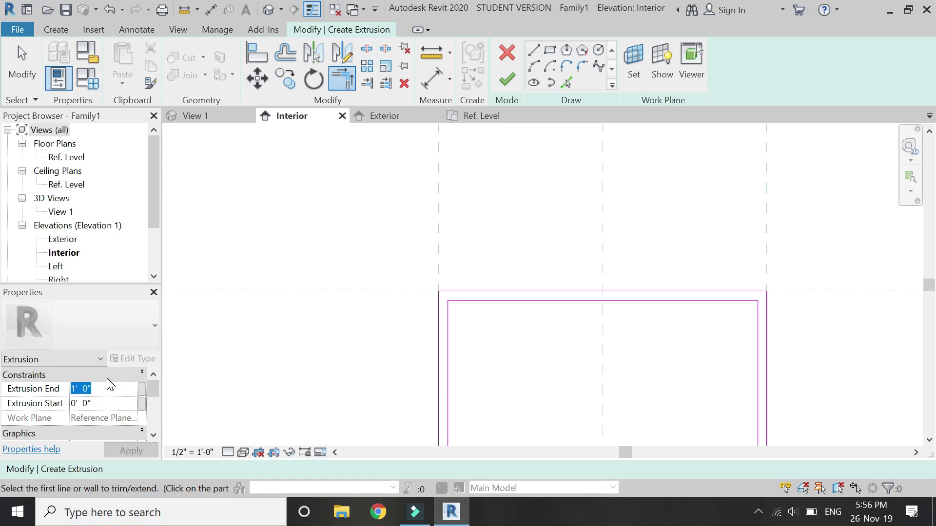
type("1")
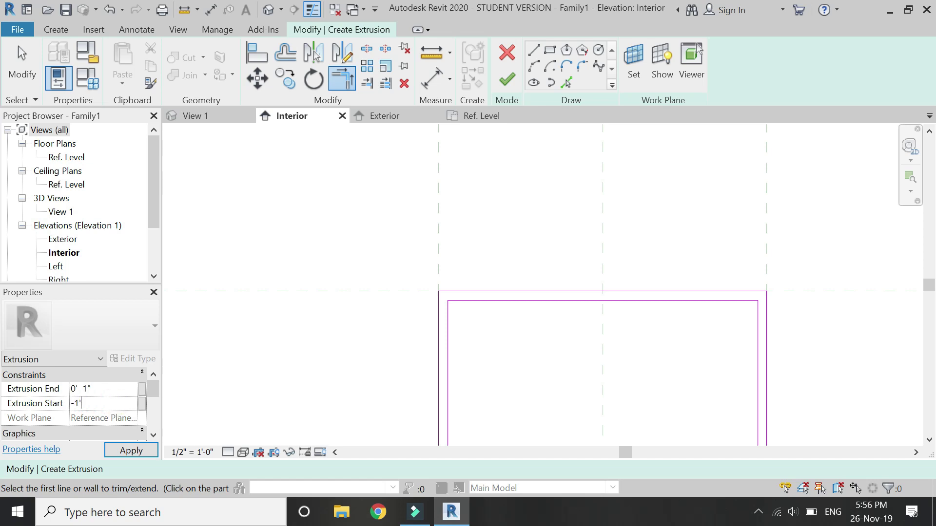
left_click(131, 451)
left_click(506, 79)
left_click(416, 177)
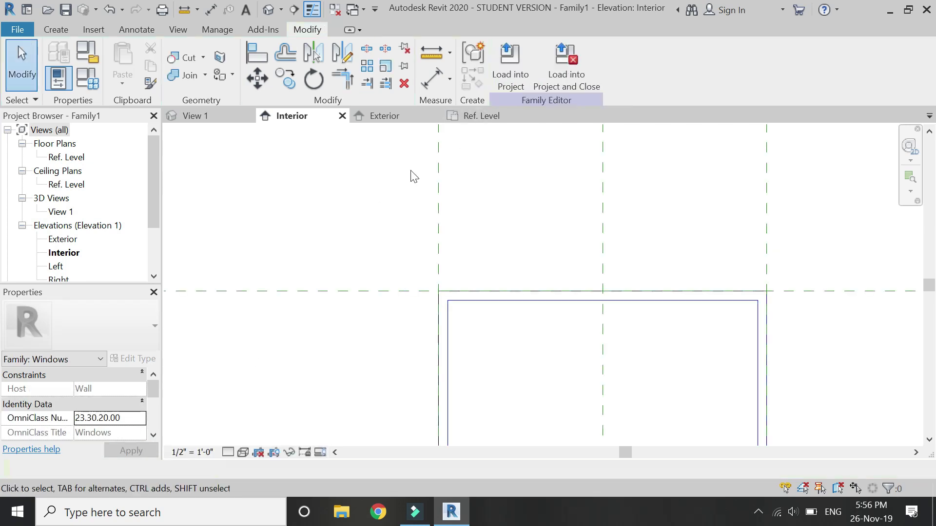
In the 3D view, link the frame extrusion's material to a new type parameter named frame
left_click(267, 11)
scroll(565, 344, "up", 5)
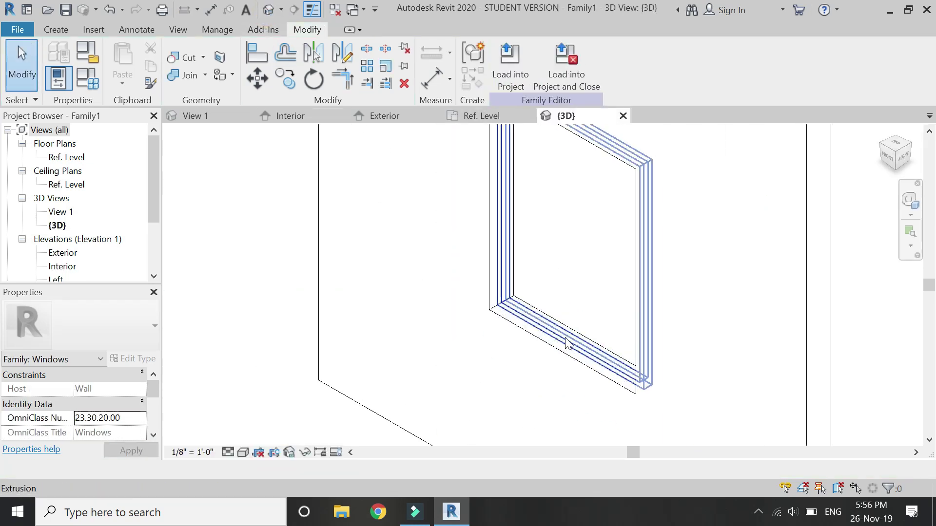
left_click(534, 336)
scroll(122, 420, "down", 3)
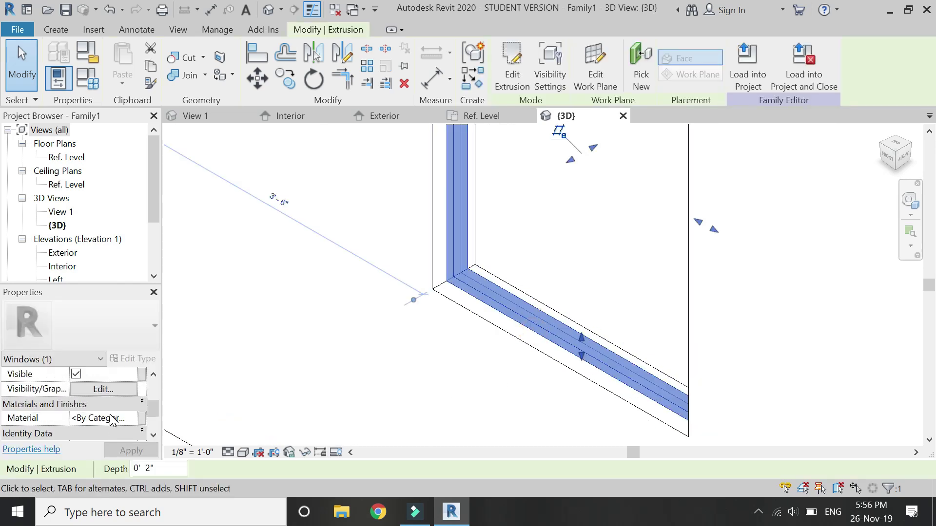
left_click(141, 388)
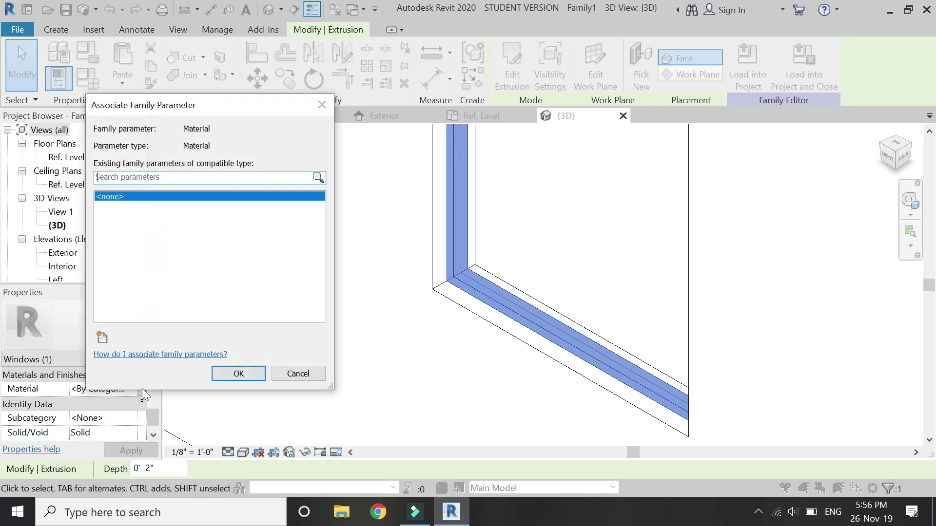
left_click(101, 337)
type("f")
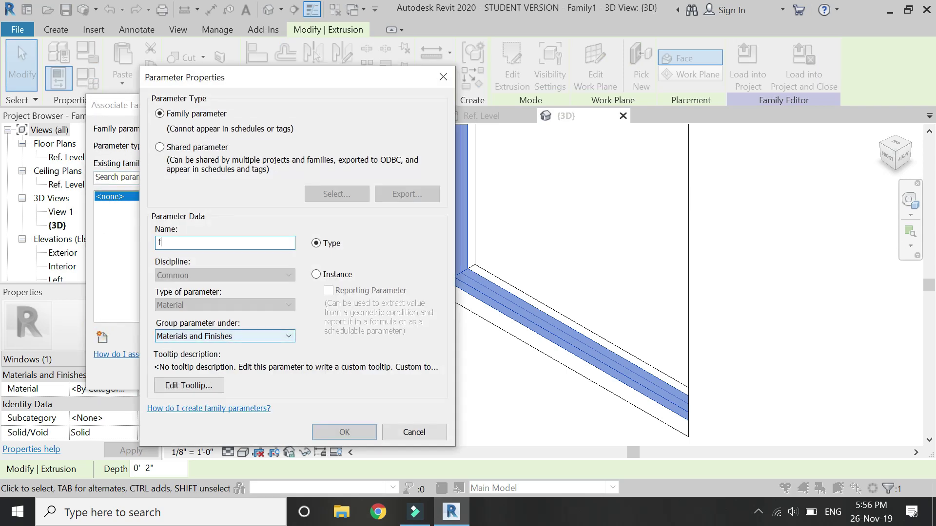
type("ra")
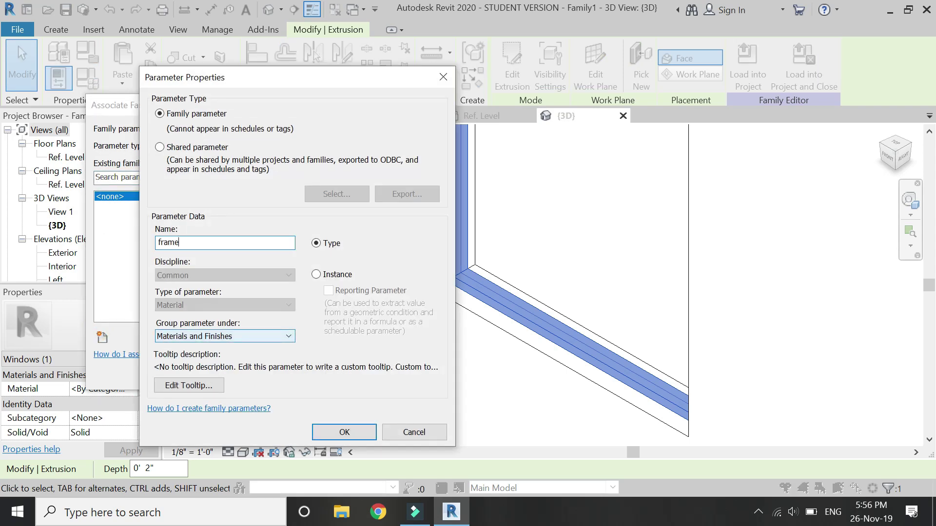
type("me")
key("Return")
left_click(238, 374)
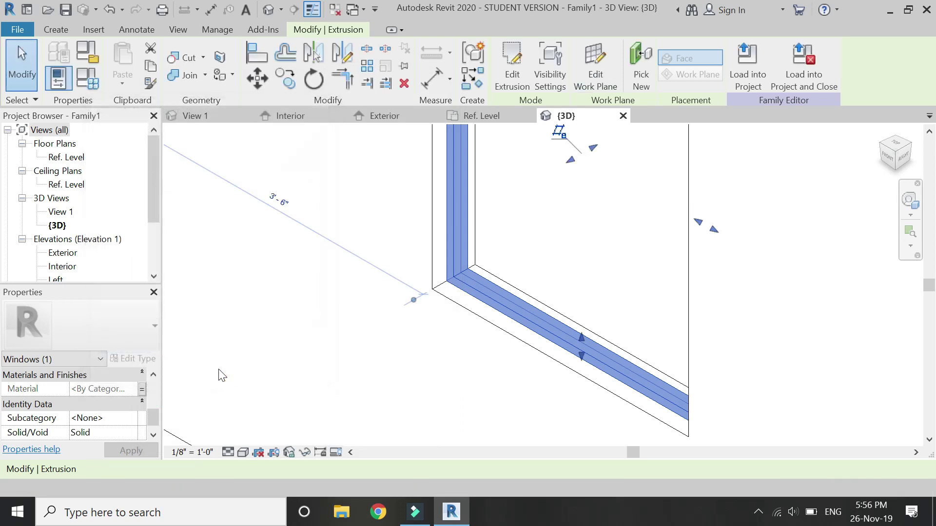
Assign the PVC, Flexible material to the frame parameter and apply the family types
left_click(87, 78)
left_click(234, 217)
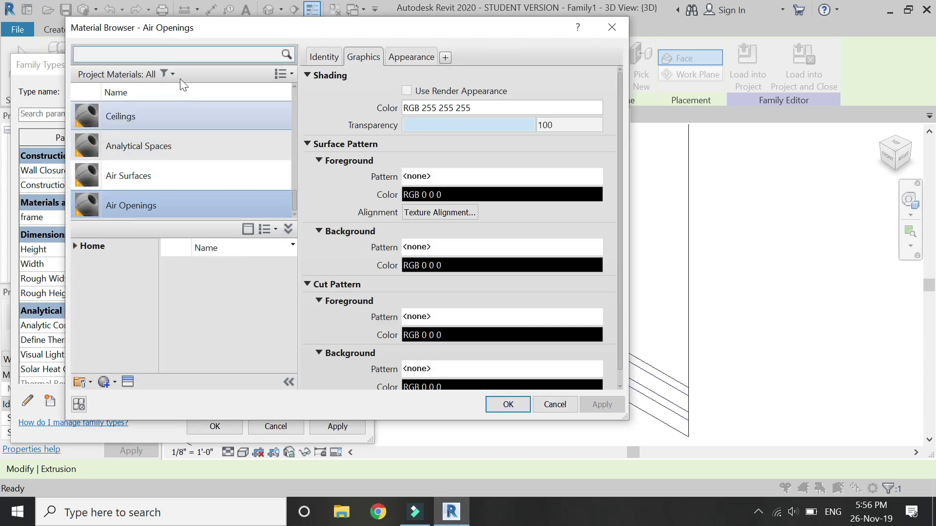
left_click(179, 53)
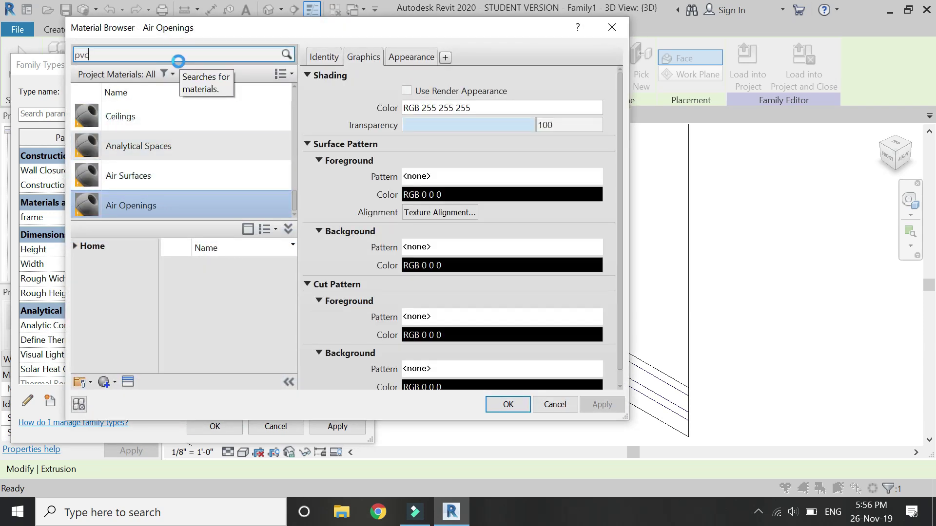
left_click(201, 139)
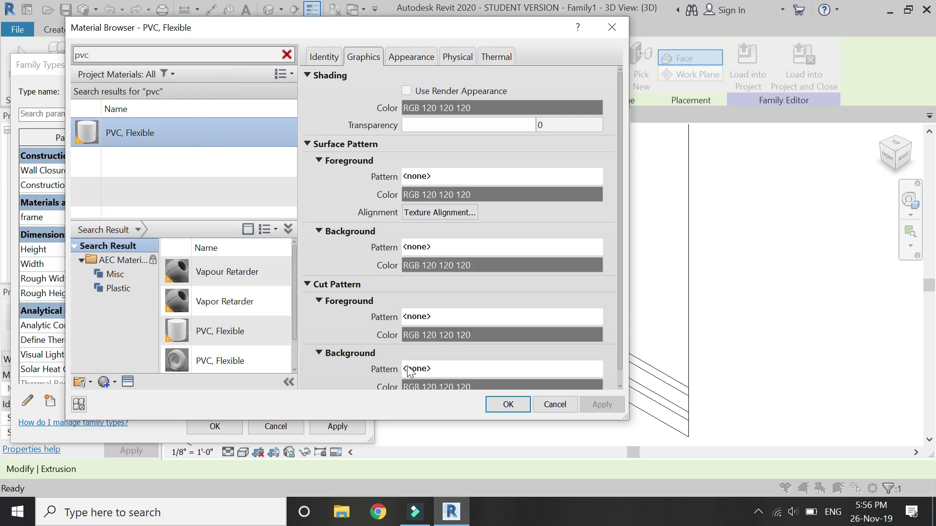
left_click(508, 404)
left_click(337, 426)
left_click(216, 425)
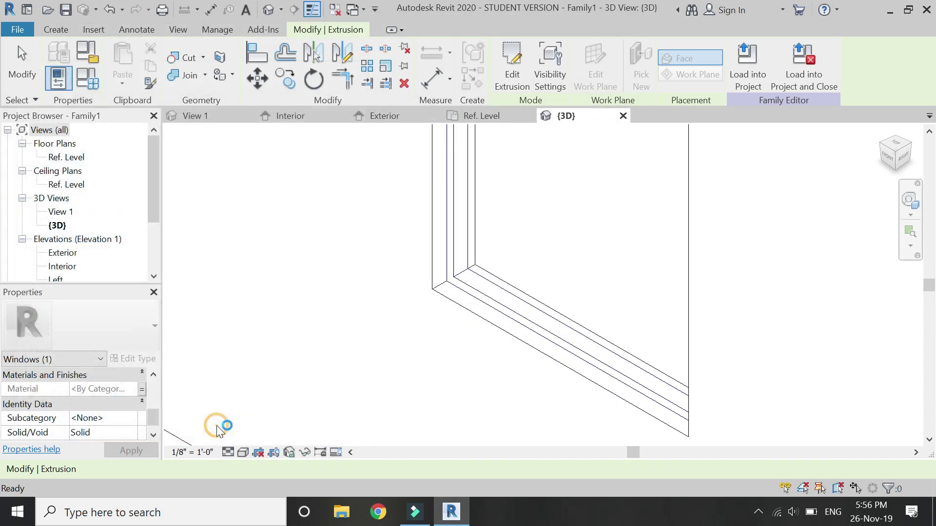
left_click(216, 425)
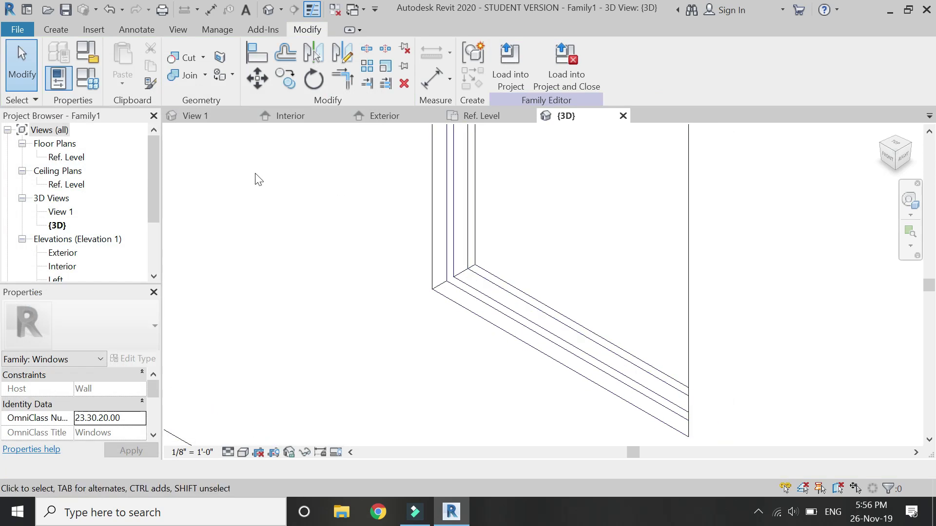
Open the Right elevation and set the family's Default Sill Height to 0
scroll(111, 269, "down", 3)
left_click(59, 253)
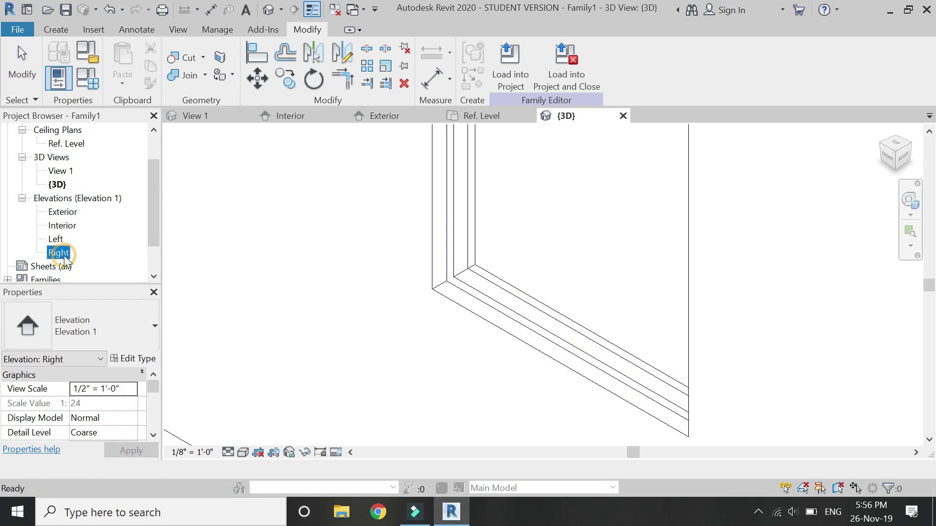
double_click(60, 253)
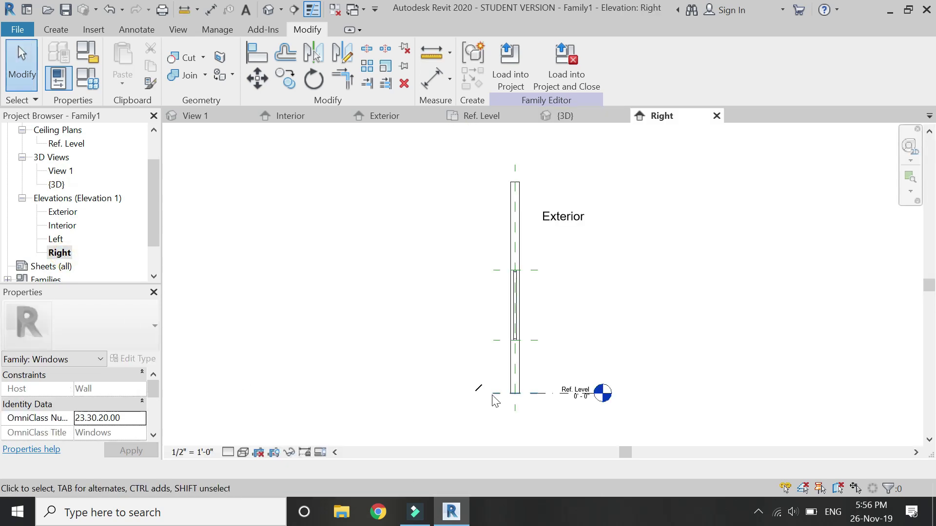
scroll(522, 371, "up", 2)
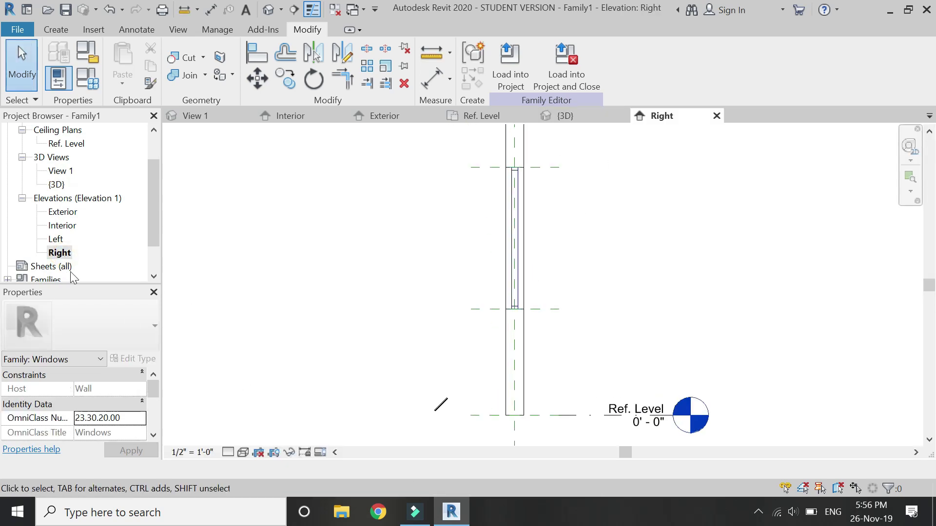
left_click(88, 78)
scroll(182, 355, "down", 5)
left_click(179, 338)
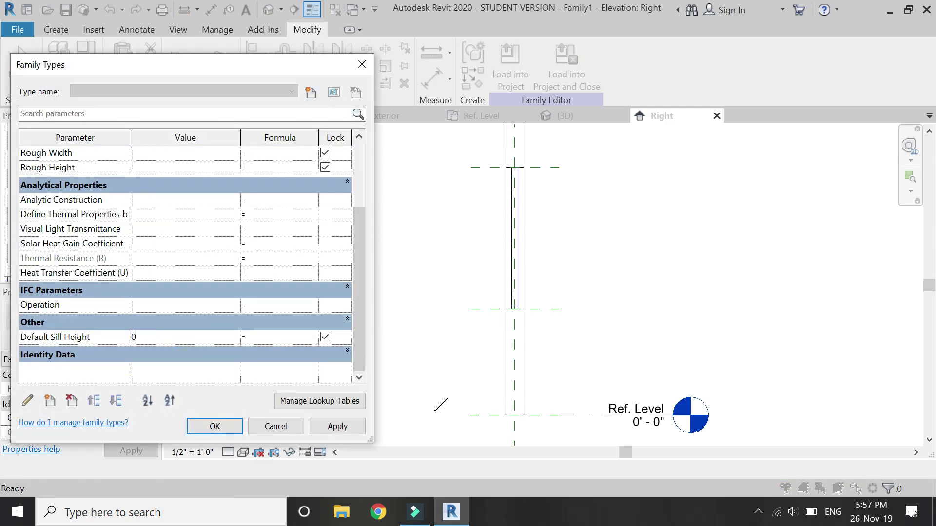
left_click(354, 432)
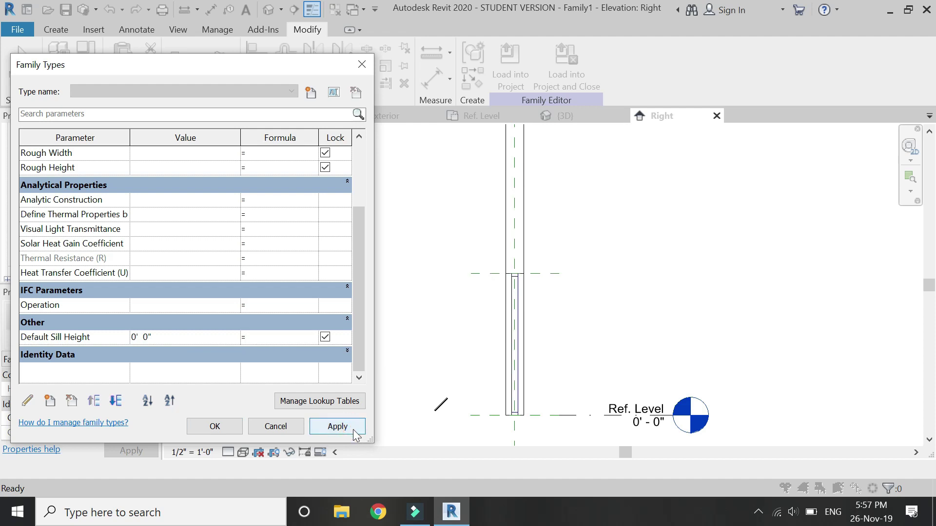
left_click(225, 428)
Draw two horizontal reference planes across the wall, one just above the window sill and one just below the window head
scroll(564, 422, "up", 2)
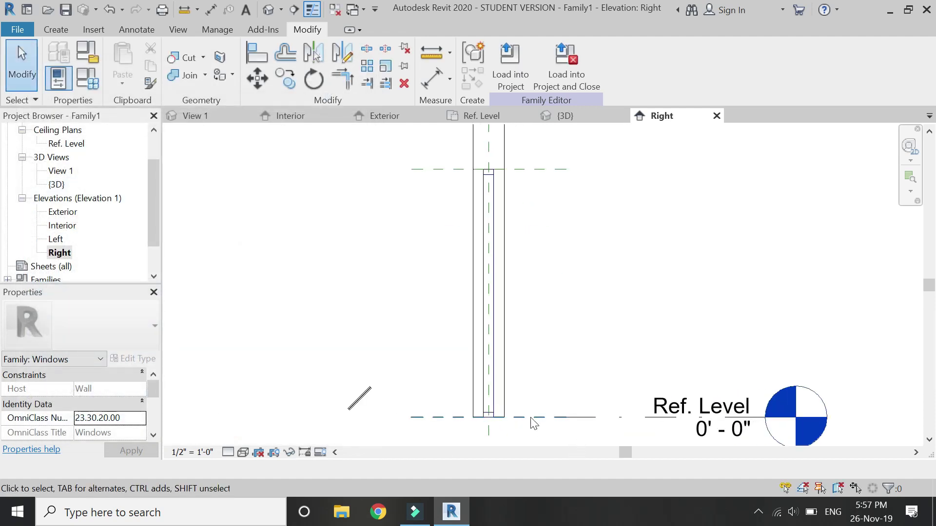
scroll(513, 428, "up", 1)
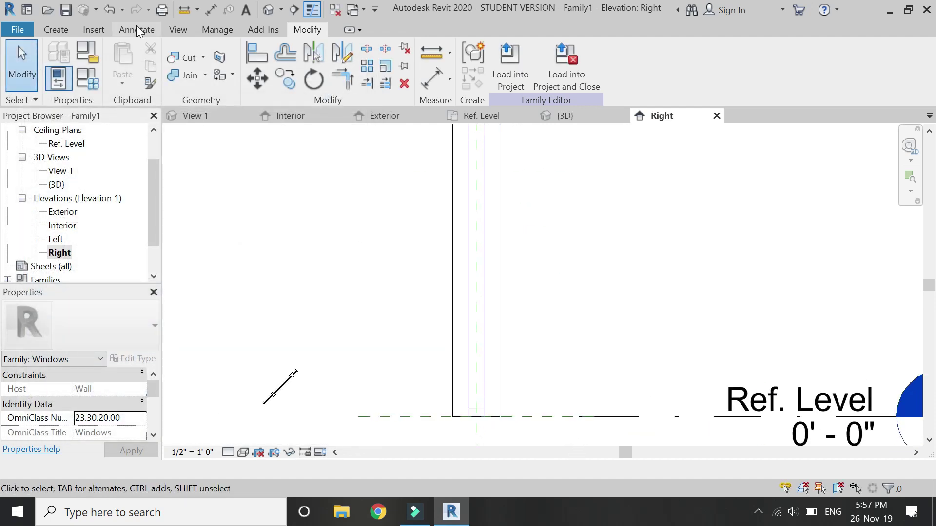
left_click(55, 29)
left_click(695, 81)
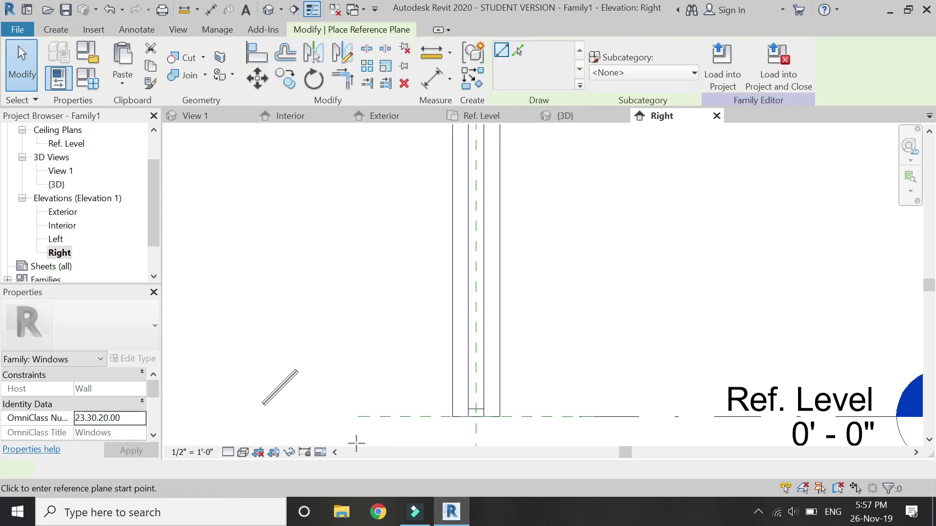
left_click(355, 401)
left_click(644, 400)
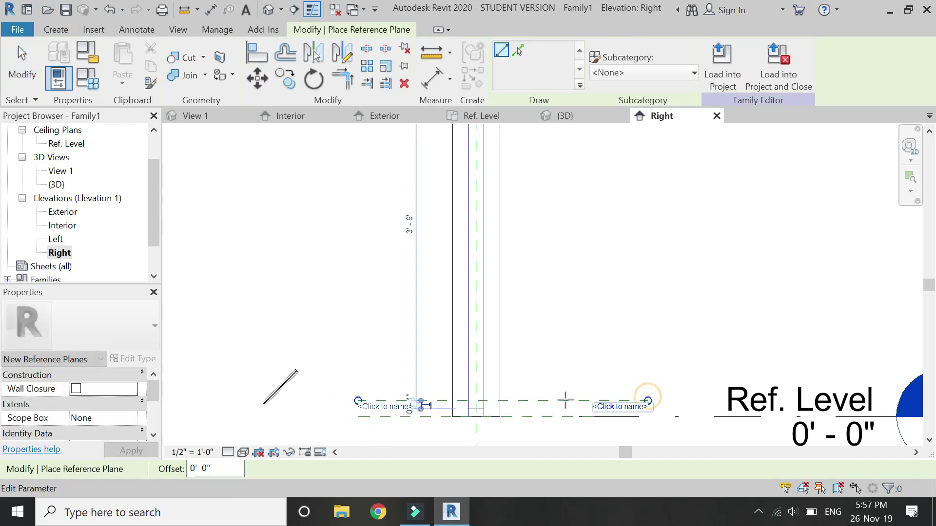
scroll(525, 410, "down", 2)
left_click(398, 141)
left_click(595, 141)
Align the lower new reference plane with the inner edge of the frame's bottom member
left_click(258, 54)
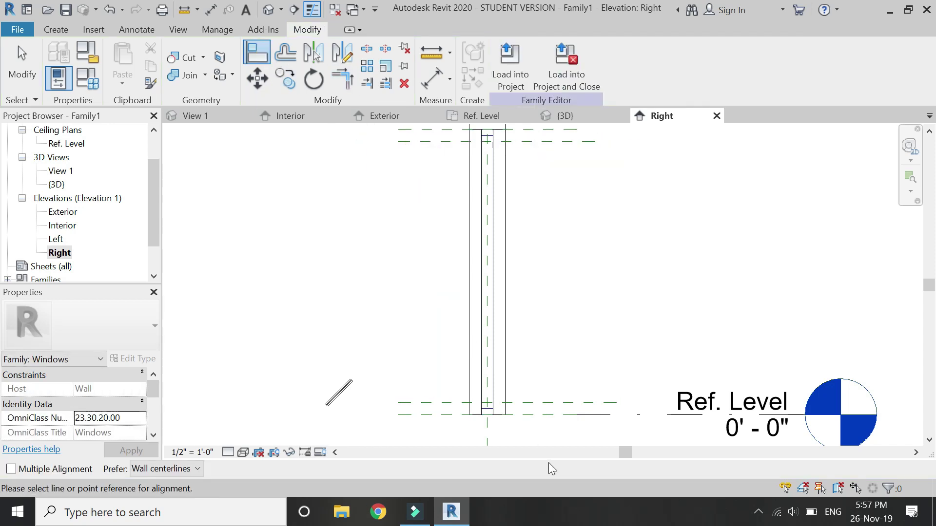
scroll(485, 404, "up", 3)
left_click(482, 398)
left_click(480, 378)
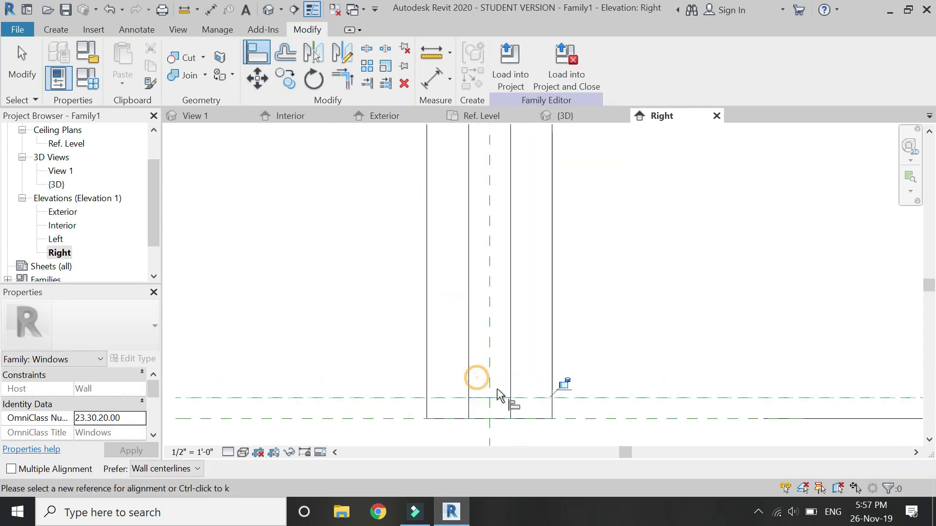
Align and lock the upper new reference plane to the inner edge of the frame's top member
scroll(526, 427, "down", 1)
scroll(526, 424, "down", 3)
scroll(520, 185, "up", 5)
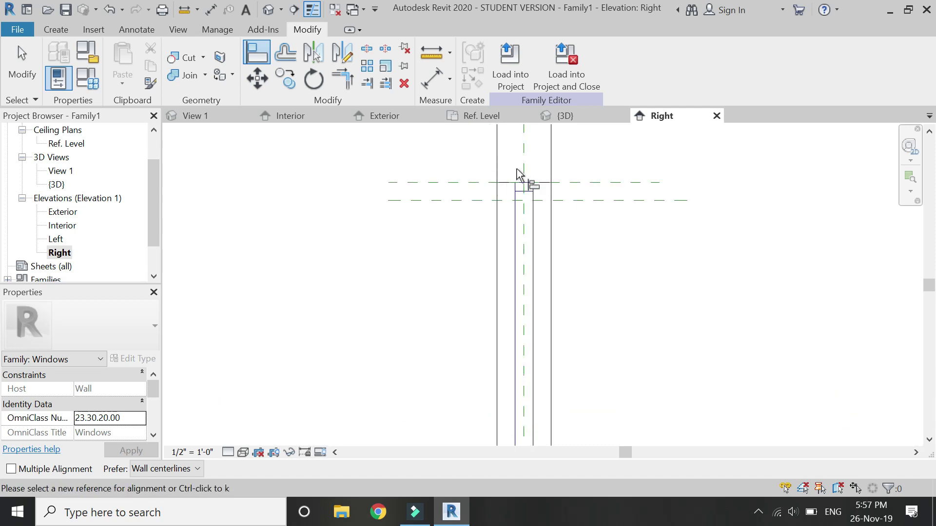
left_click(543, 251)
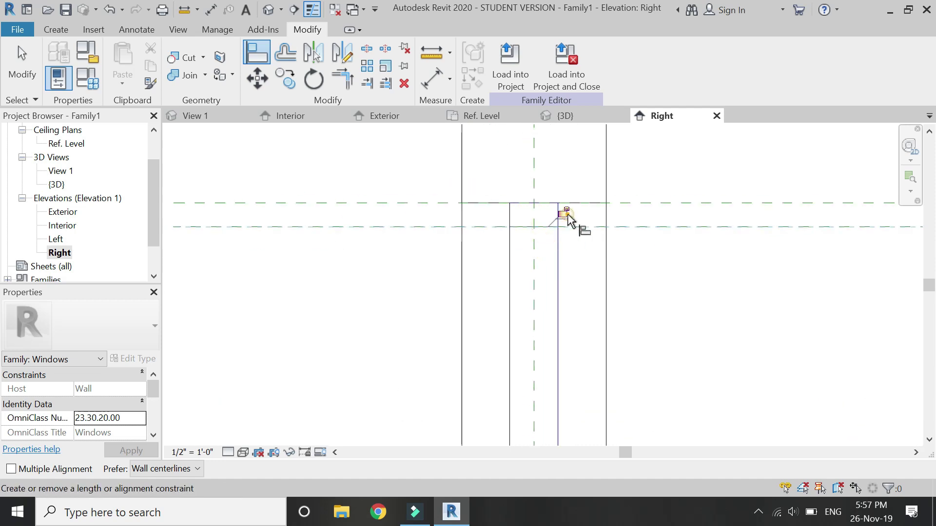
Dimension the gaps between the outer and inner horizontal reference planes at the window head and at the sill
left_click(432, 78)
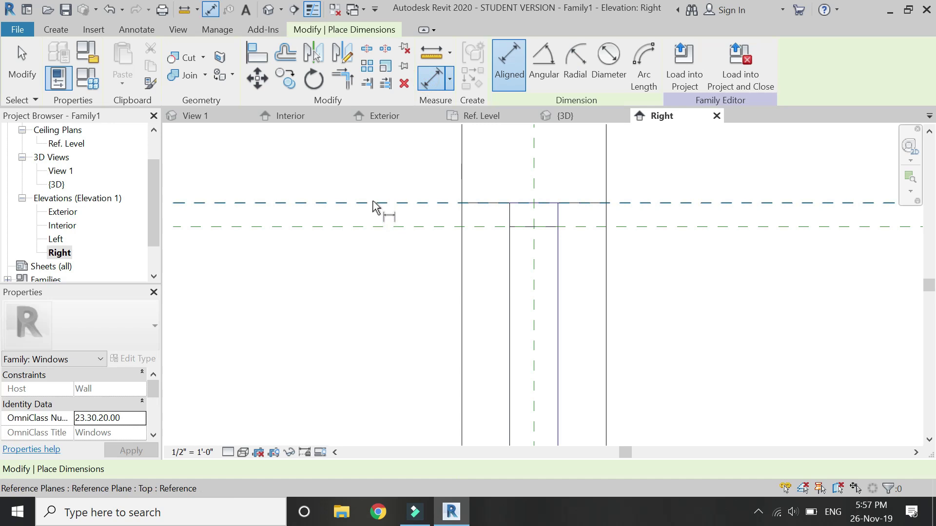
scroll(407, 172, "down", 5)
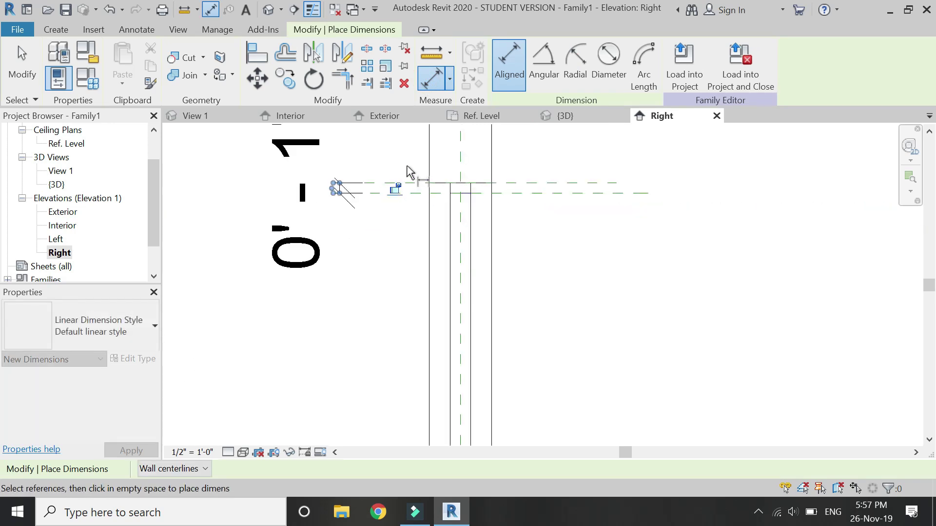
scroll(371, 390, "up", 4)
scroll(371, 392, "up", 2)
left_click(358, 393)
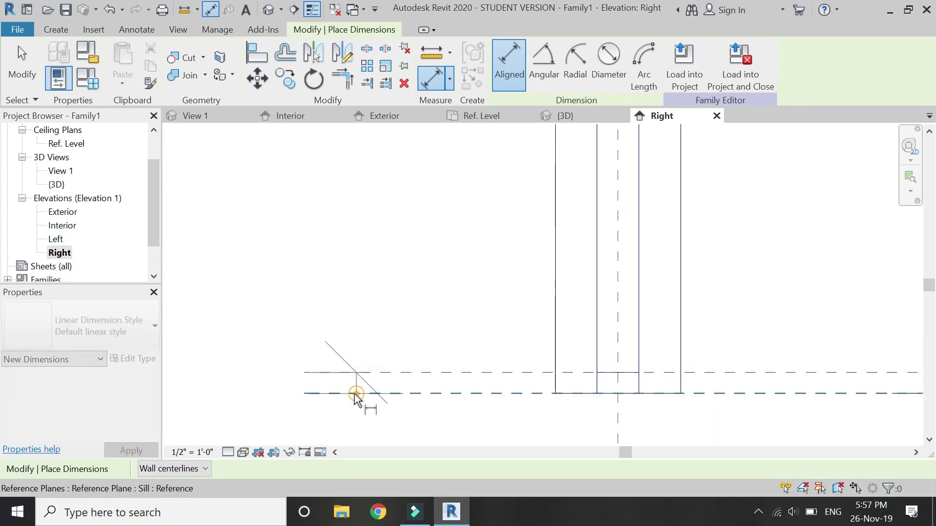
left_click(336, 373)
left_click(332, 383)
scroll(445, 421, "down", 3)
scroll(443, 213, "up", 4)
key("Escape")
key("Escape")
left_click(361, 310)
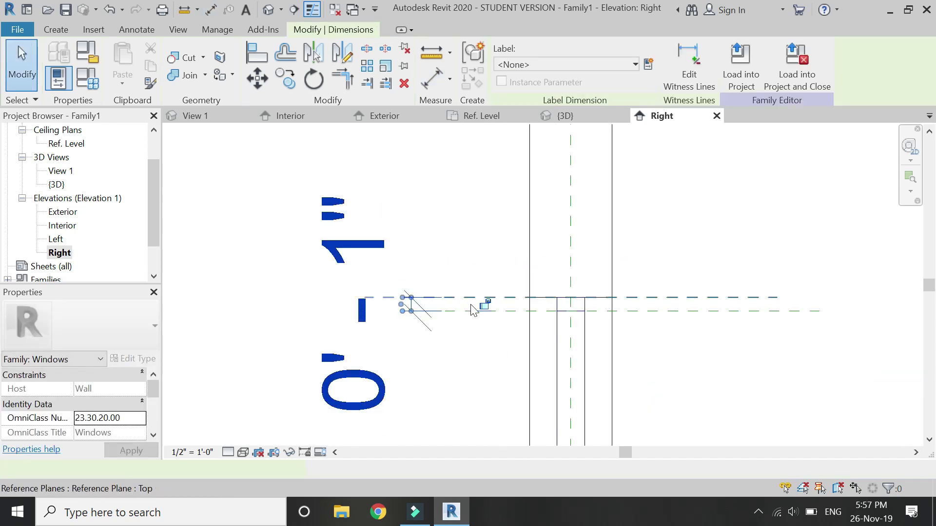
key("Escape")
Set the elevation's view scale to 12" = 1'-0"
left_click(215, 452)
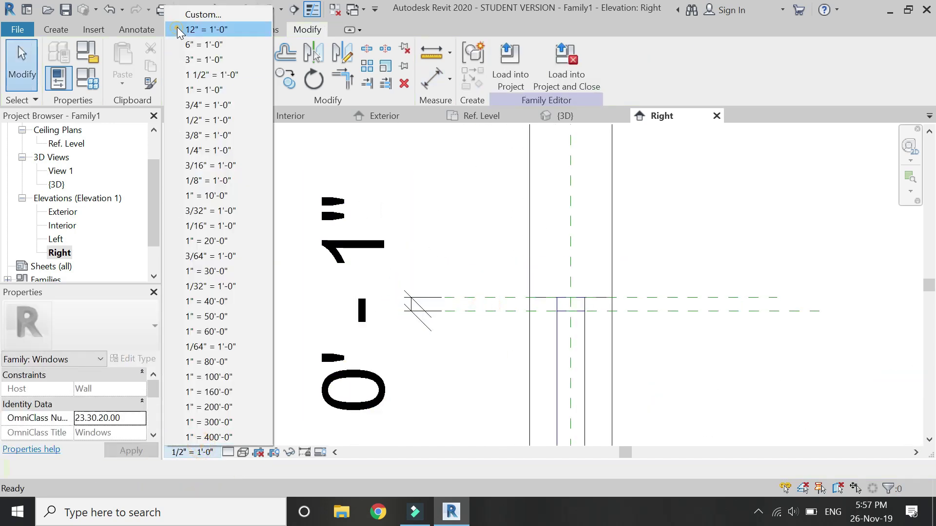
left_click(195, 29)
scroll(462, 214, "down", 2)
scroll(463, 253, "down", 2)
scroll(492, 355, "up", 3)
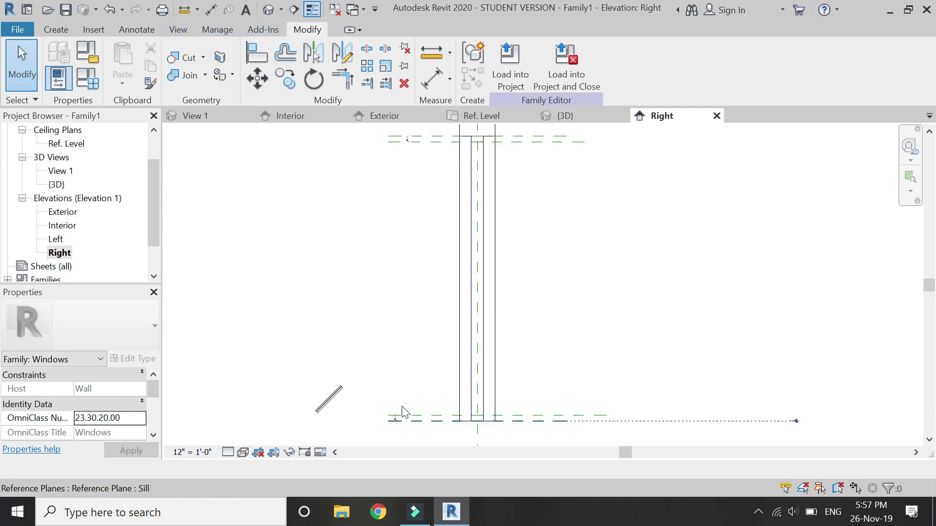
Draw a horizontal reference plane across the wall about 6" above the inner sill reference plane
left_click(56, 29)
left_click(700, 63)
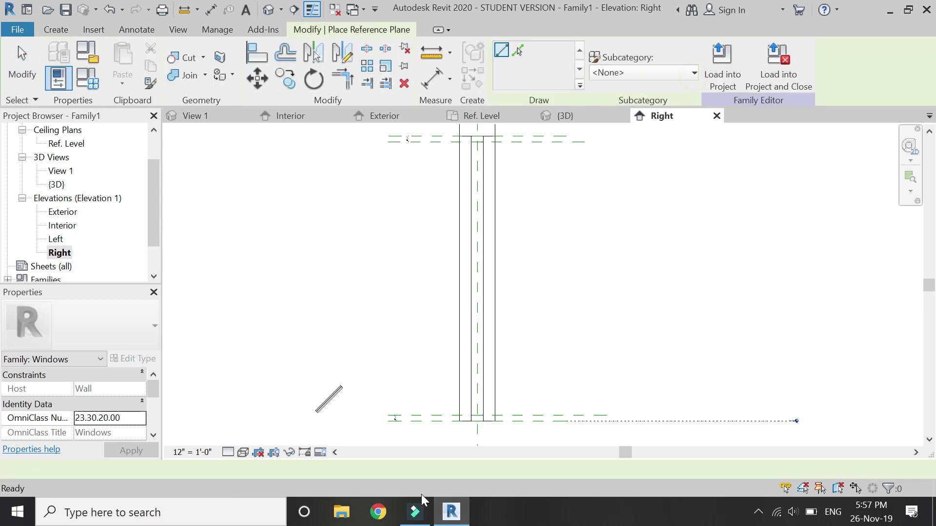
scroll(388, 417, "up", 2)
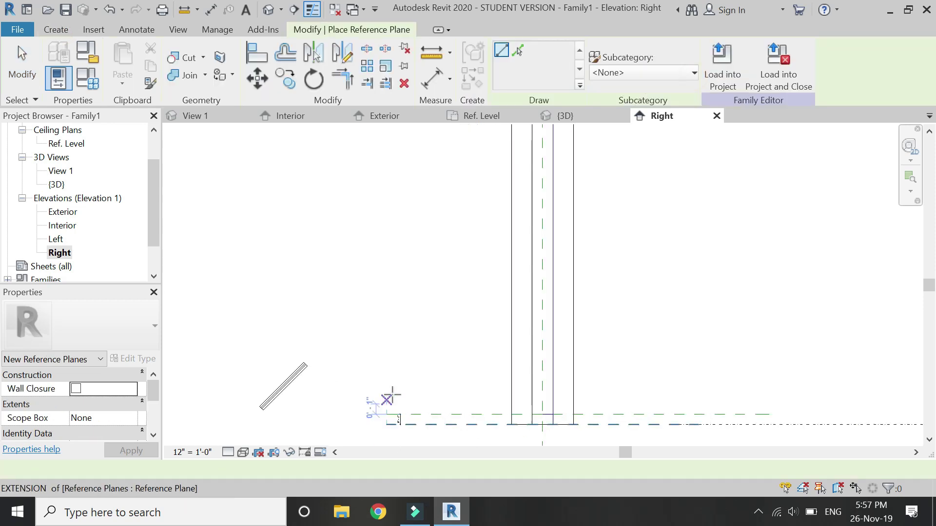
left_click(388, 352)
left_click(757, 351)
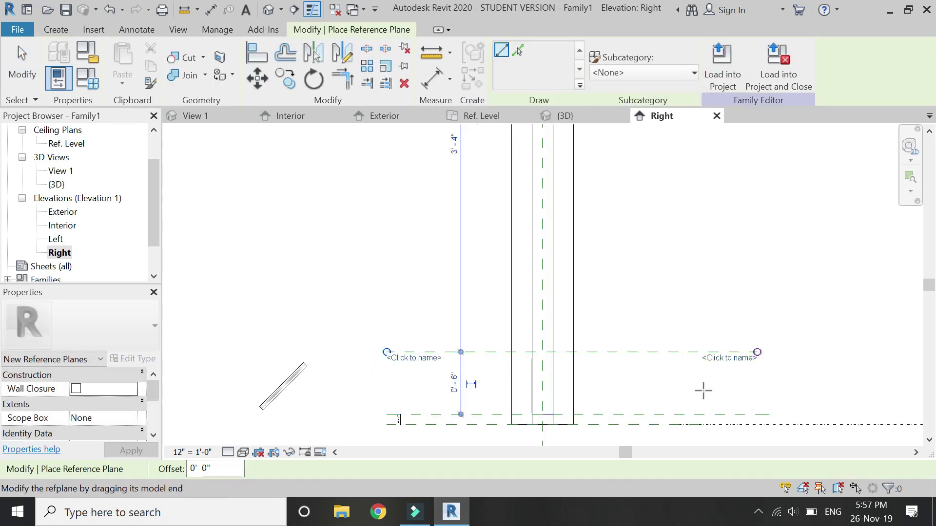
key("Escape")
key("Escape")
Dimension the distance between the new horizontal reference plane and the inner sill reference plane
key("d")
key("i")
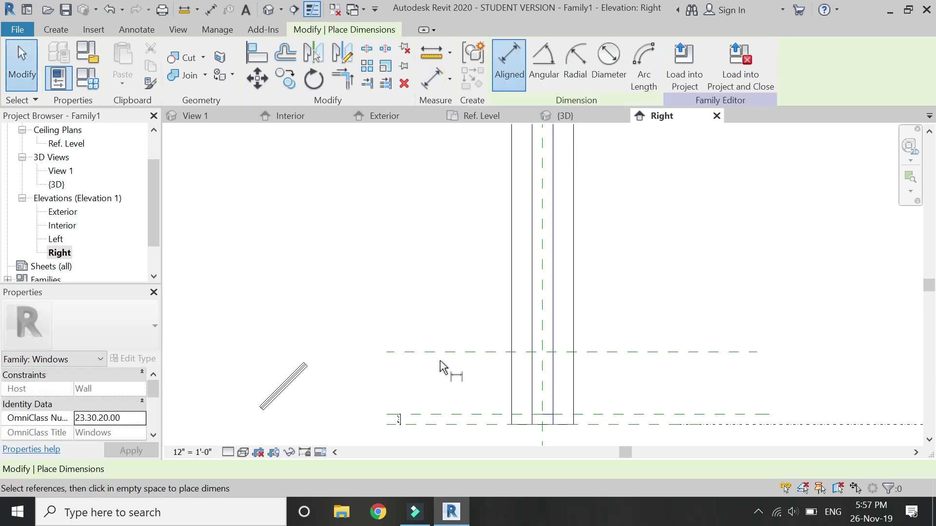
left_click(440, 351)
left_click(458, 415)
left_click(357, 407)
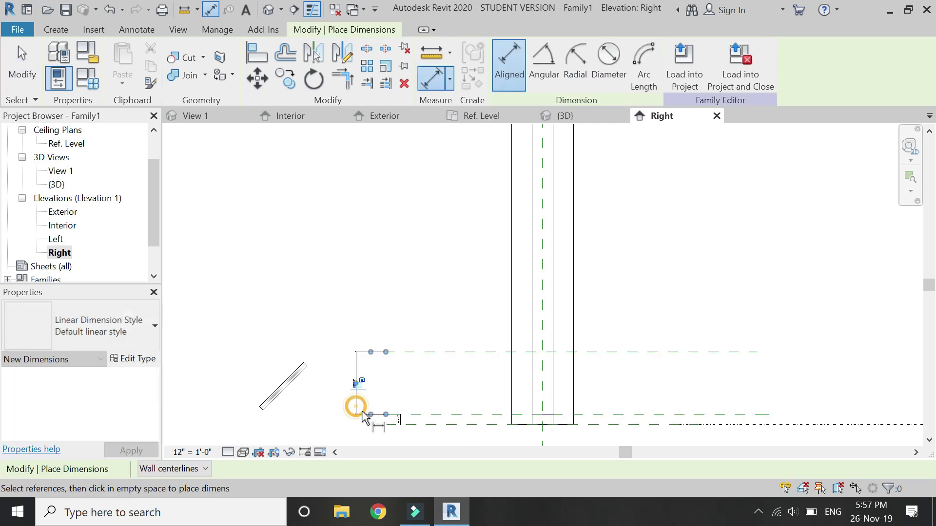
key("Escape")
key("Escape")
Label that dimension with a new family type parameter named "height of one louvre"
left_click(356, 390)
left_click(648, 64)
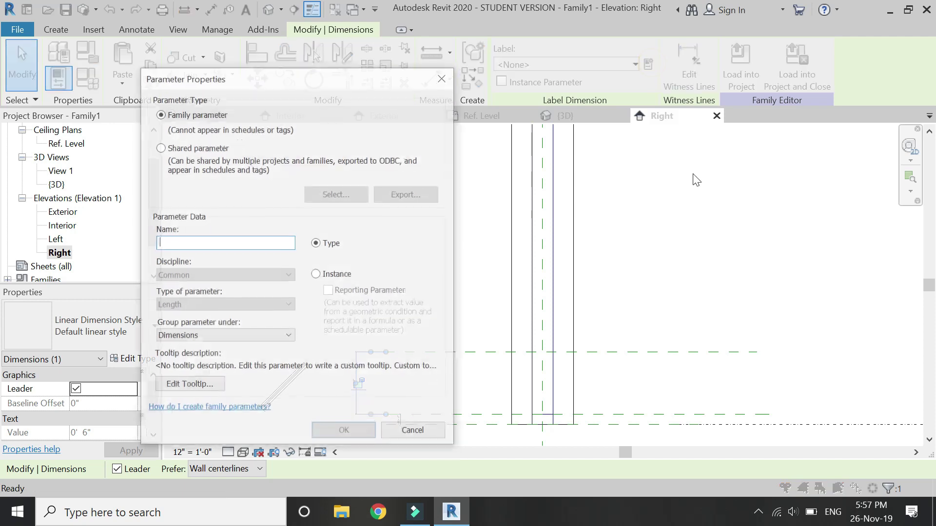
type("height of one l")
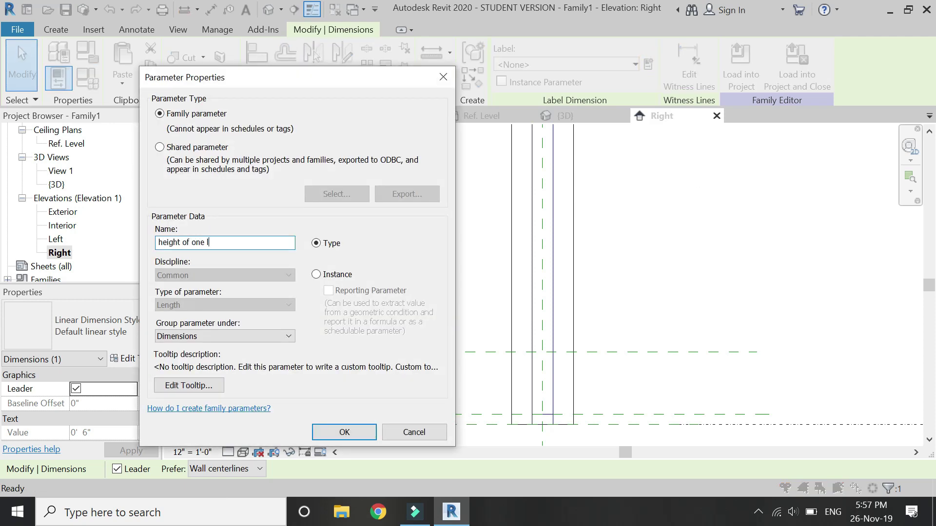
key("Return")
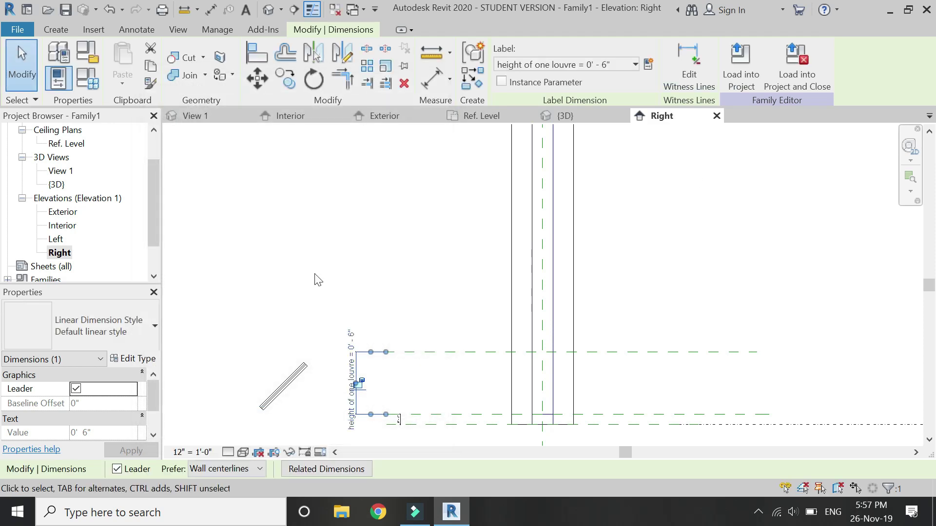
Associate the nested louvre's "height of one louvre" type parameter with the window family's parameter of the same name
left_click(273, 388)
left_click(281, 388)
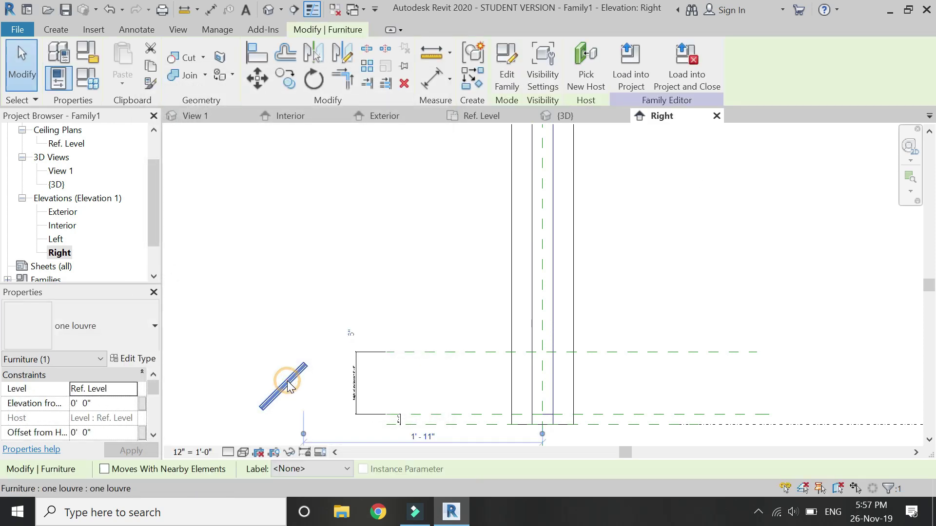
left_click(141, 361)
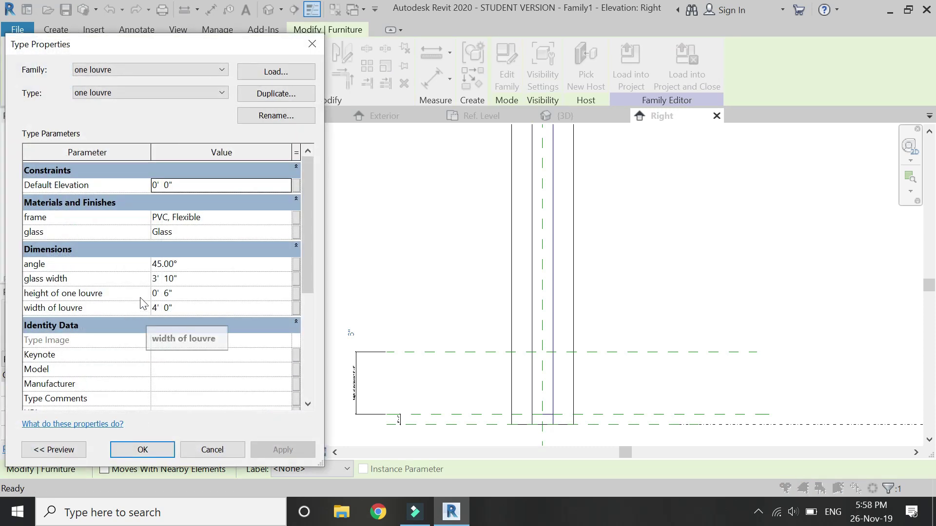
left_click(296, 293)
left_click(133, 225)
left_click(237, 375)
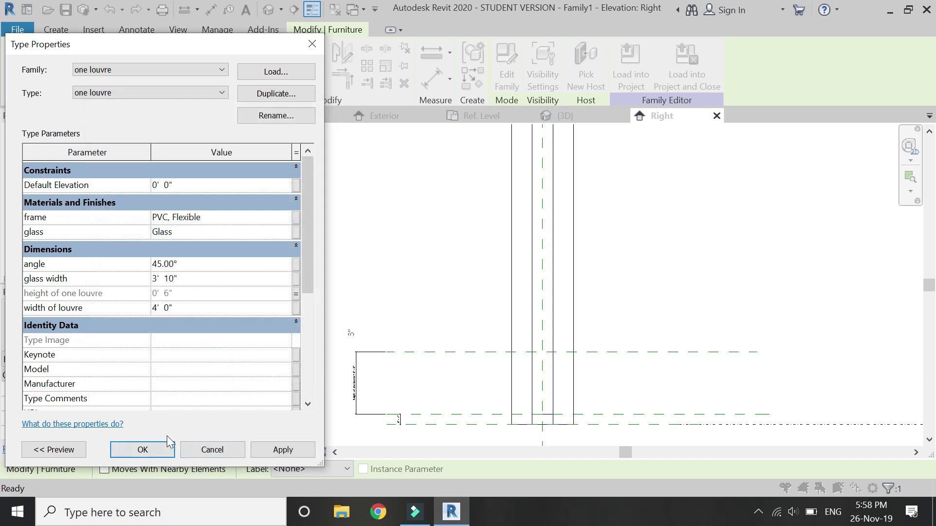
left_click(156, 457)
left_click(365, 315)
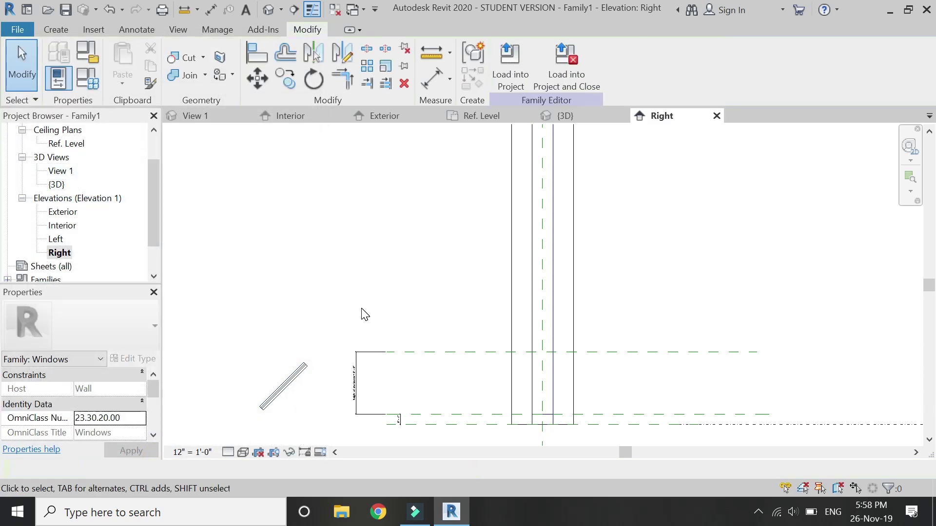
Move the louvre by its upper corner to the intersection of the wall's centre plane and the louvre height reference plane
left_click(293, 377)
left_click(256, 78)
scroll(311, 375, "up", 5)
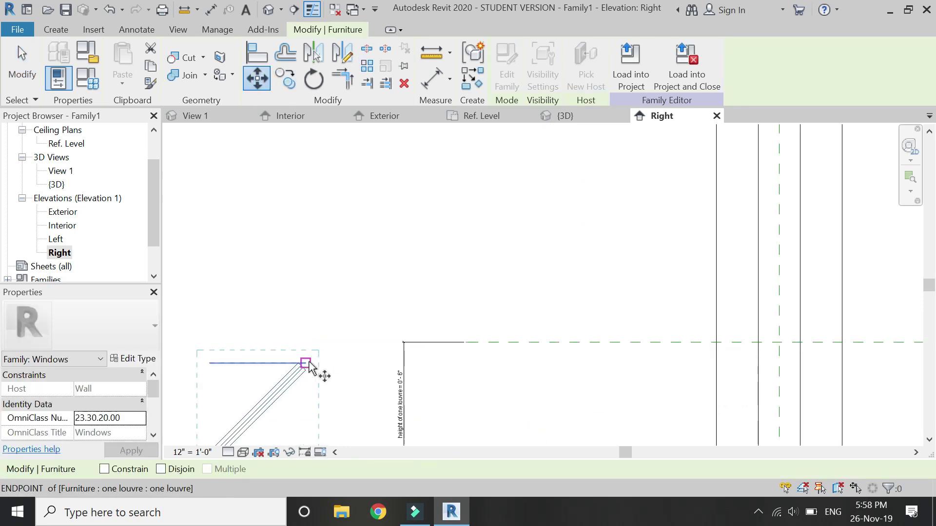
left_click(254, 335)
scroll(390, 355, "down", 2)
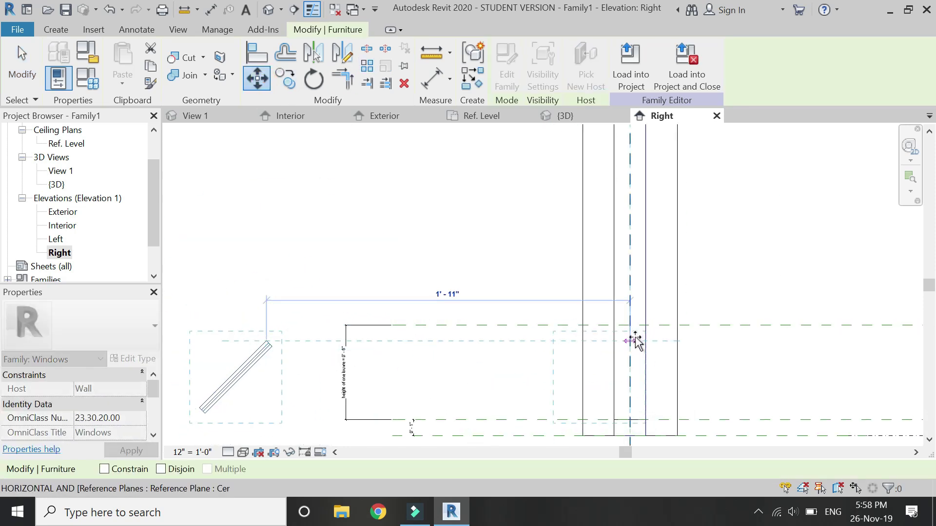
scroll(629, 328, "up", 3)
left_click(621, 307)
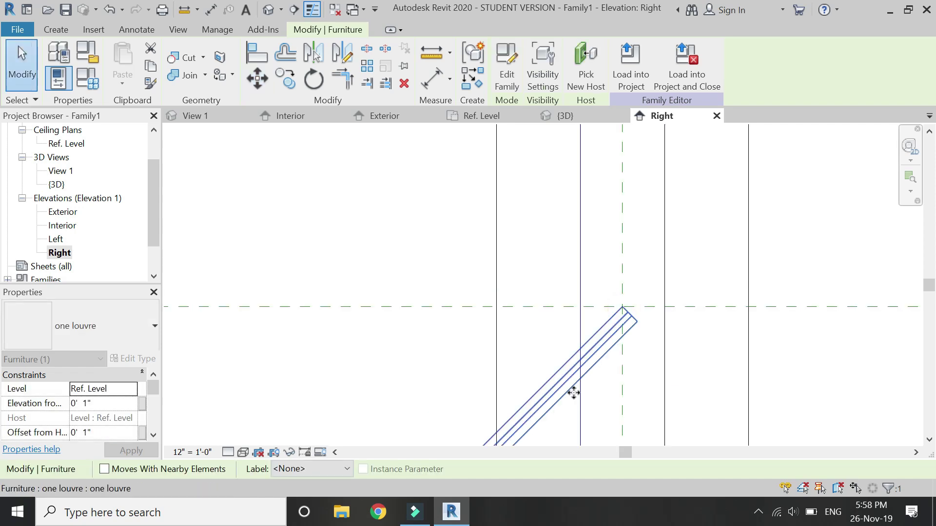
scroll(476, 211, "down", 2)
key("Escape")
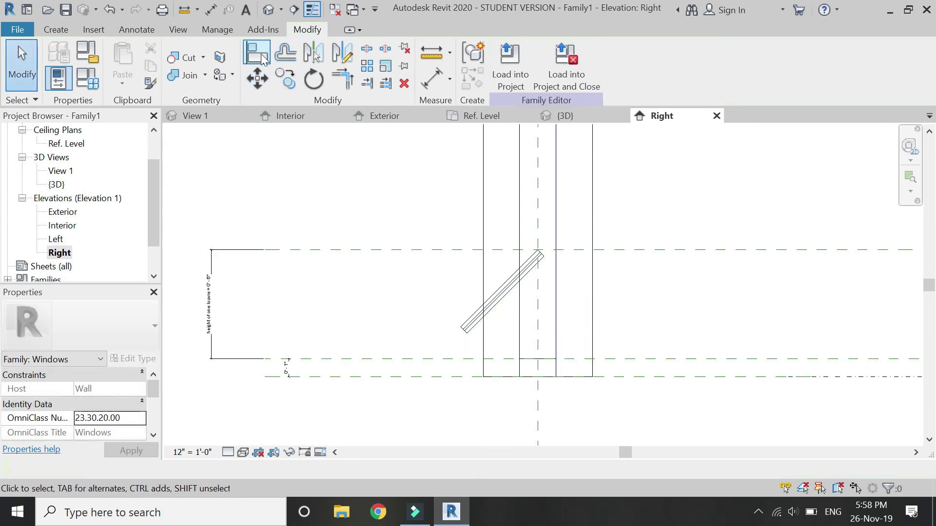
Align the point reference at the louvre's upper corner with the horizontal louvre height reference plane
left_click(256, 52)
scroll(538, 237, "up", 2)
scroll(538, 237, "up", 2)
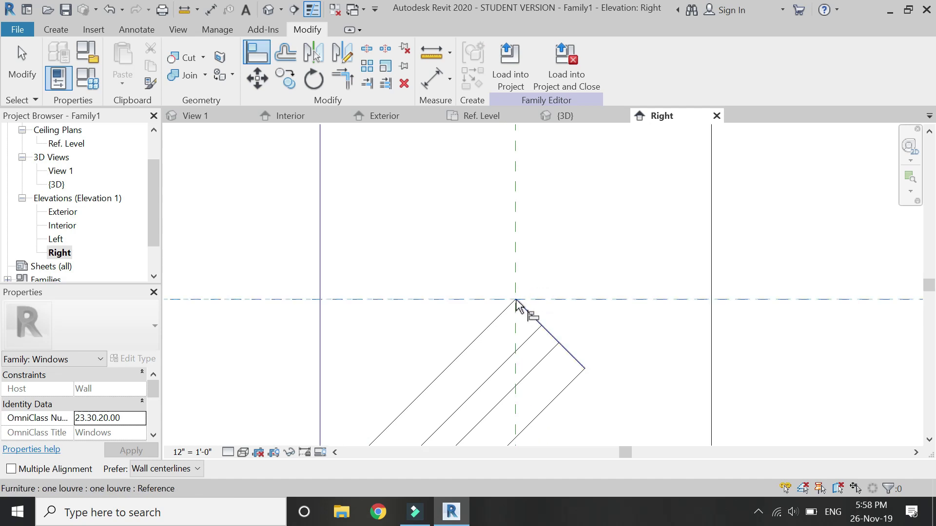
key("Tab")
key("Tab")
key("Tab")
key("Tab")
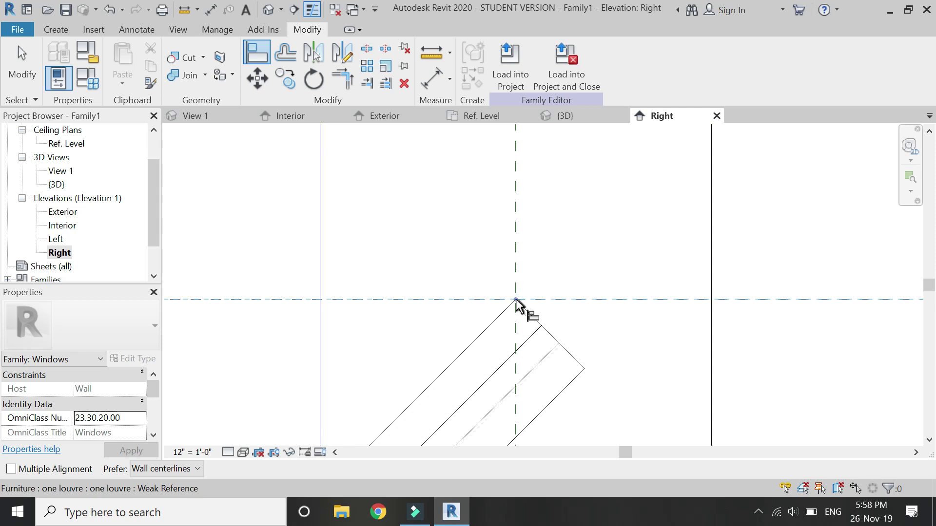
left_click(516, 300)
scroll(545, 214, "down", 2)
scroll(547, 221, "down", 2)
key("Escape")
scroll(559, 409, "down", 2)
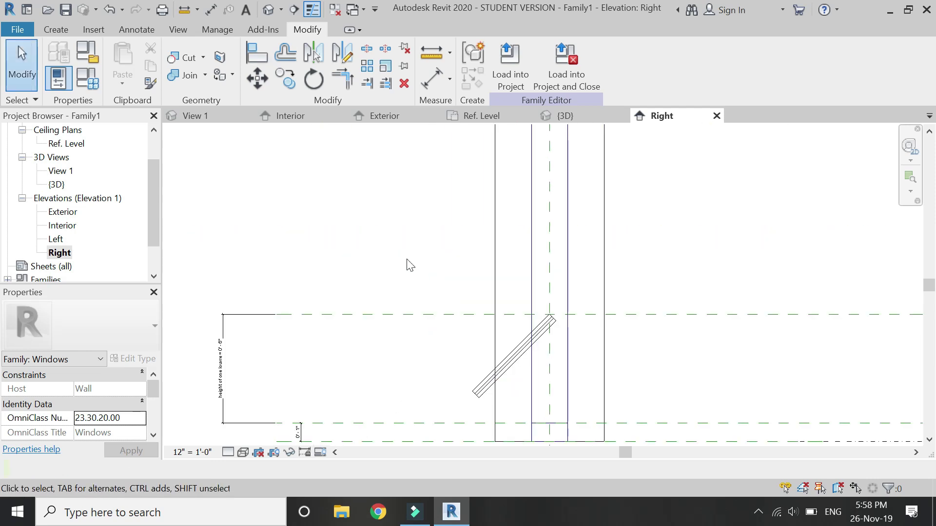
In the Ref. Level plan, align and lock the louvre's left end to the inner face of the frame's left jamb
left_click(468, 115)
scroll(487, 267, "up", 3)
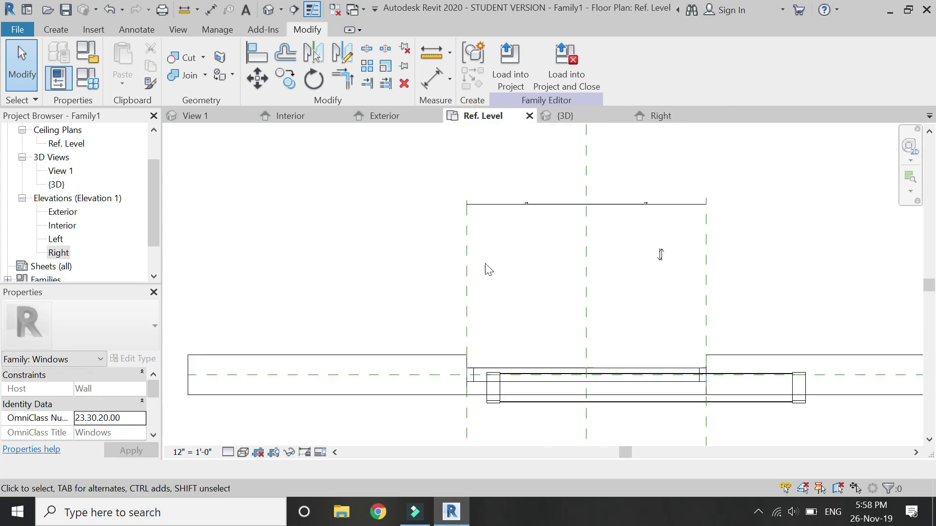
scroll(467, 431, "up", 3)
left_click(481, 261)
key("a")
key("l")
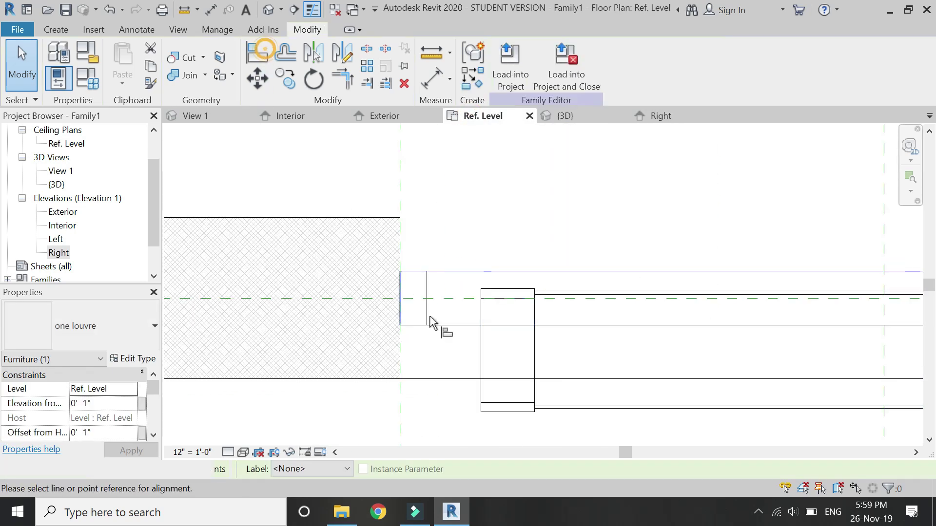
left_click(427, 314)
left_click(489, 354)
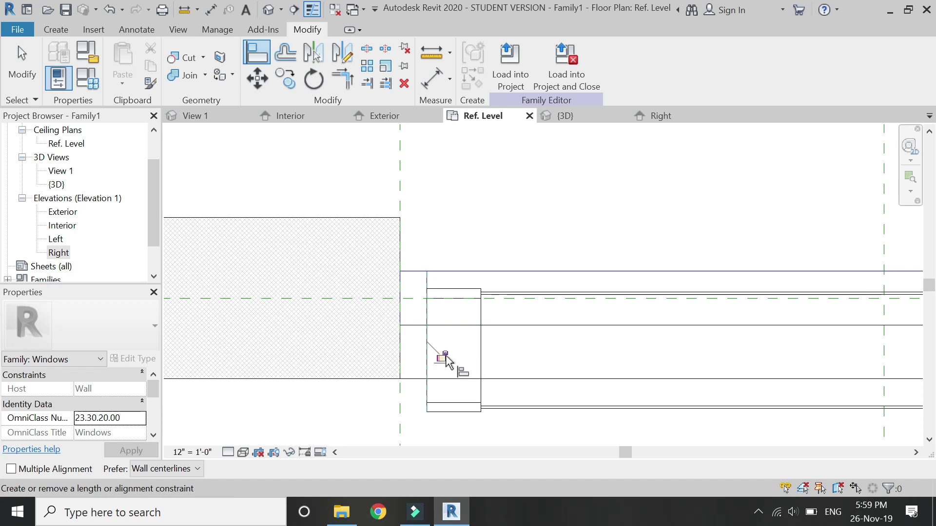
Associate the nested louvre's "width of louvre" type parameter with a new family type parameter named "width of louvres"
scroll(340, 319, "down", 3)
scroll(595, 323, "down", 2)
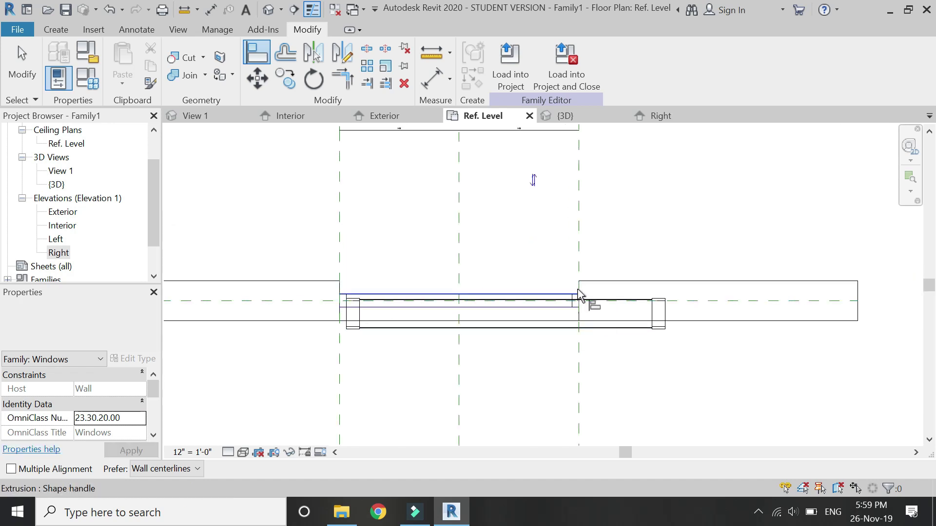
scroll(625, 319, "up", 3)
key("Escape")
left_click(702, 324)
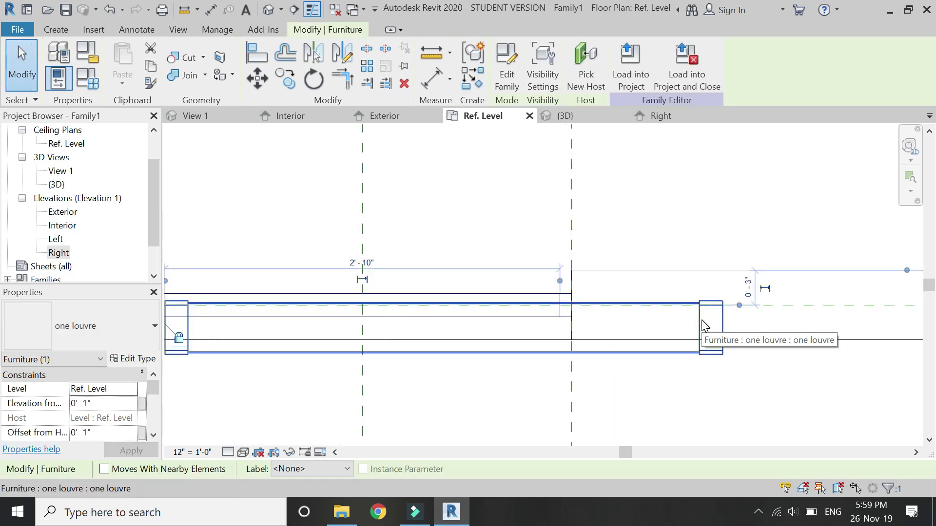
key("Escape")
scroll(702, 315, "down", 2)
scroll(714, 324, "up", 2)
left_click(714, 323)
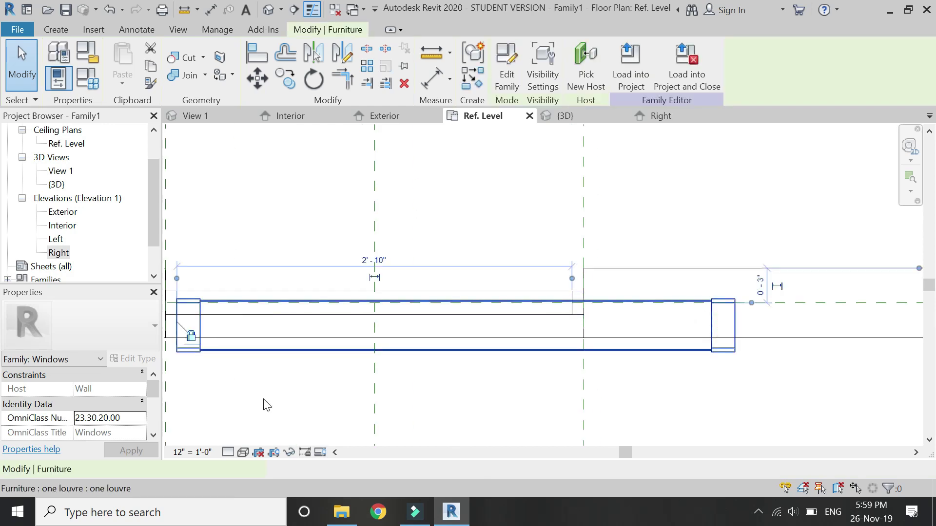
left_click(127, 359)
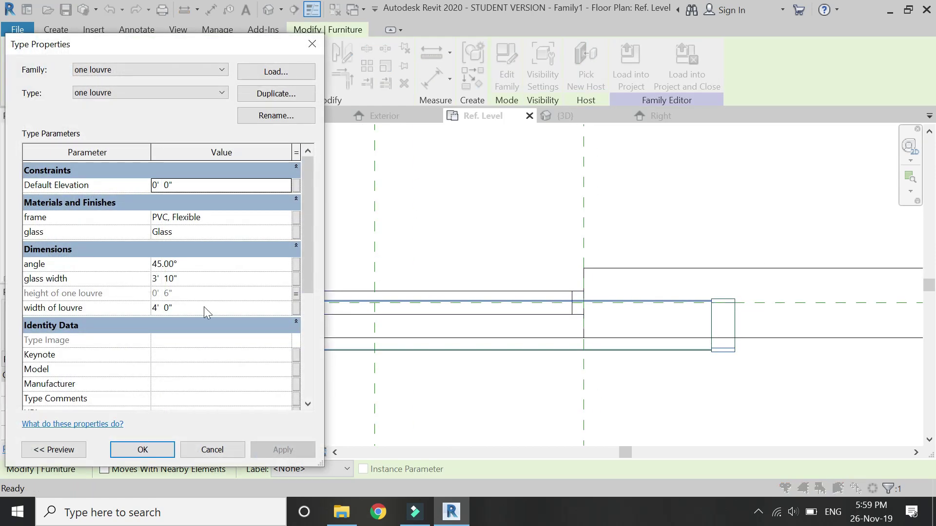
left_click(293, 308)
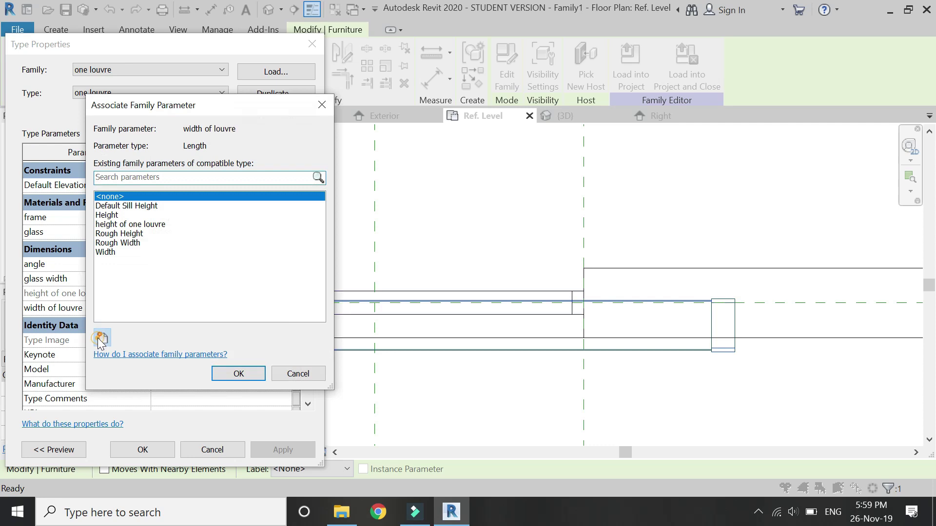
left_click(102, 337)
type("w")
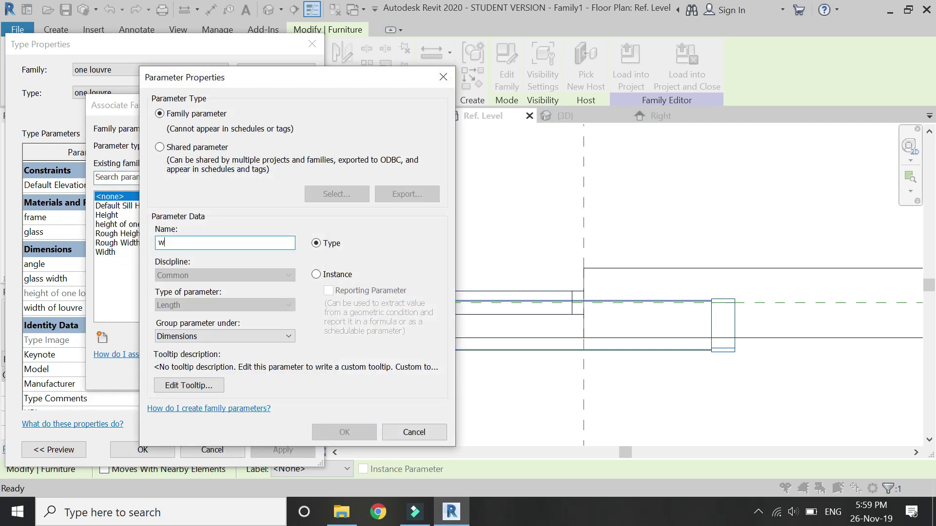
type("idth of louvres")
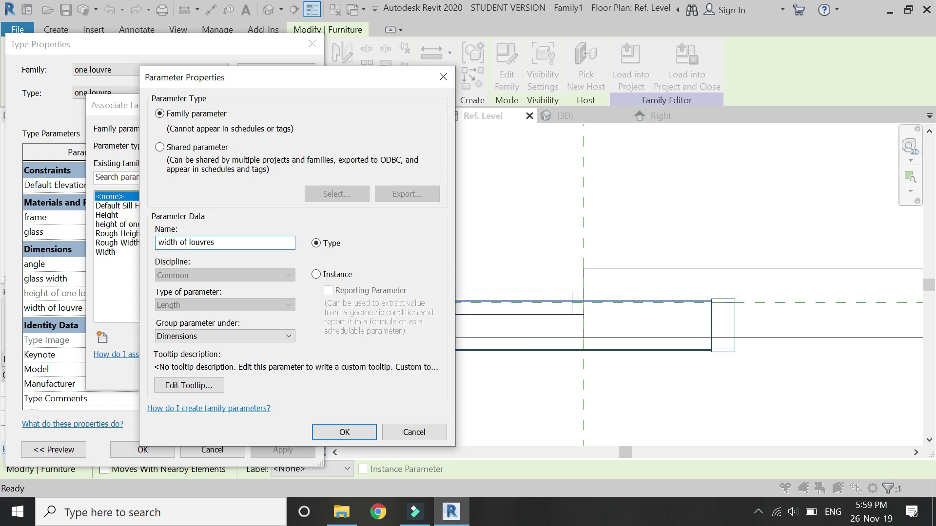
key("Return")
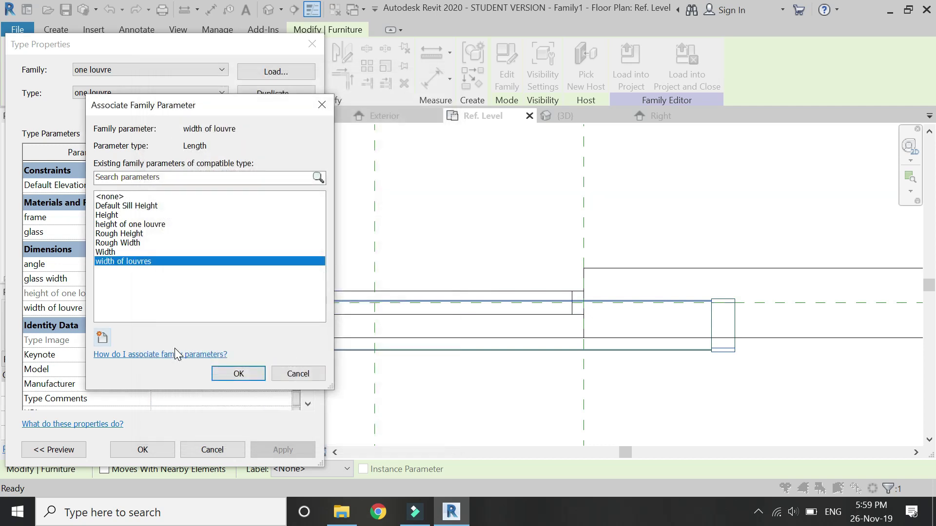
left_click(252, 373)
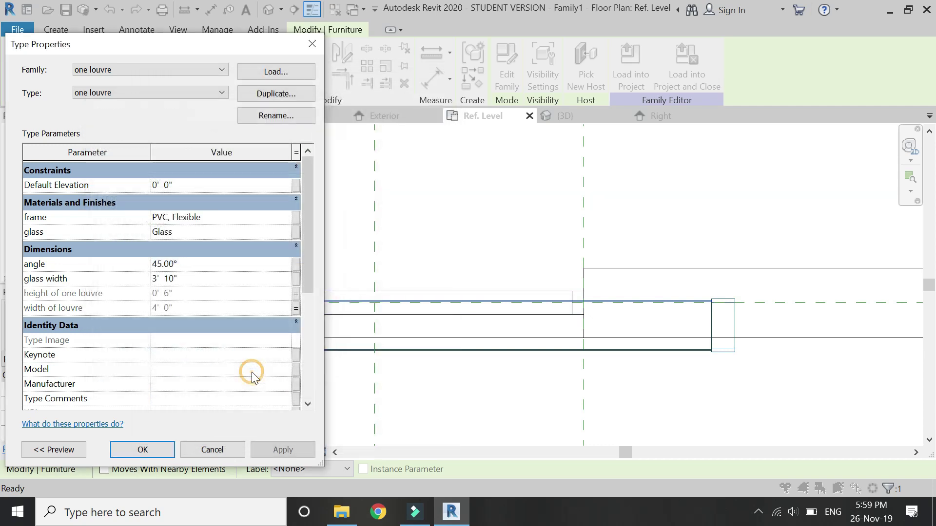
left_click(150, 448)
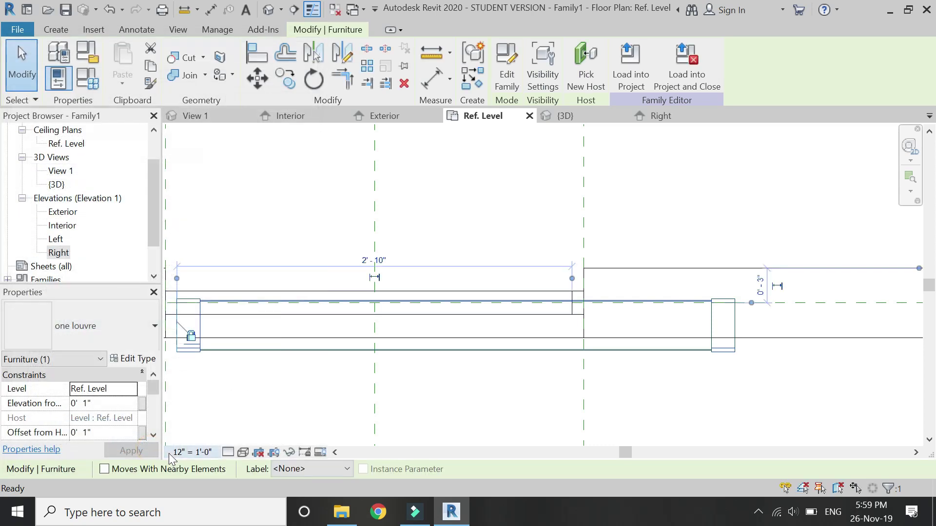
In the family types, give "width of louvres" the formula Width - 0' 2" and apply it
left_click(88, 70)
left_click_drag(241, 138, 163, 155)
left_click_drag(249, 140, 329, 145)
left_click(92, 267)
left_click(92, 266)
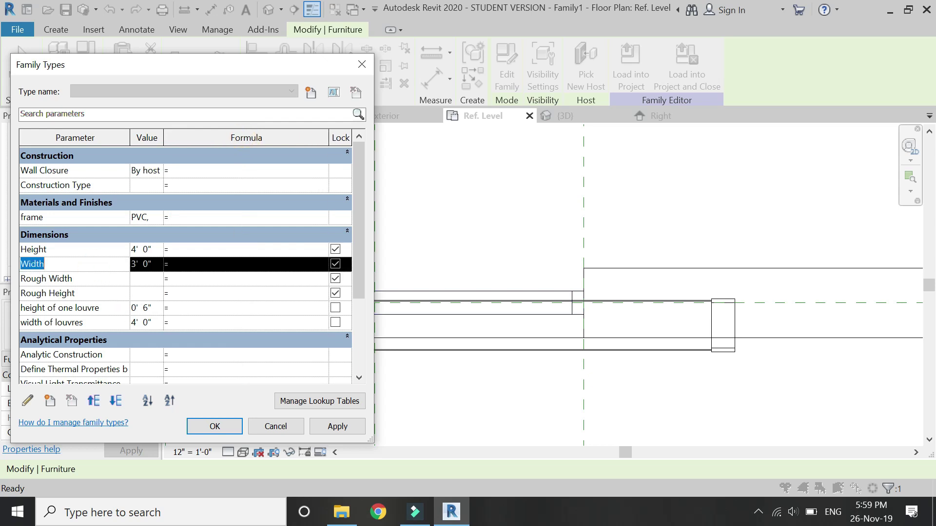
left_click(180, 322)
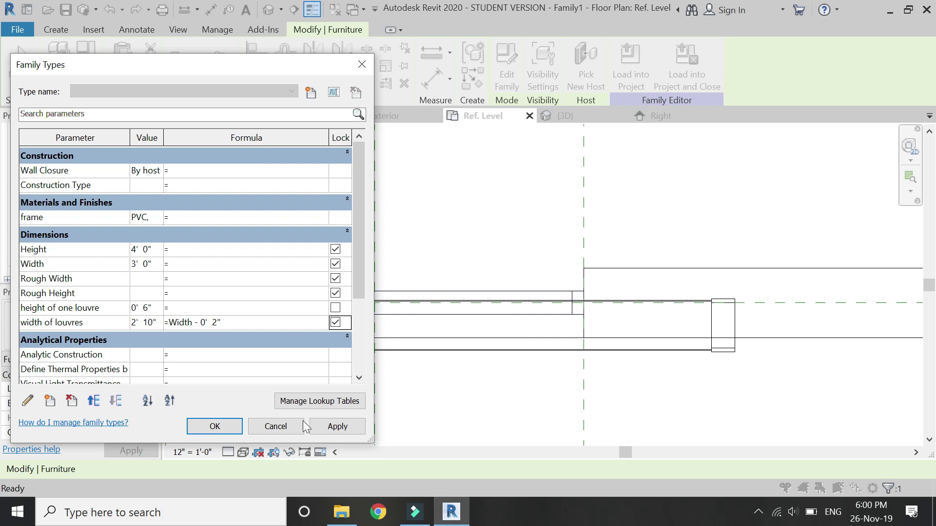
left_click(337, 426)
left_click(215, 427)
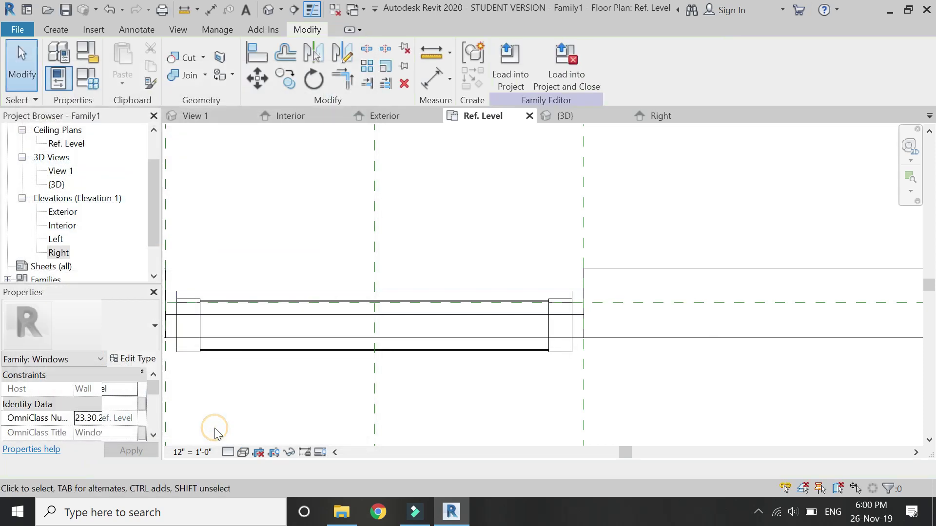
In the Right elevation, array the louvre as 2 grouped items, placing the last with its upper corner at the frame head's underside on the wall's centre plane
left_click(666, 115)
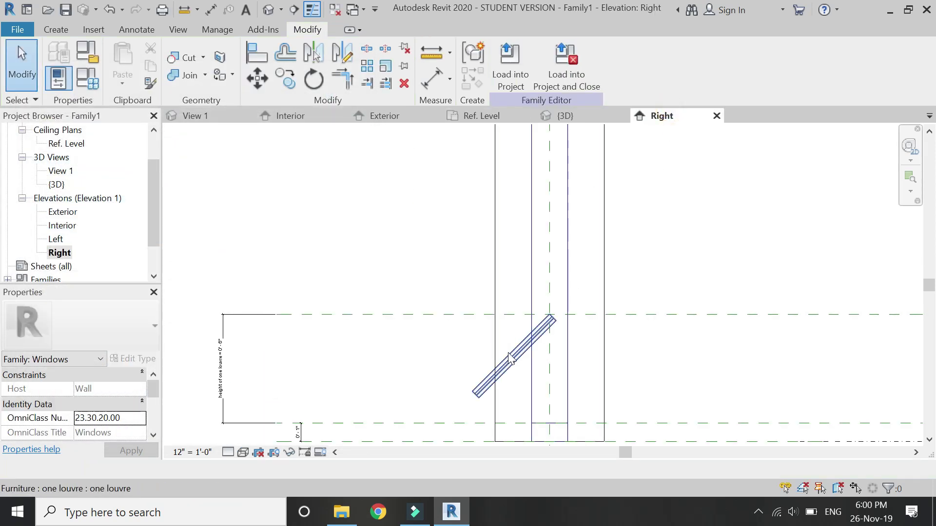
left_click(510, 359)
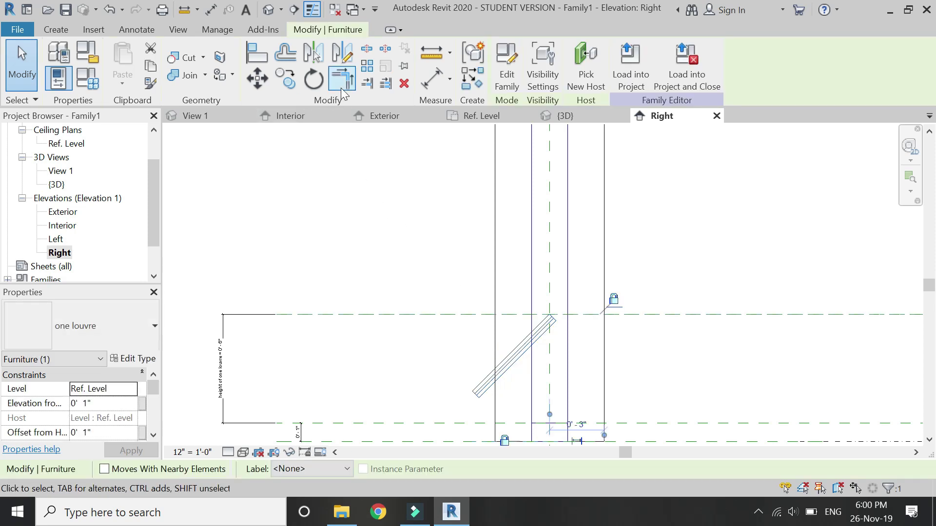
left_click(367, 65)
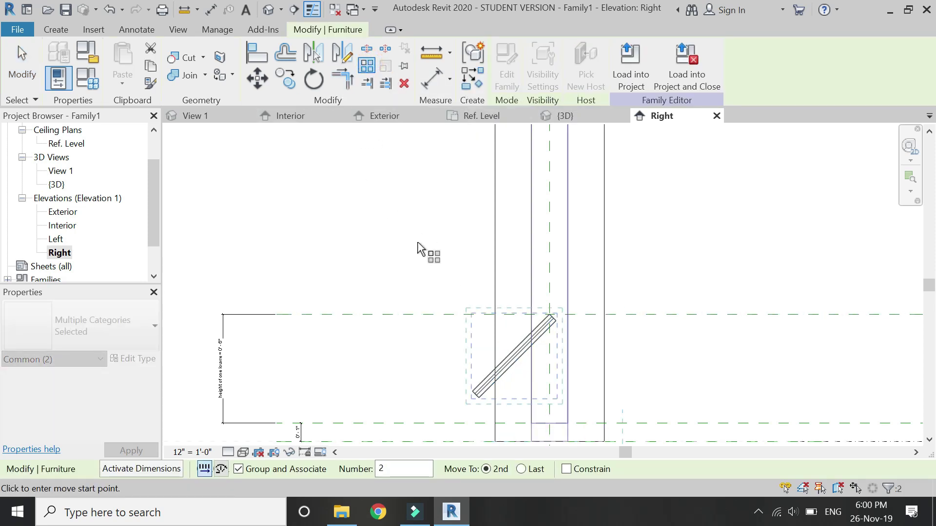
left_click(520, 469)
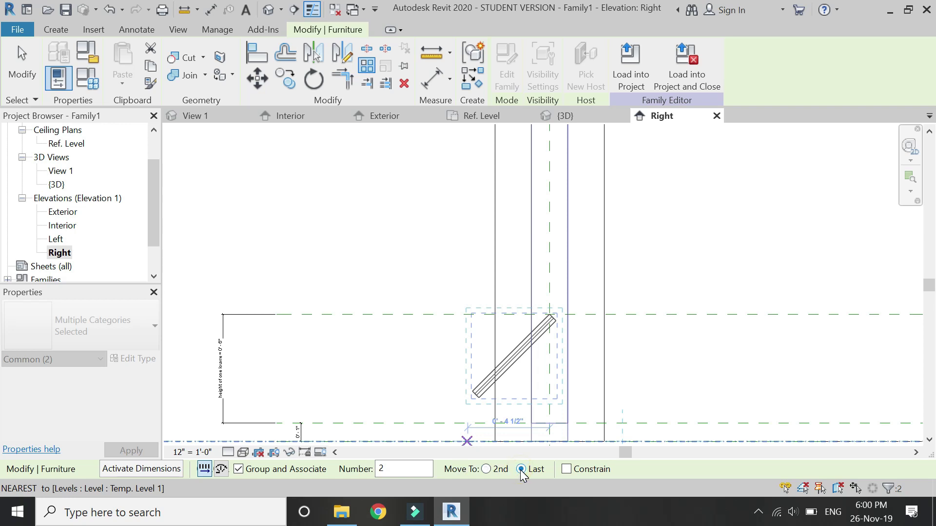
scroll(550, 319, "up", 3)
left_click(553, 321)
scroll(446, 419, "down", 5)
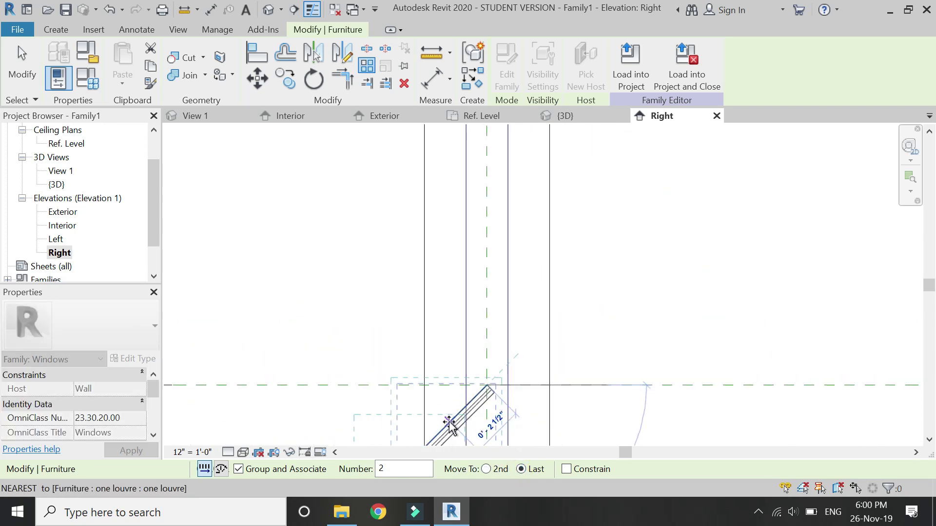
scroll(460, 184, "up", 5)
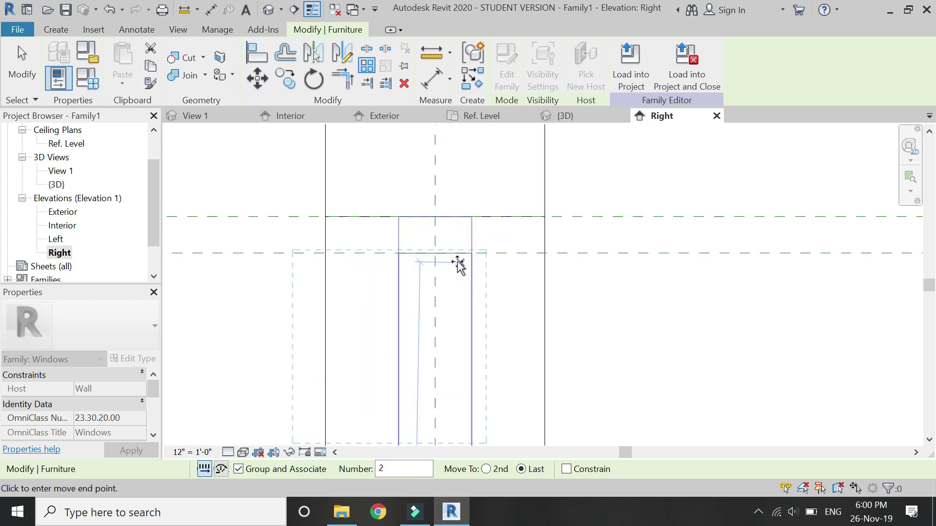
left_click(422, 250)
scroll(477, 229, "down", 2)
key("Return")
scroll(470, 216, "up", 2)
key("Escape")
scroll(420, 263, "up", 1)
Align the upper louvre's corner reference with the horizontal reference plane at the underside of the frame head
left_click(256, 52)
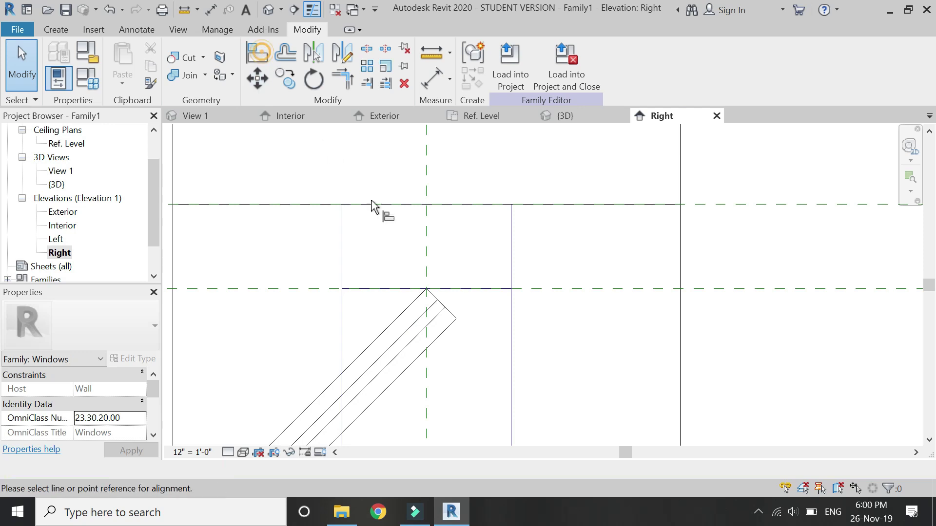
left_click(326, 292)
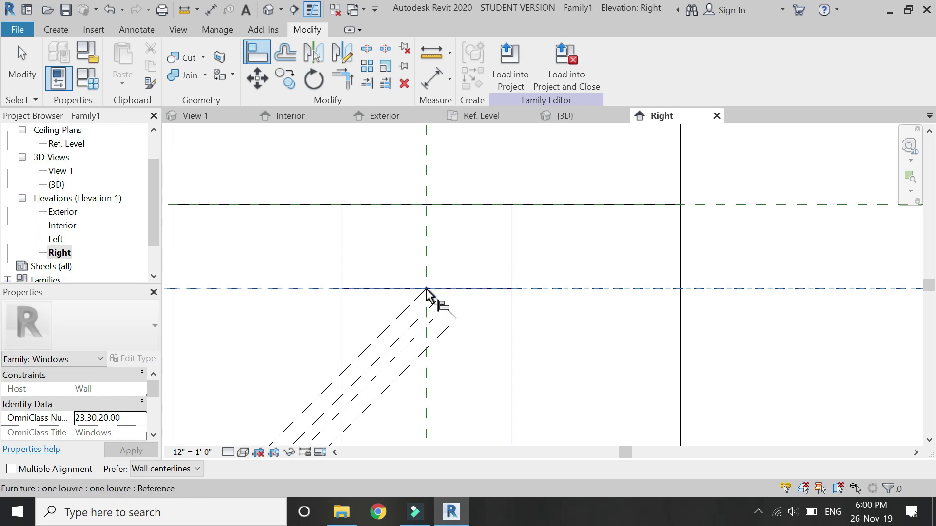
left_click(427, 290)
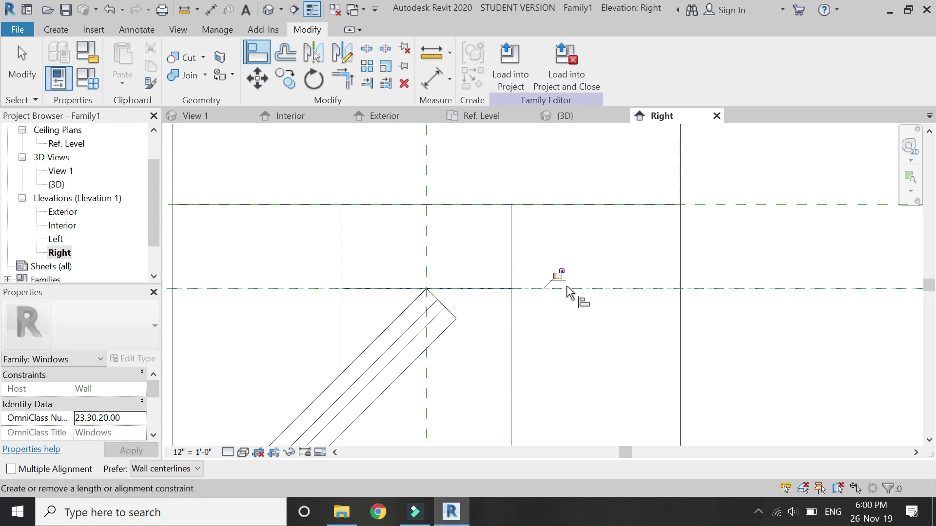
scroll(496, 186, "down", 3)
scroll(496, 187, "down", 4)
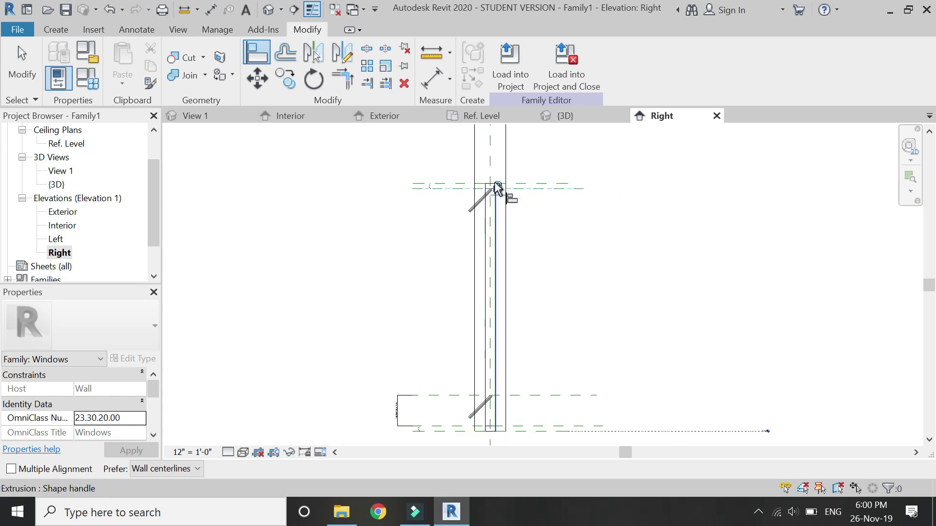
key("Escape")
Label the louvre array's item count with a new family type parameter named "no of louvres"
left_click(476, 216)
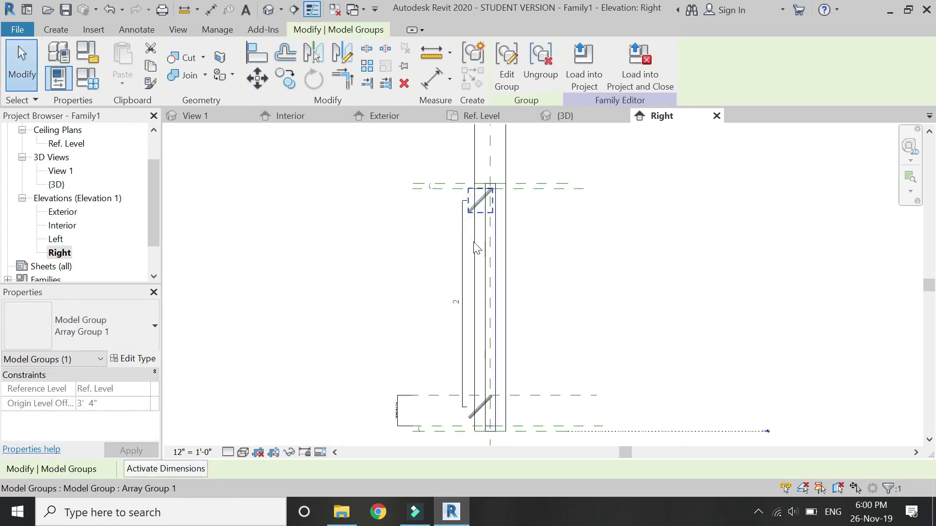
left_click(465, 270)
left_click(269, 469)
left_click(262, 496)
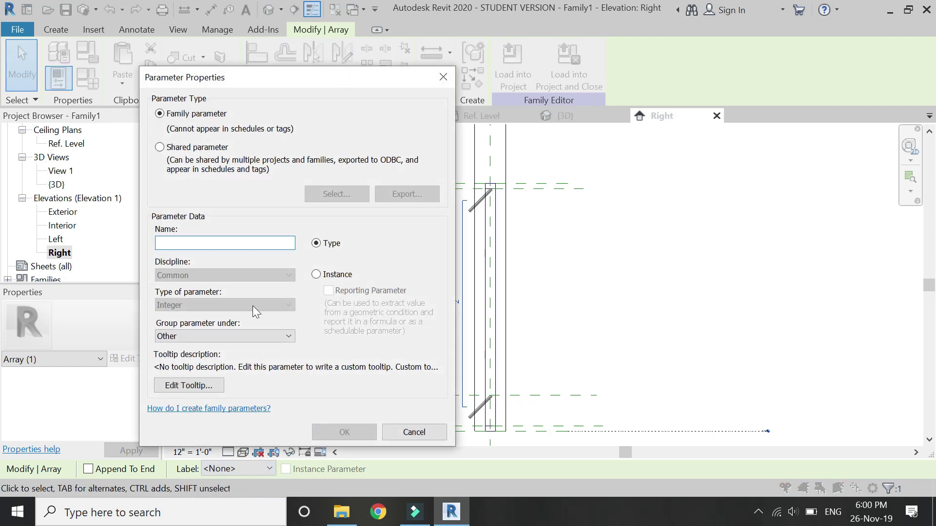
type("no of louvres")
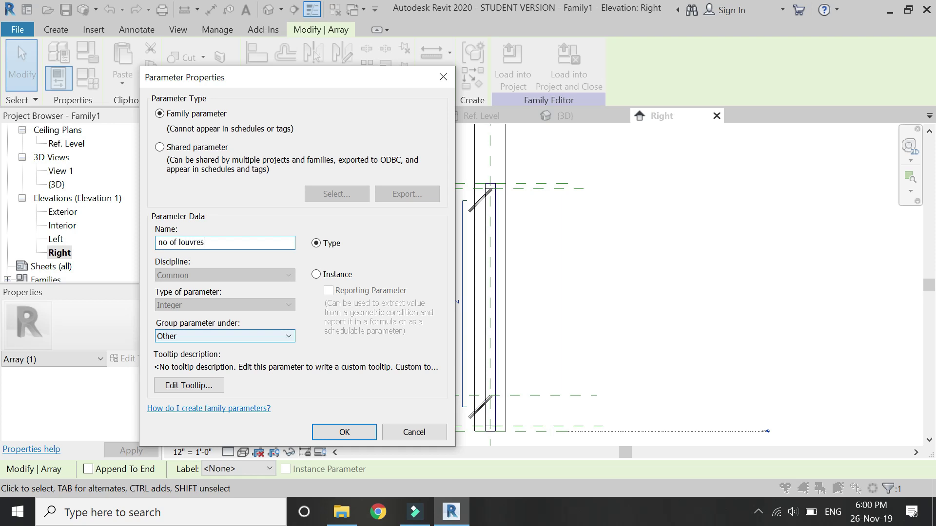
key("Return")
left_click(283, 335)
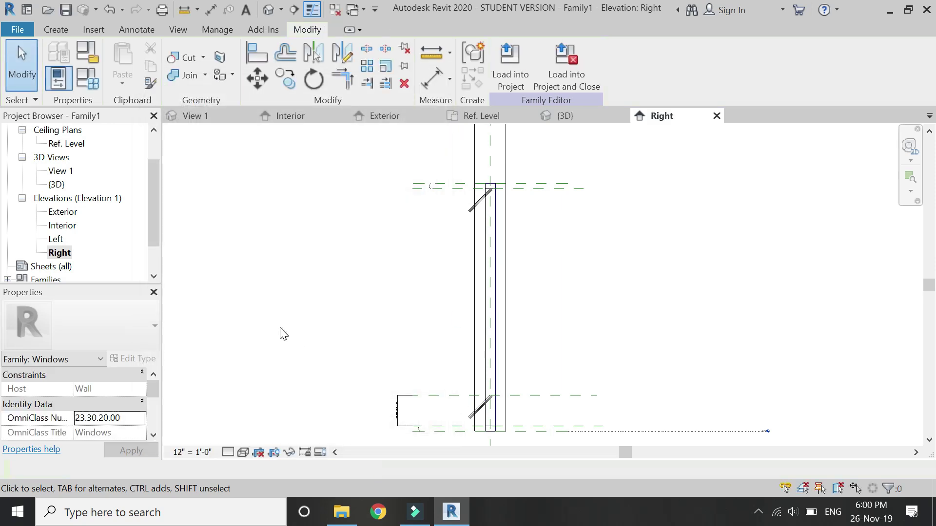
In the family types, give "no of louvres" the formula Height / height of one louvre and apply it
left_click(97, 86)
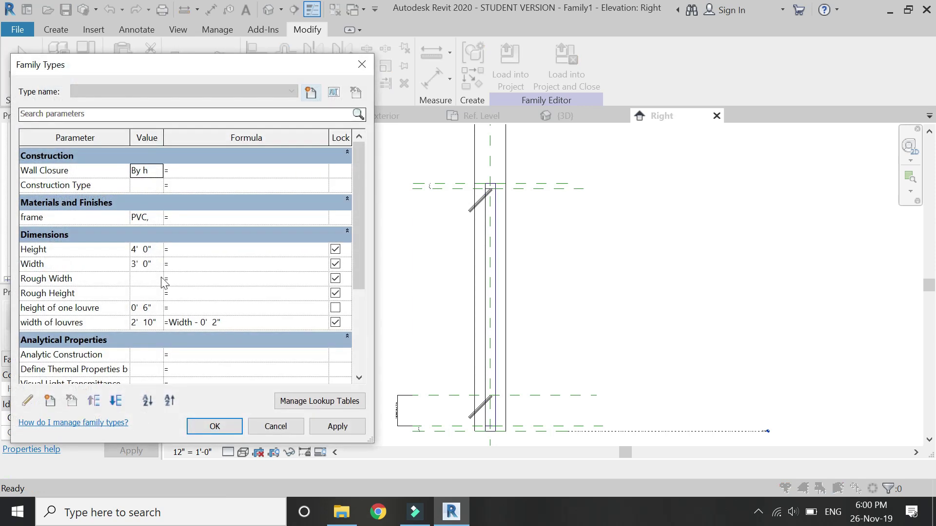
scroll(173, 327, "down", 1)
scroll(173, 325, "down", 3)
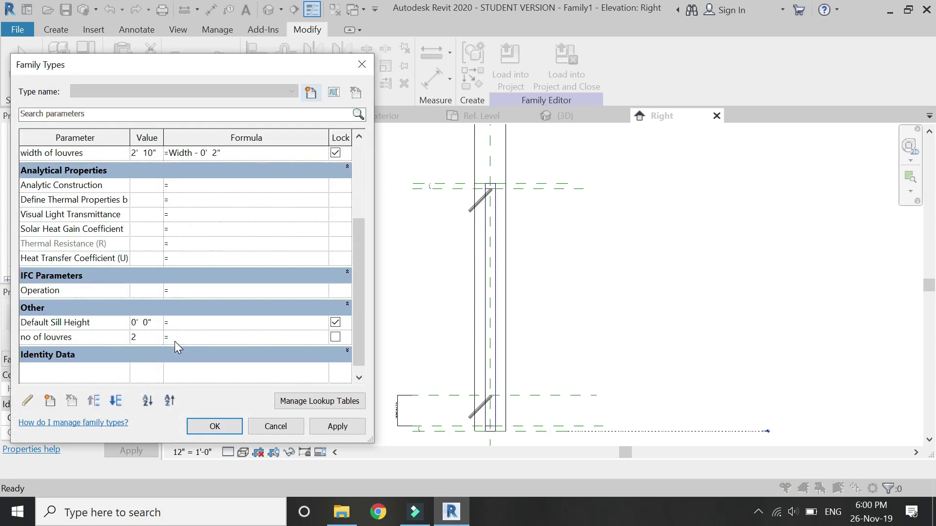
scroll(175, 341, "up", 2)
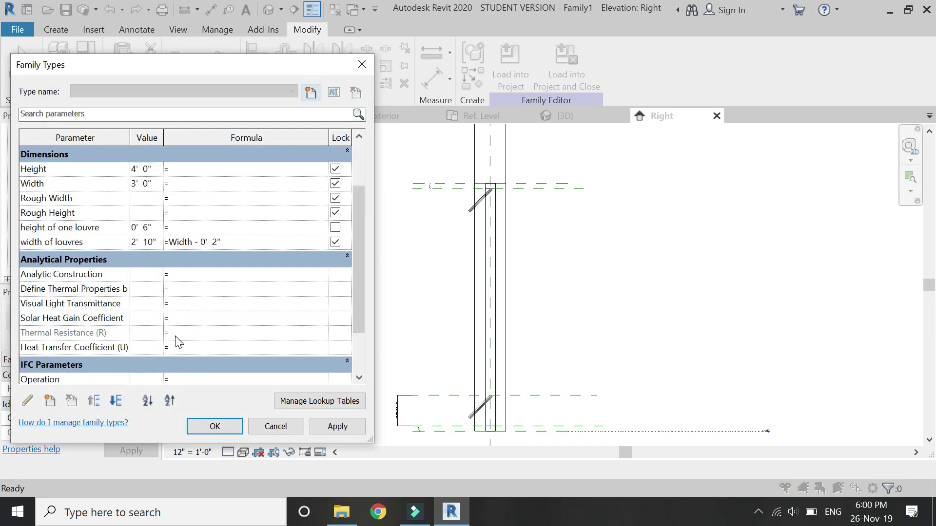
left_click(105, 227)
left_click(105, 228)
key("ctrl+c")
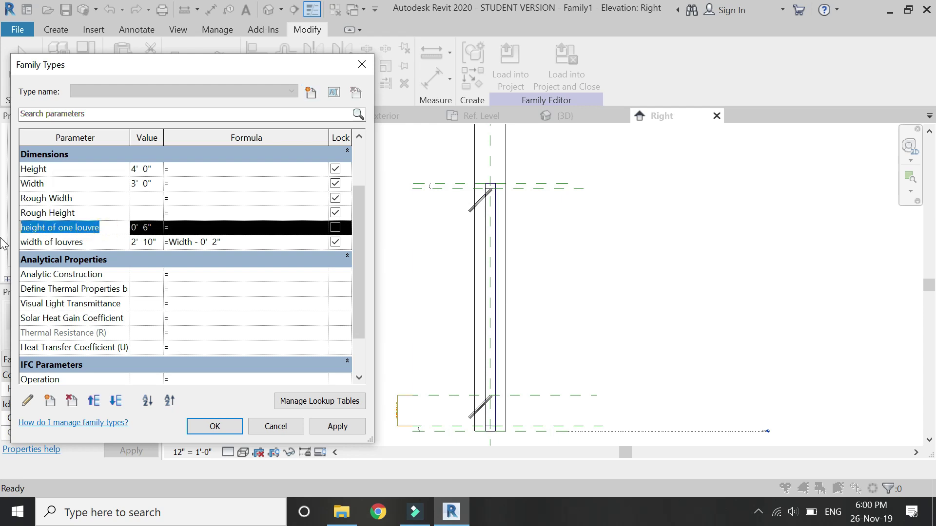
scroll(195, 338, "down", 2)
left_click(191, 335)
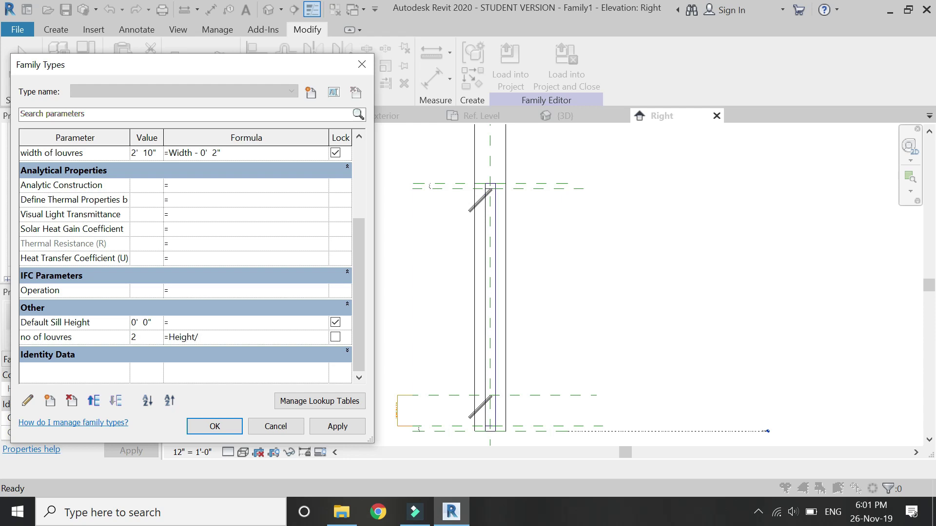
type("Height/")
key("ctrl+v")
left_click(329, 423)
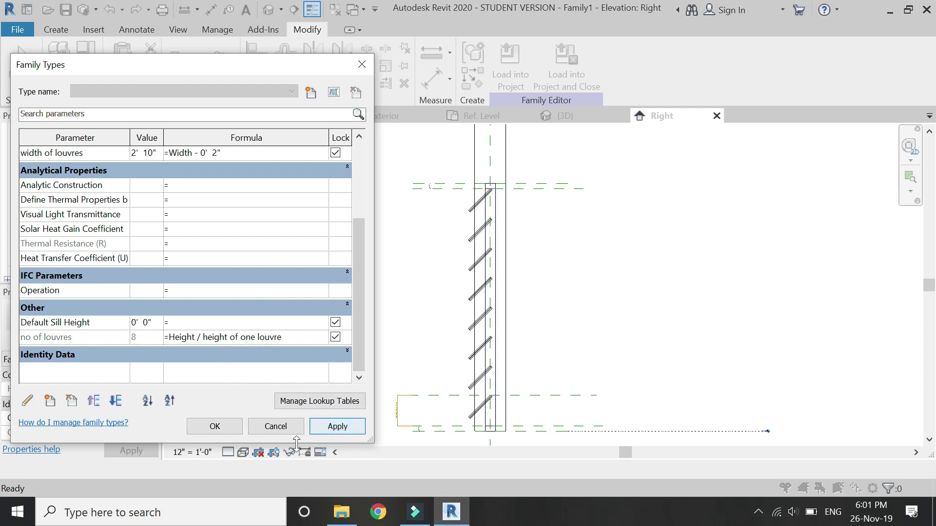
left_click(232, 427)
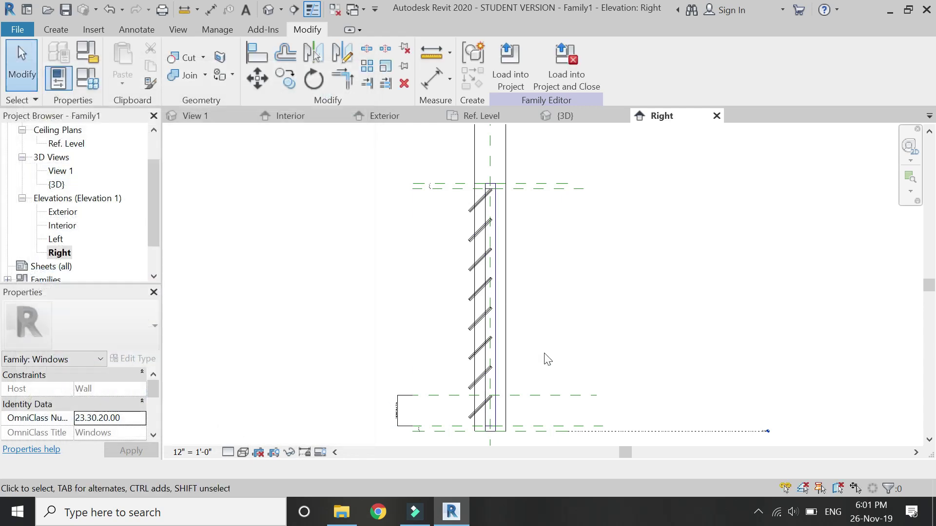
Set the window family's Height to 5 feet and apply the change to flex the louvre array
scroll(450, 385, "up", 2)
left_click(87, 79)
left_click(147, 249)
double_click(146, 250)
type("5")
key("Tab")
left_click(346, 429)
left_click(219, 428)
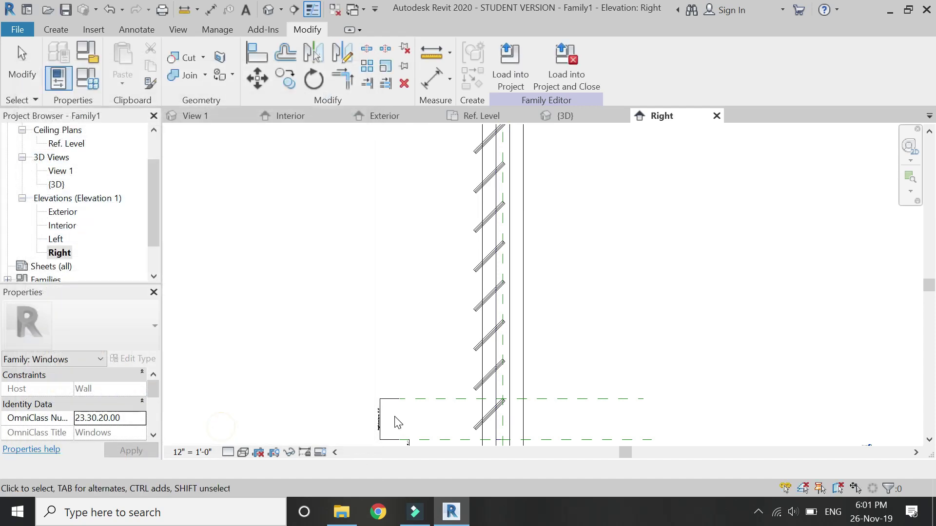
Switch to the 3D view and set the height of one louvre to 8 inches in the family types, applying the change
scroll(399, 423, "down", 2)
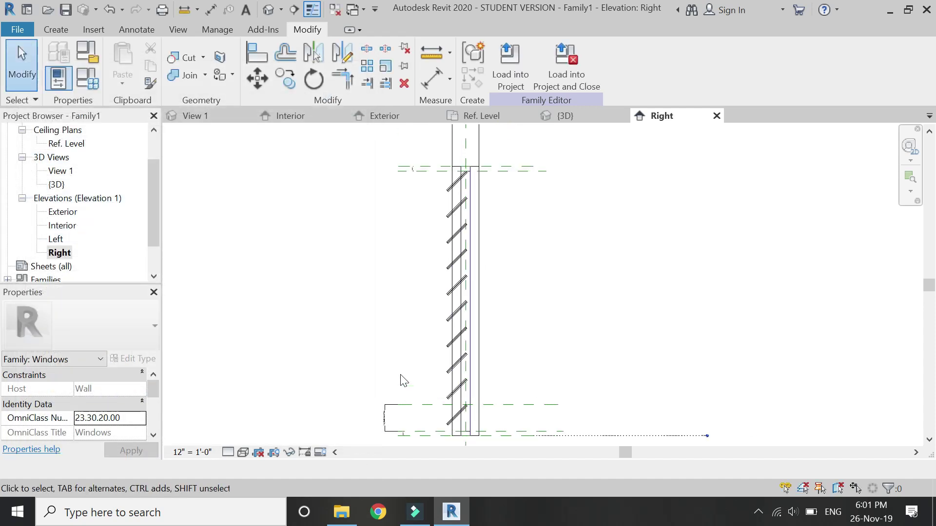
left_click(605, 111)
scroll(501, 171, "down", 3)
scroll(501, 176, "up", 2)
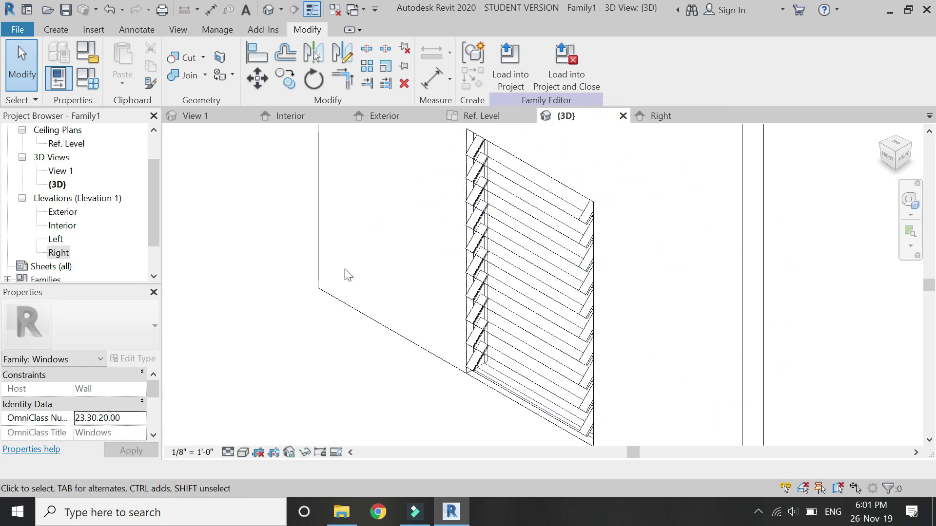
left_click(544, 240)
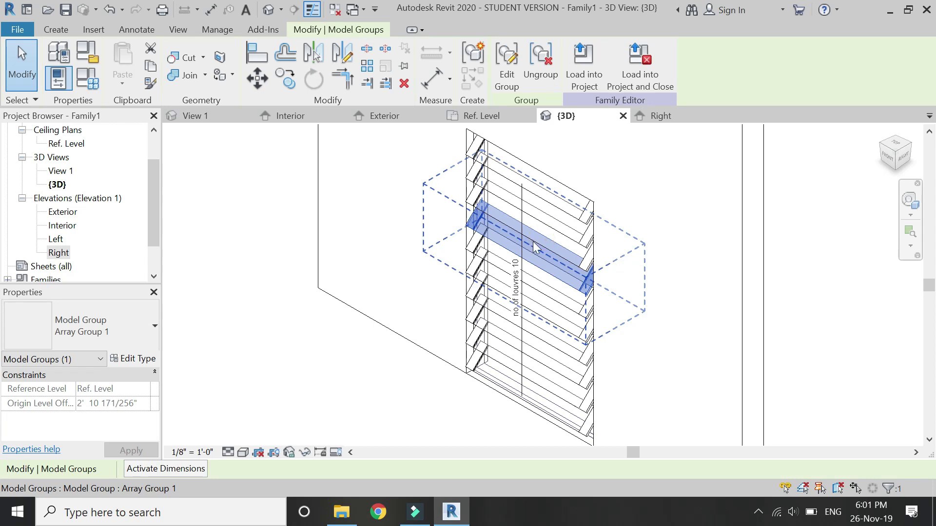
left_click(87, 78)
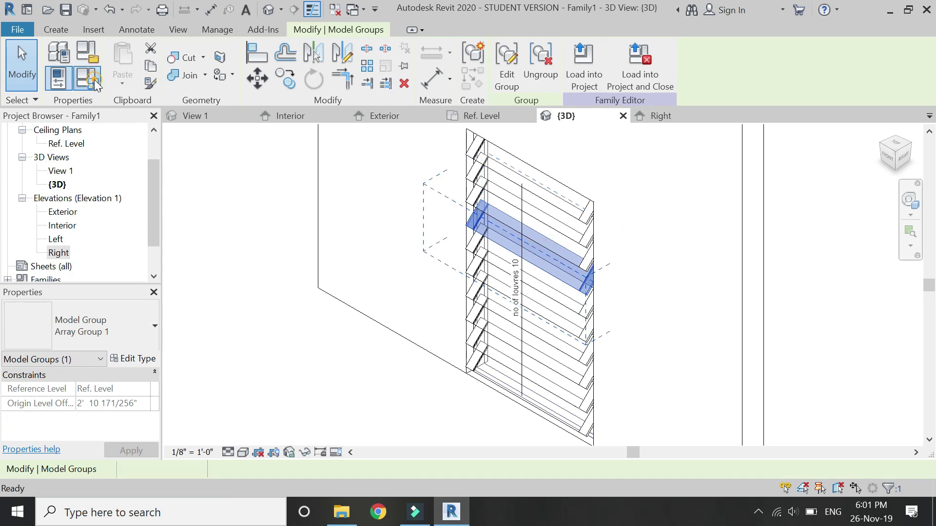
scroll(235, 292, "down", 4)
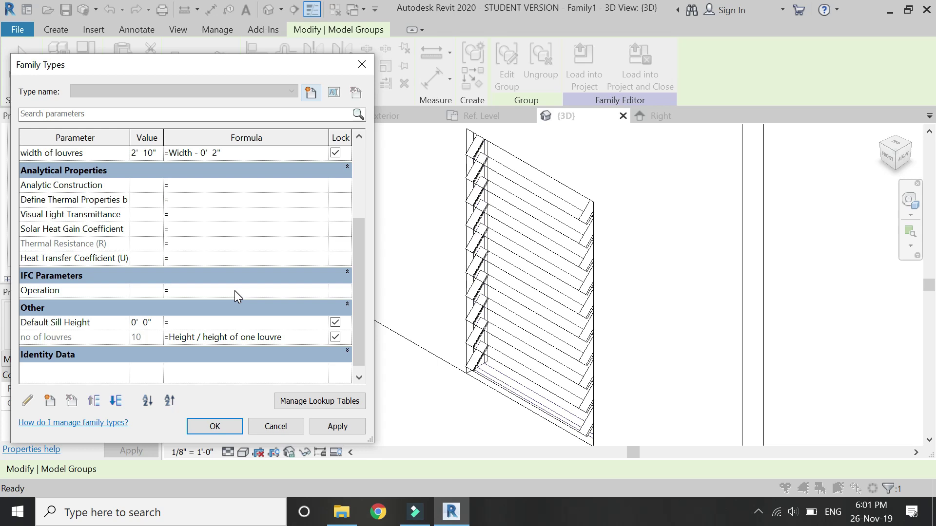
scroll(188, 275, "up", 3)
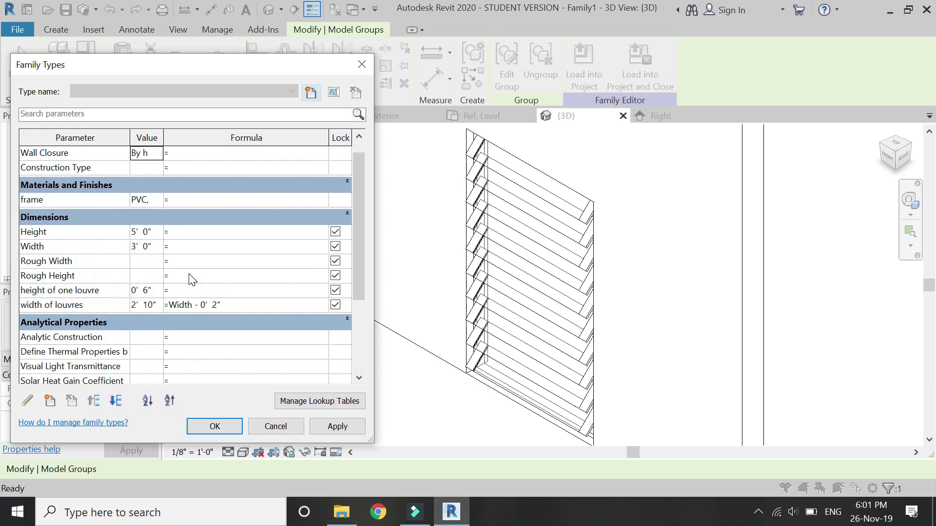
left_click(156, 291)
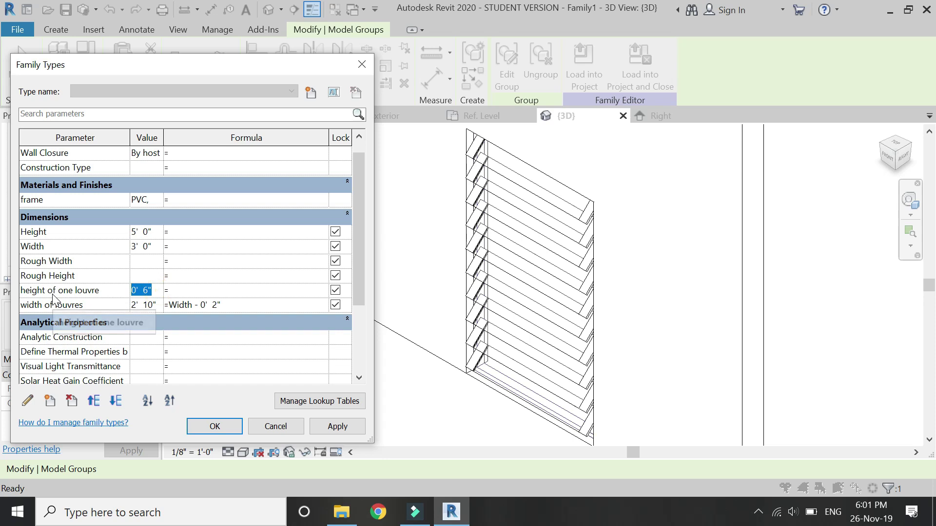
type("8")
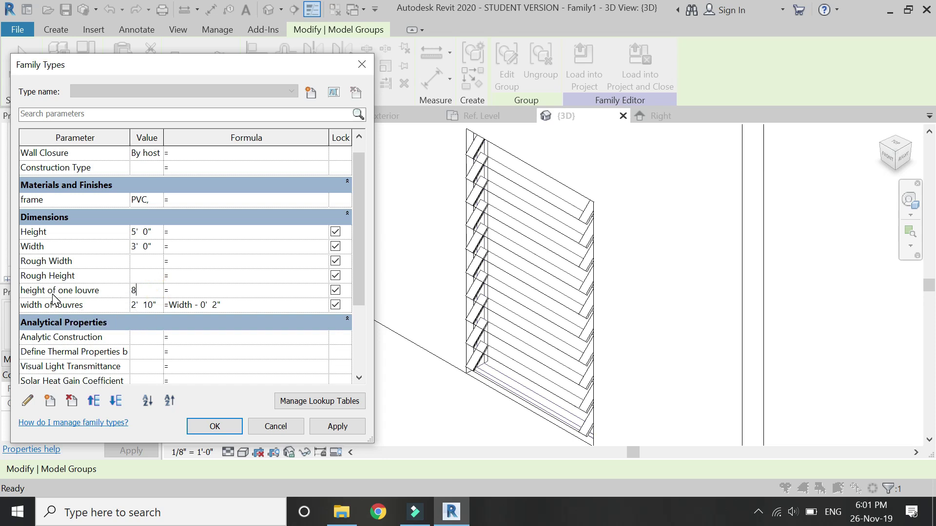
type("\"")
key("Tab")
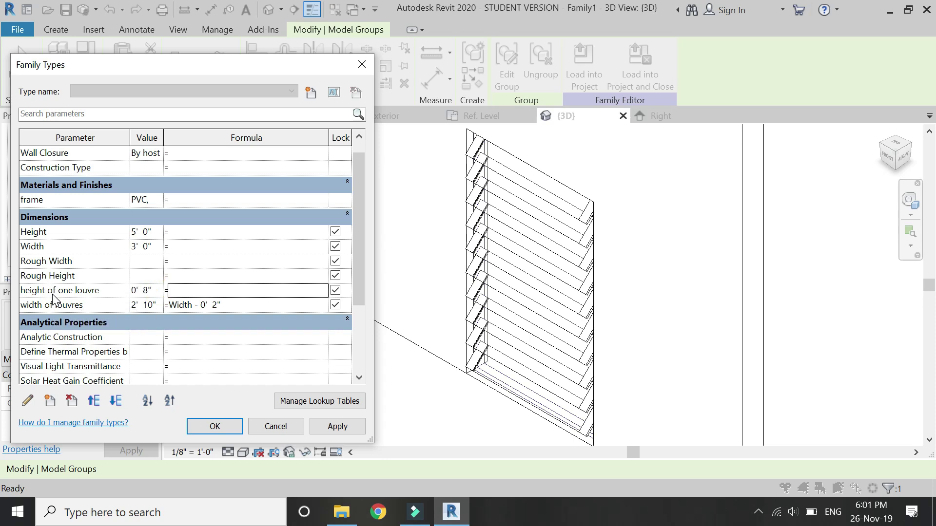
left_click(341, 425)
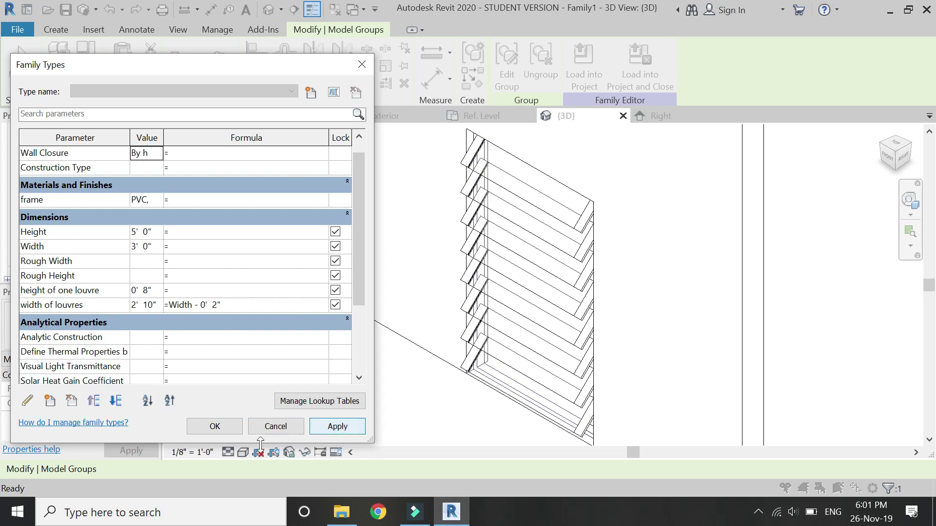
left_click(225, 428)
In the Right elevation, open the topmost louvre's array group for editing and select the nested louvre inside it
left_click(652, 116)
scroll(482, 207, "up", 4)
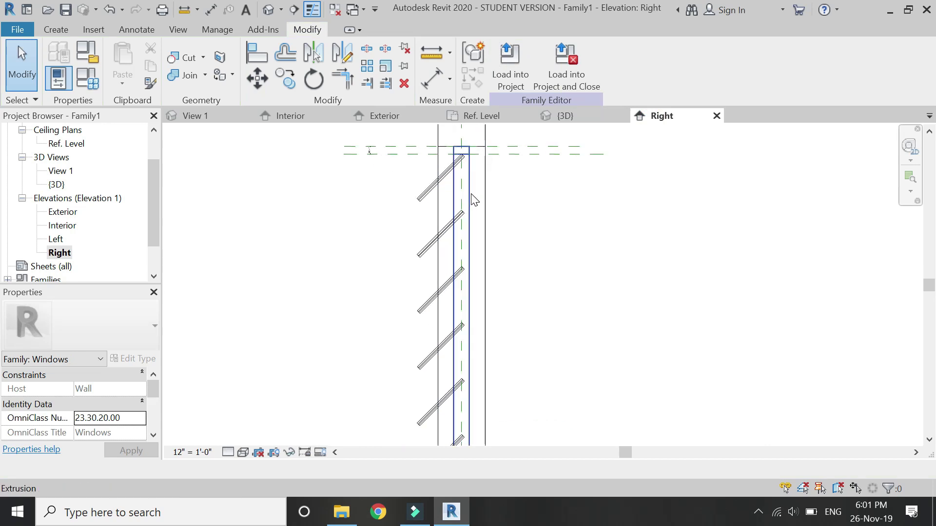
left_click(422, 196)
left_click(506, 63)
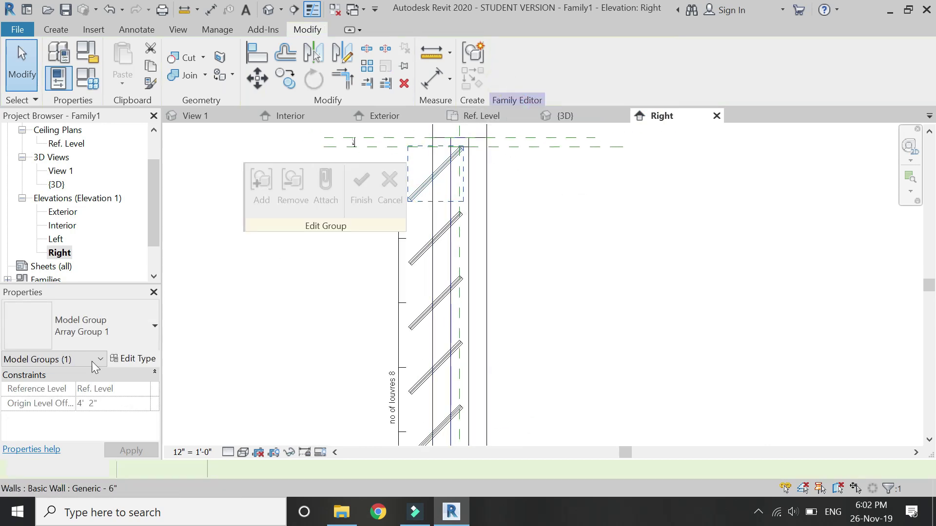
left_click(448, 161)
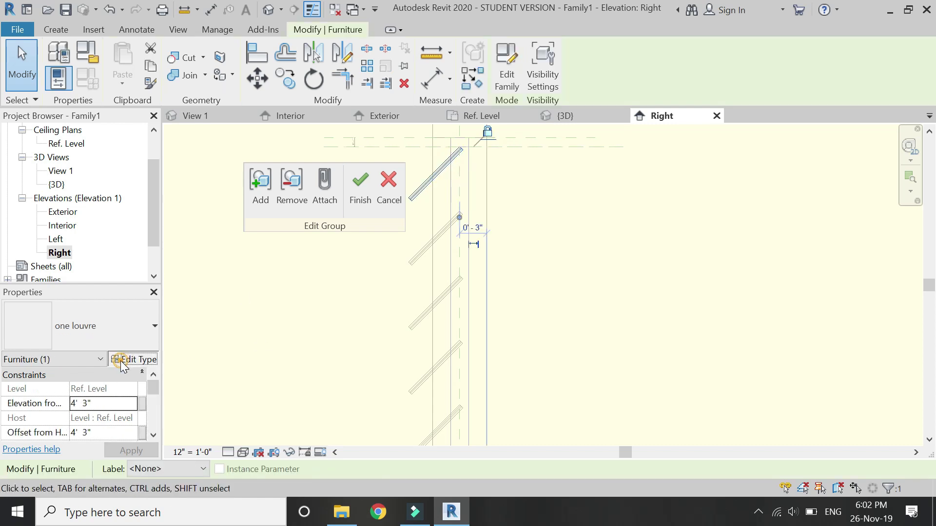
Associate the nested louvre's angle type property with a new family parameter named "angle" and finish editing the group
left_click(122, 361)
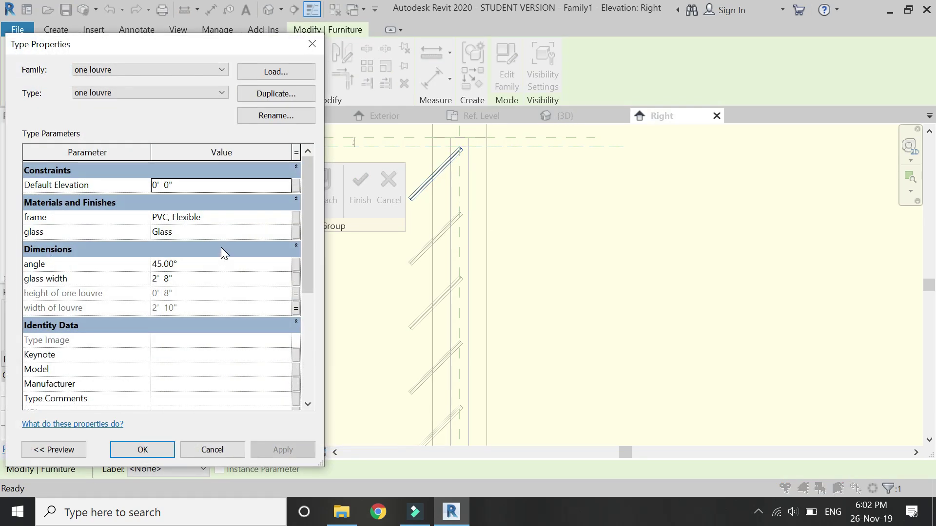
left_click(296, 264)
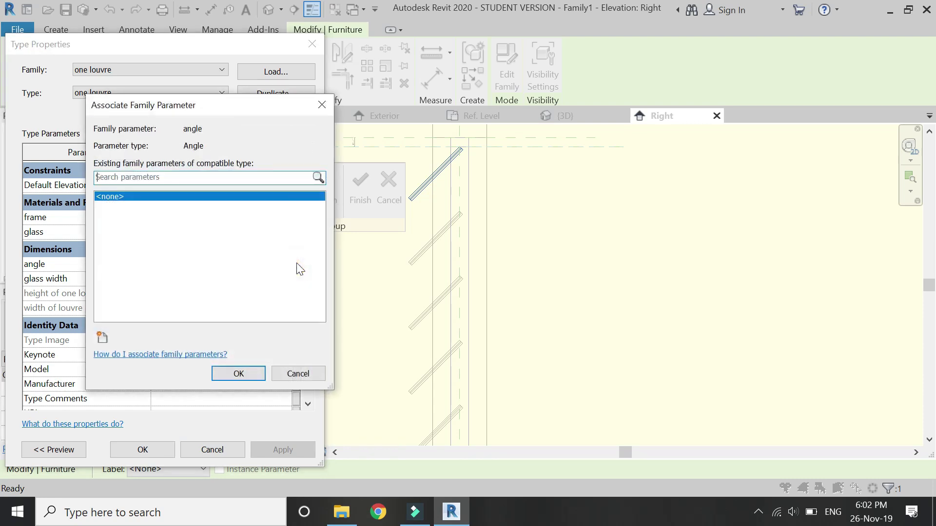
left_click(102, 337)
type("angle")
key("Return")
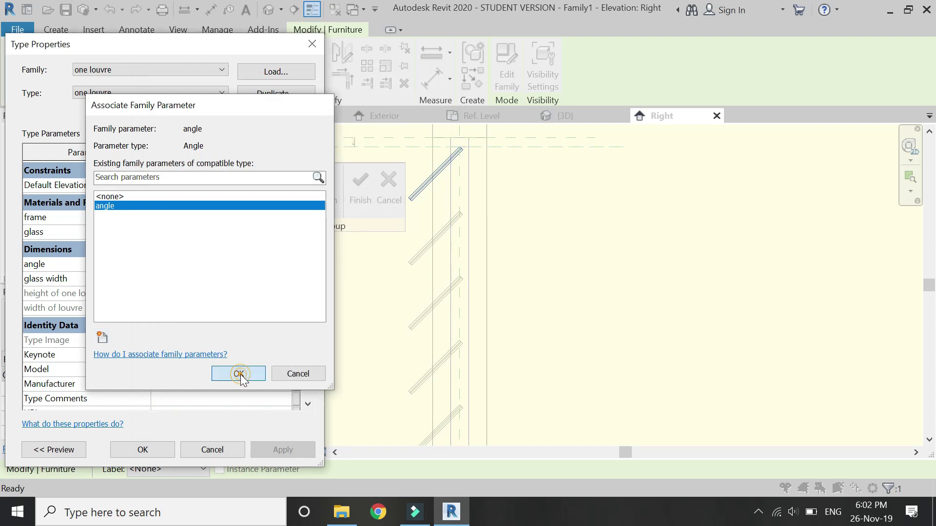
left_click(239, 374)
left_click(155, 449)
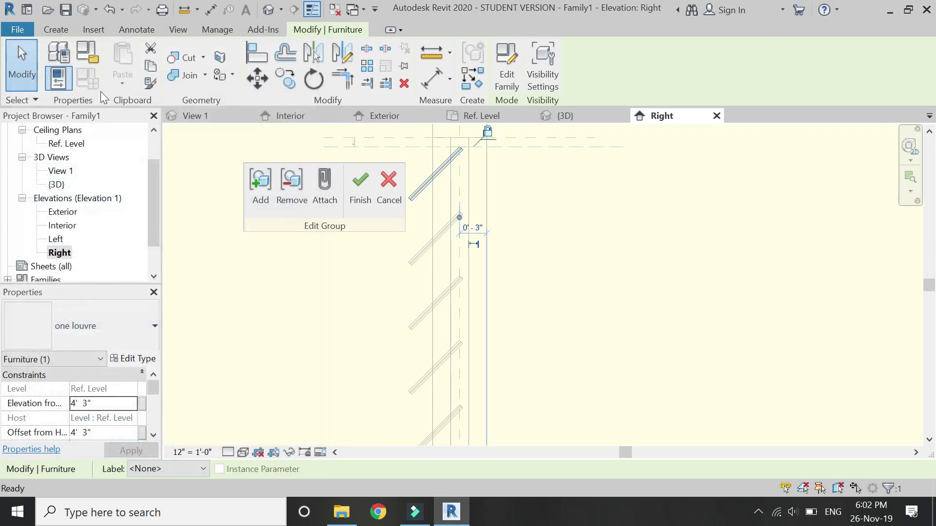
left_click(364, 199)
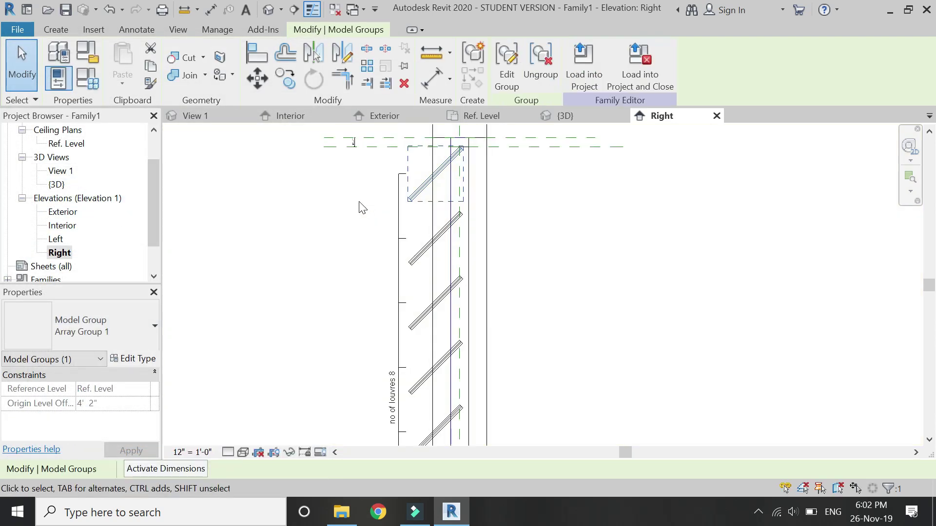
Set the angle parameter to 30 degrees in the family types and apply it to flex the louvres
left_click(359, 204)
left_click(87, 80)
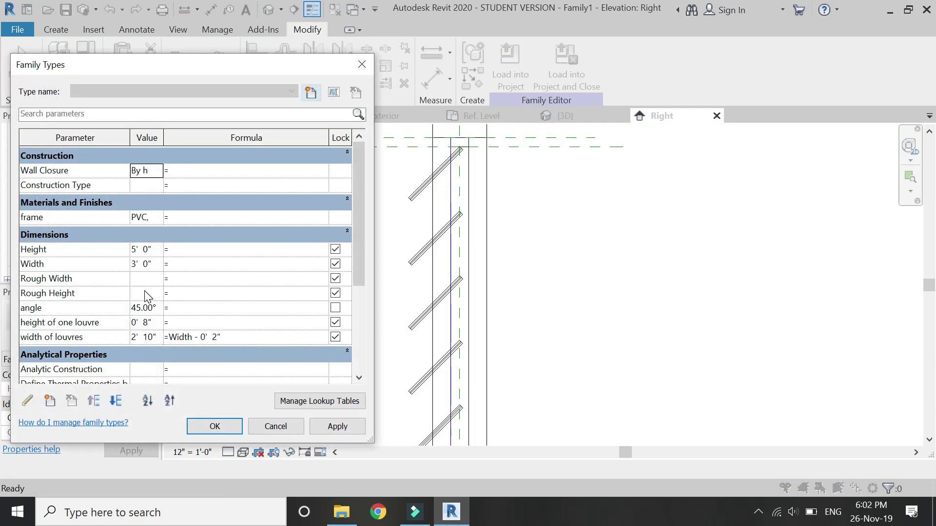
left_click(157, 308)
type("30")
key("Tab")
left_click(326, 427)
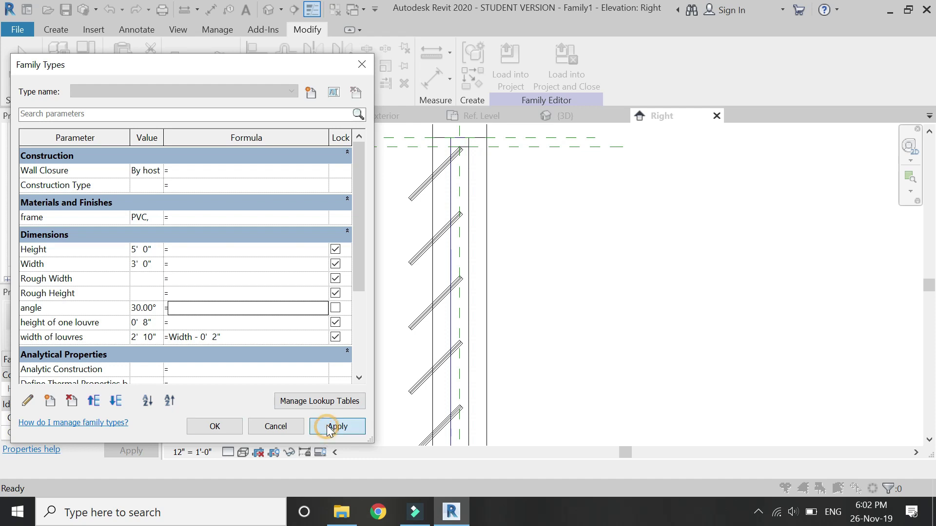
Flex the louvres by applying an angle of 0 degrees, followed by 90 degrees
left_click(152, 307)
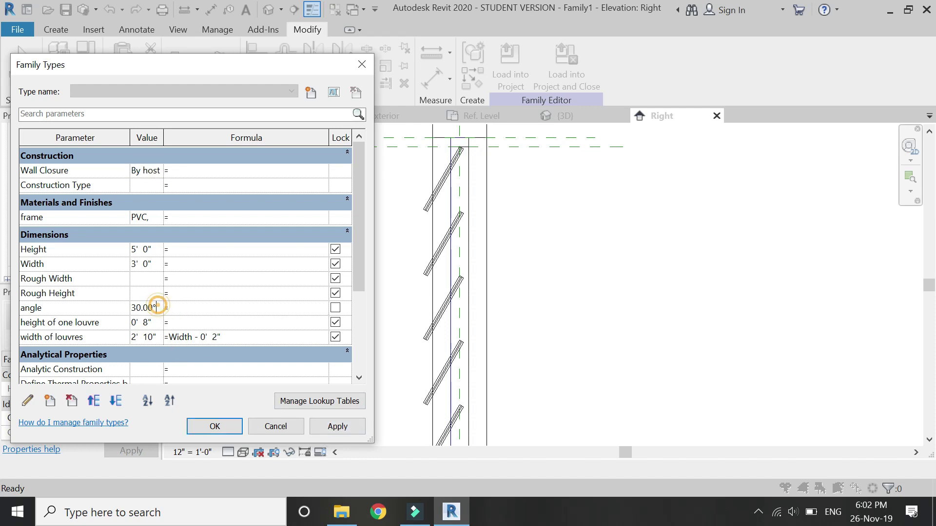
type("0")
key("Tab")
left_click(336, 434)
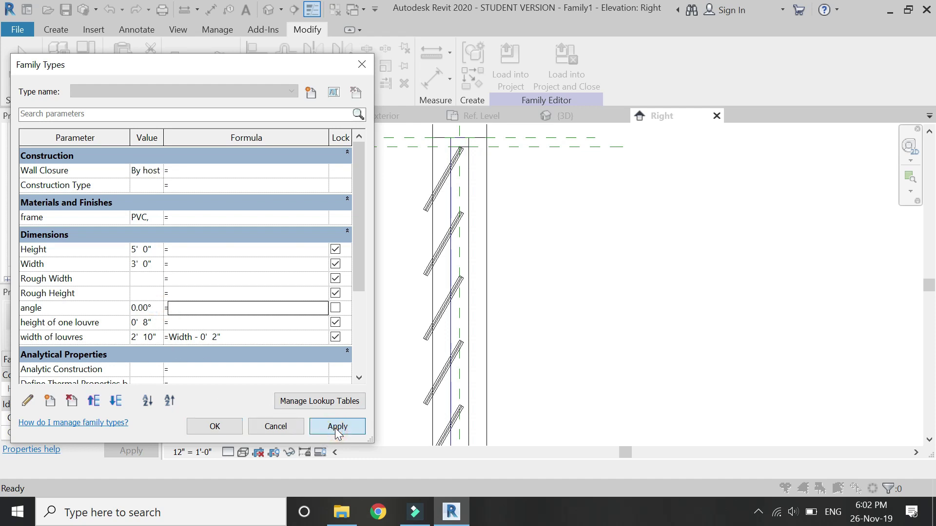
left_click(155, 307)
type("90")
key("Tab")
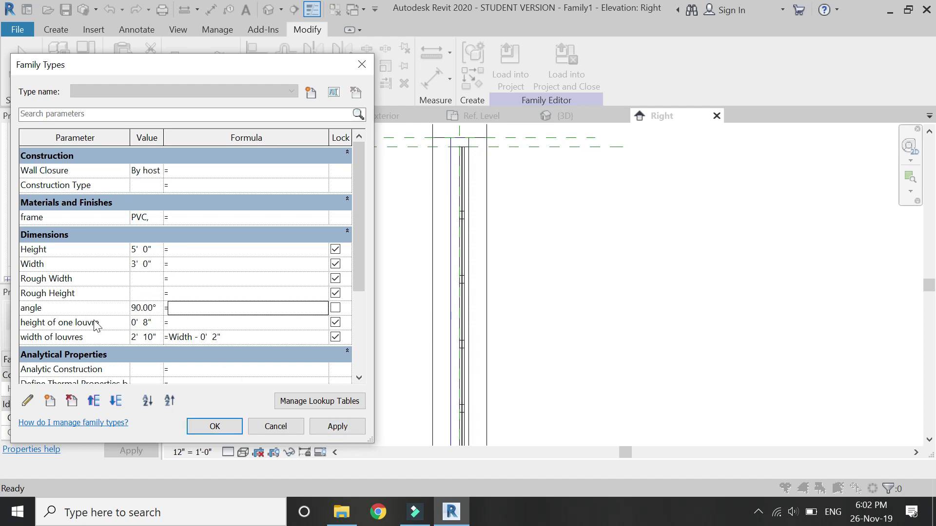
left_click(325, 426)
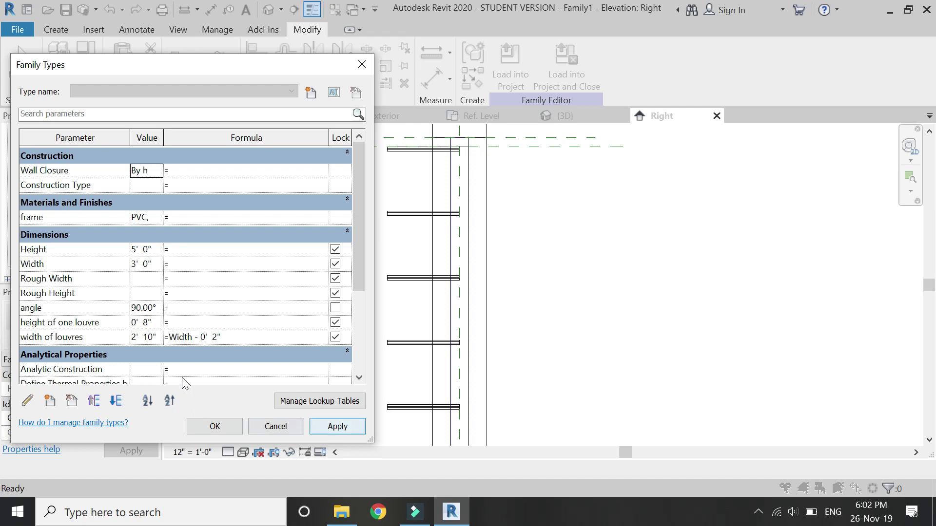
Set the louvre angle to 45 degrees, apply it and close the family types
left_click(155, 307)
type("4")
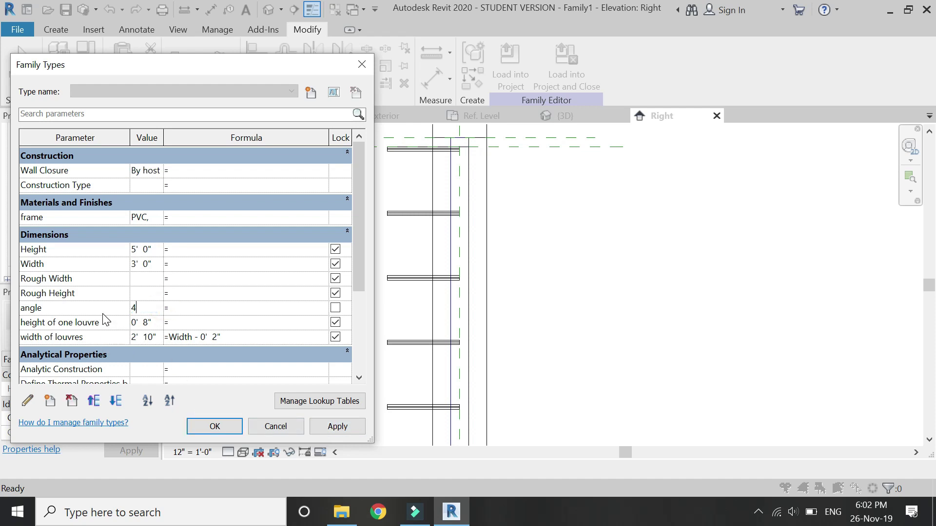
type("5")
key("Tab")
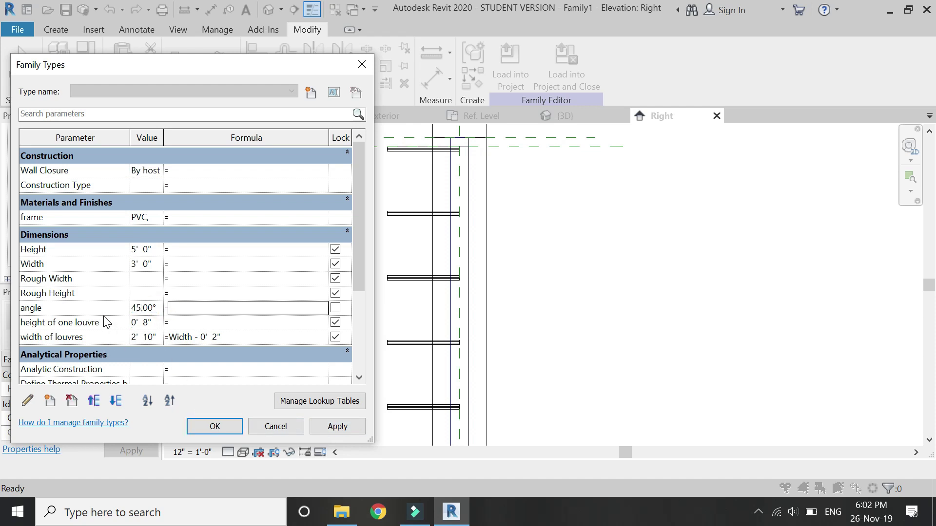
left_click(321, 428)
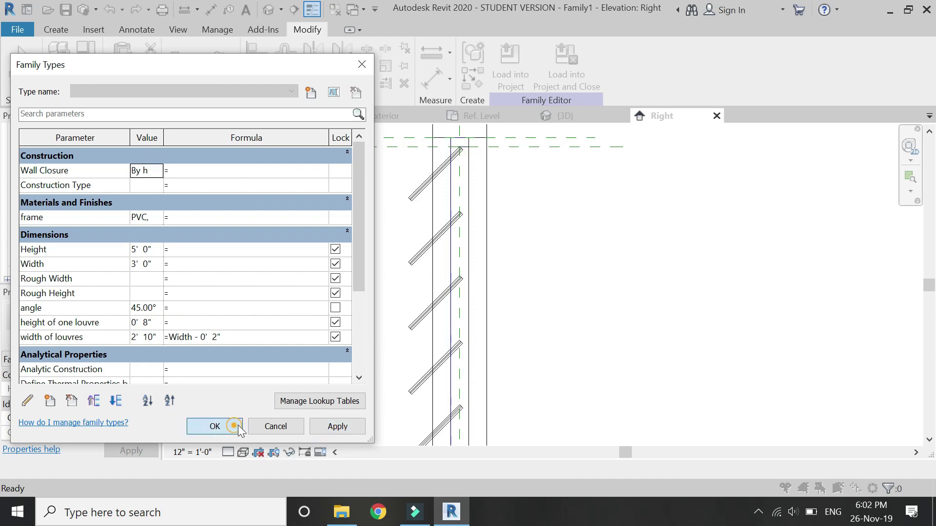
left_click(215, 426)
In the 3D view, set the window family's Default Sill Height to 2 feet and apply the change
left_click(566, 115)
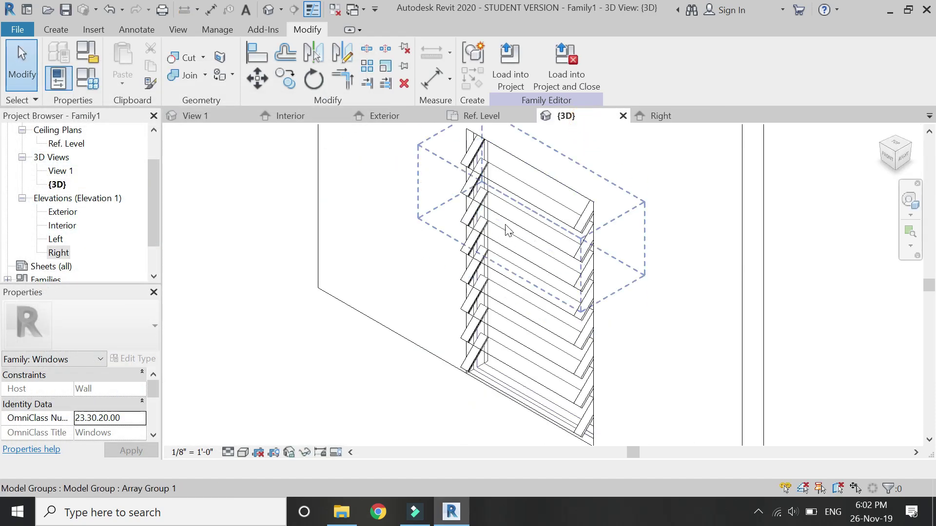
left_click(88, 80)
scroll(159, 347, "down", 4)
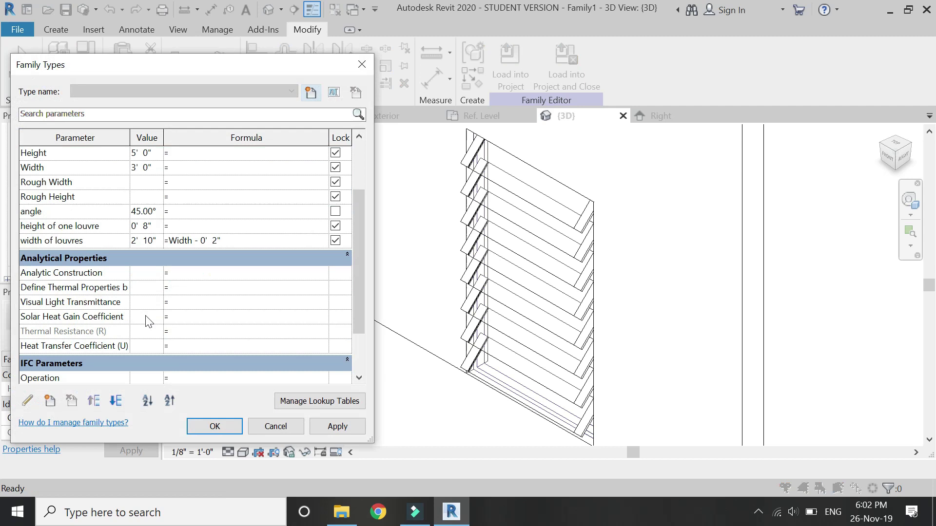
left_click(159, 323)
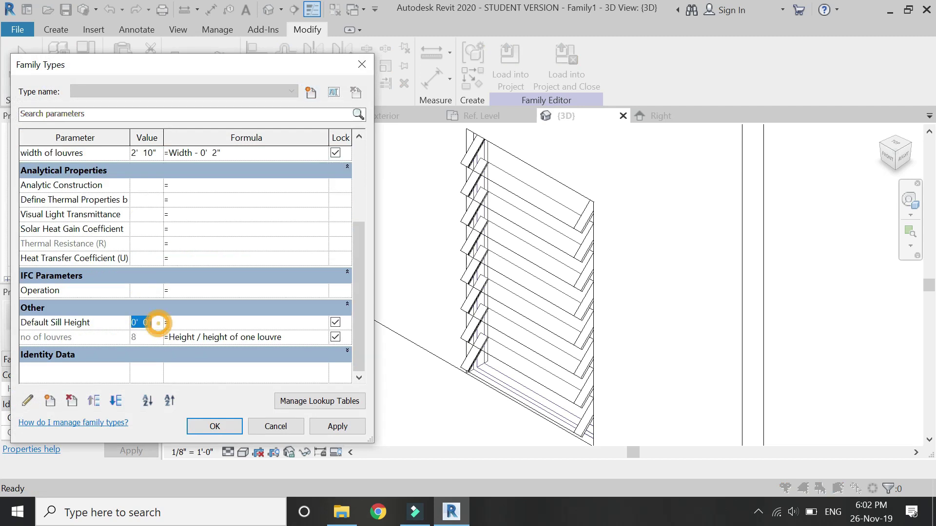
type("2")
key("Tab")
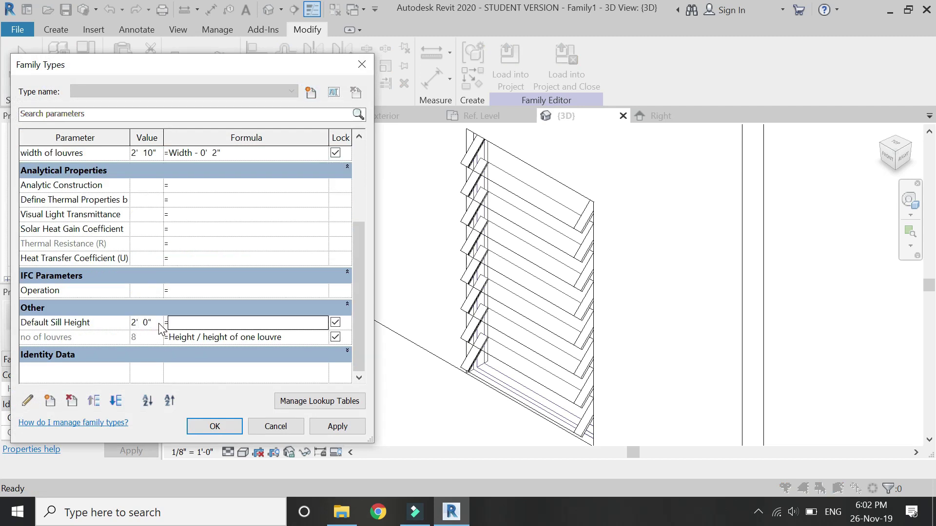
left_click(324, 425)
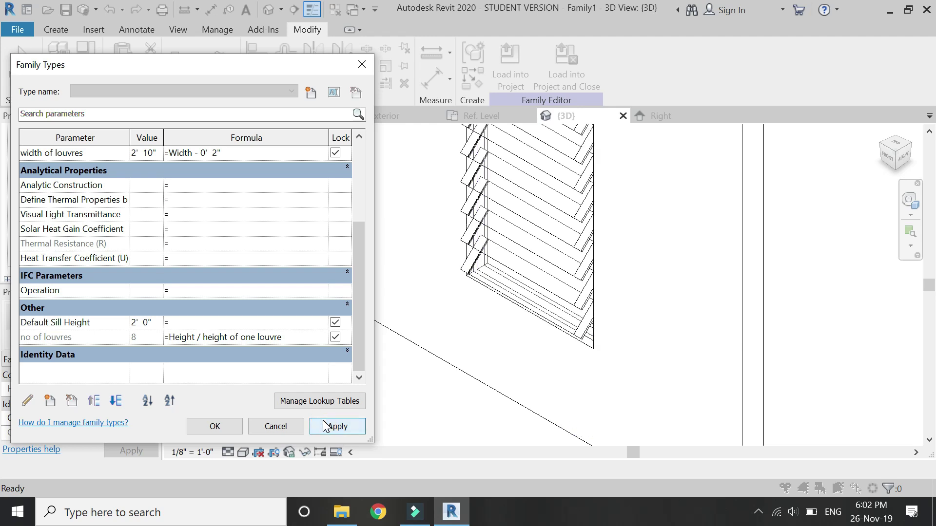
left_click(211, 428)
Flex the window family by setting Height to 10 feet, apply it and close the family types
scroll(361, 372, "down", 3)
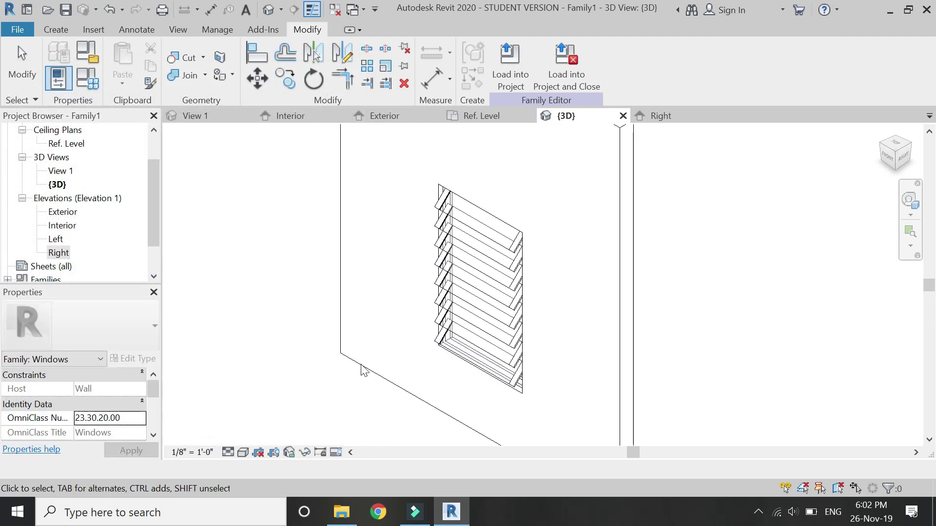
left_click(155, 250)
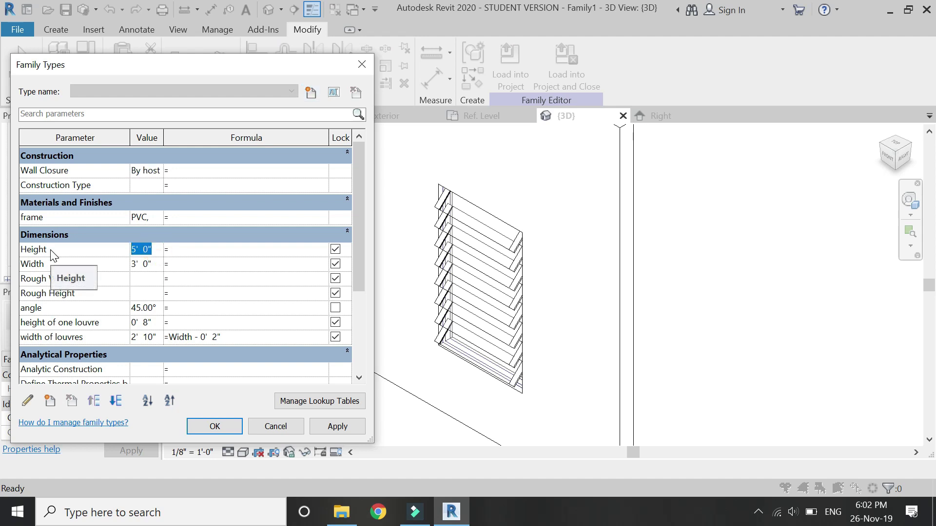
type("10")
key("Tab")
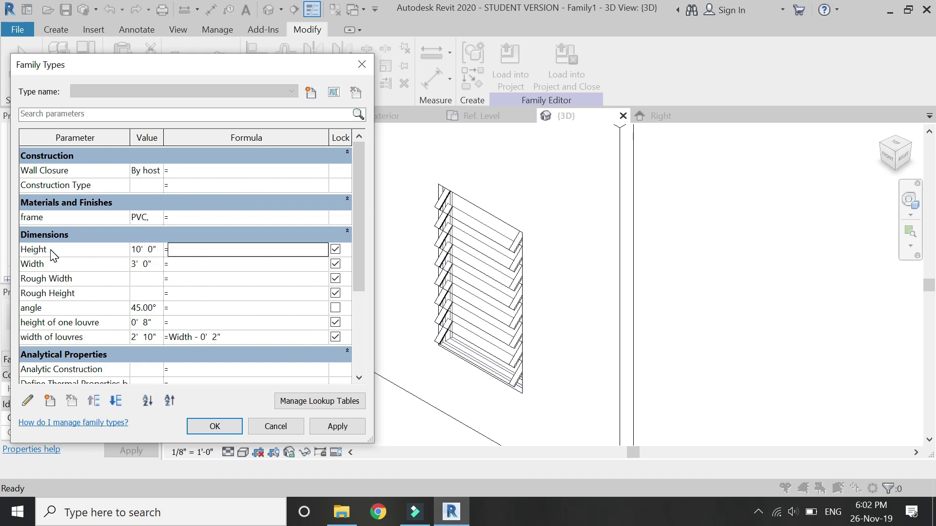
left_click(332, 426)
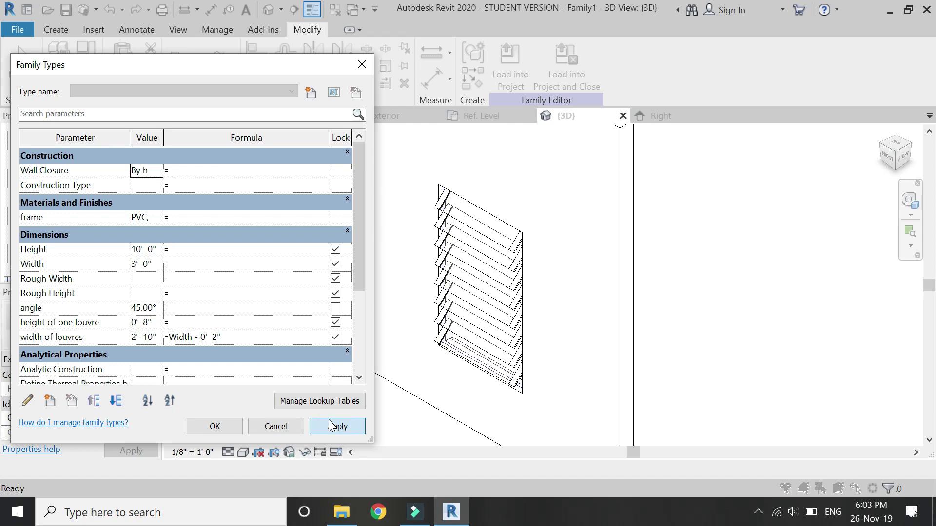
left_click(229, 427)
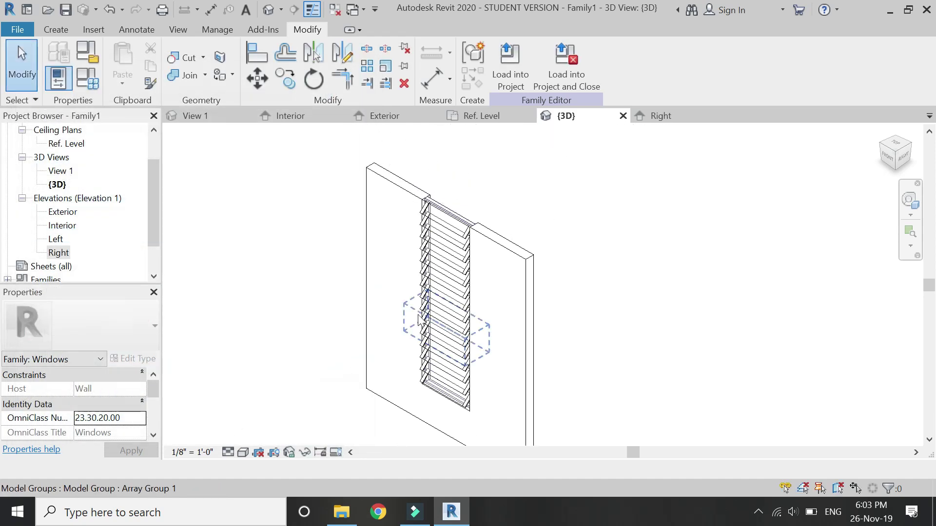
Set the window family's Height parameter to 8 feet and apply the change
left_click(90, 78)
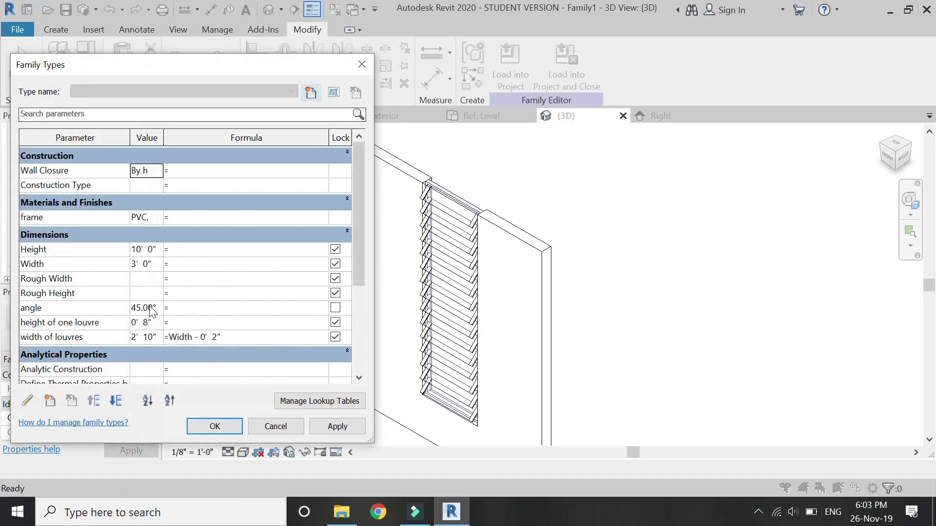
left_click(157, 251)
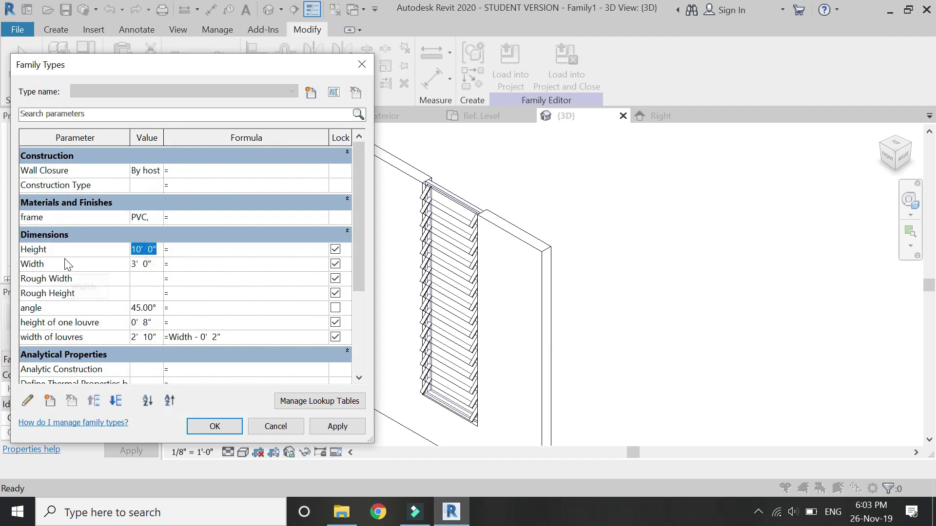
type("8")
key("Tab")
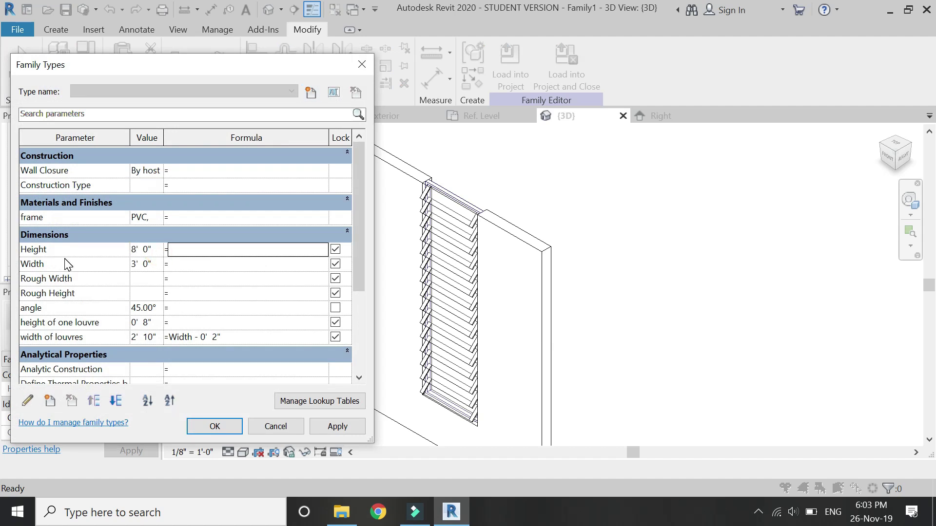
left_click(332, 422)
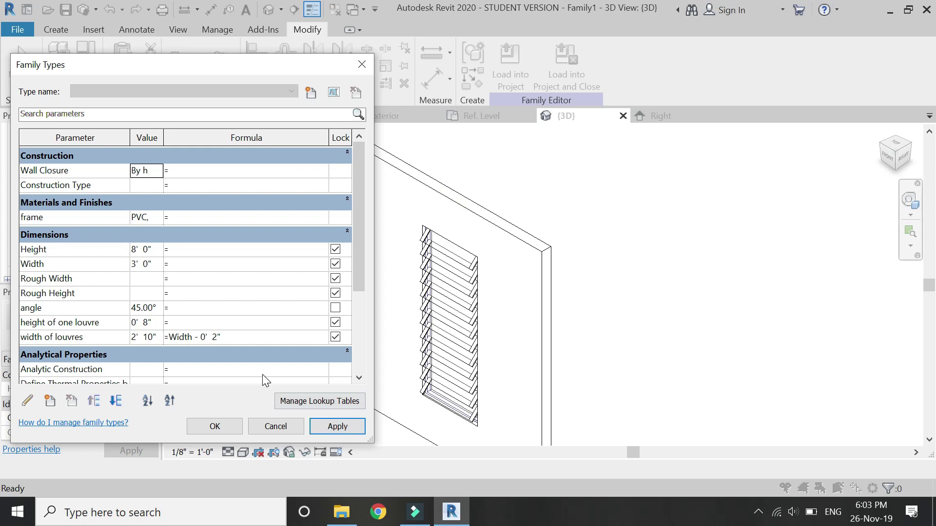
Set the window's Width parameter to 5 feet, apply it and close the family types
left_click(160, 266)
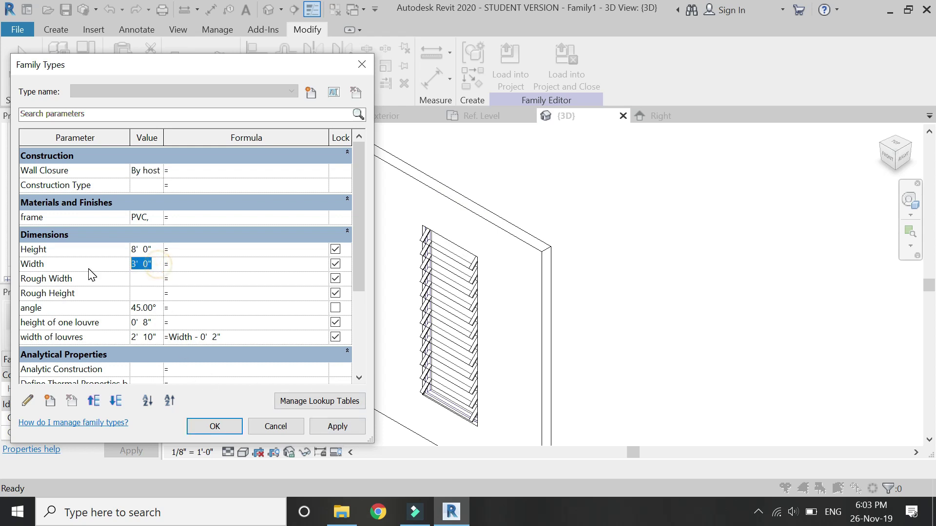
type("5")
key("Tab")
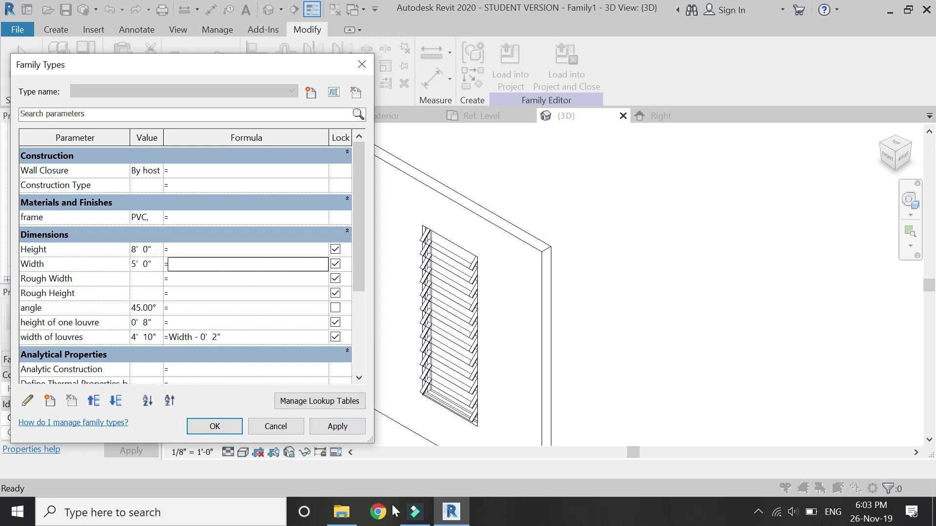
left_click(356, 427)
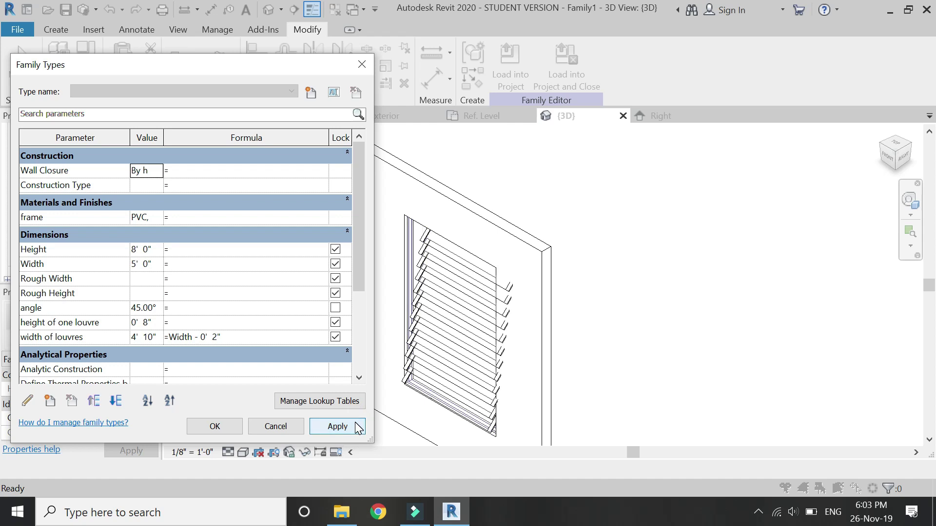
left_click(227, 427)
In the Interior elevation, align the left end of the louvre array to the inner edge of the window frame
left_click(283, 118)
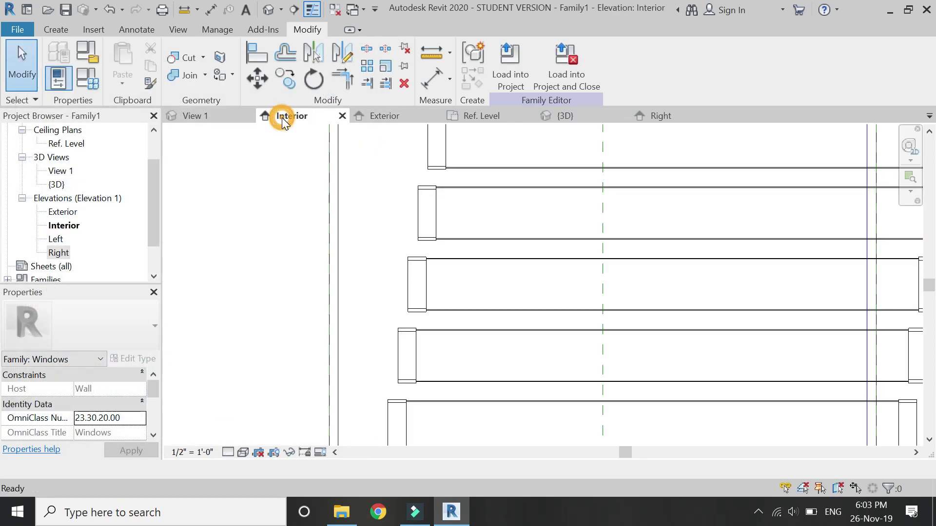
left_click(433, 239)
left_click(383, 198)
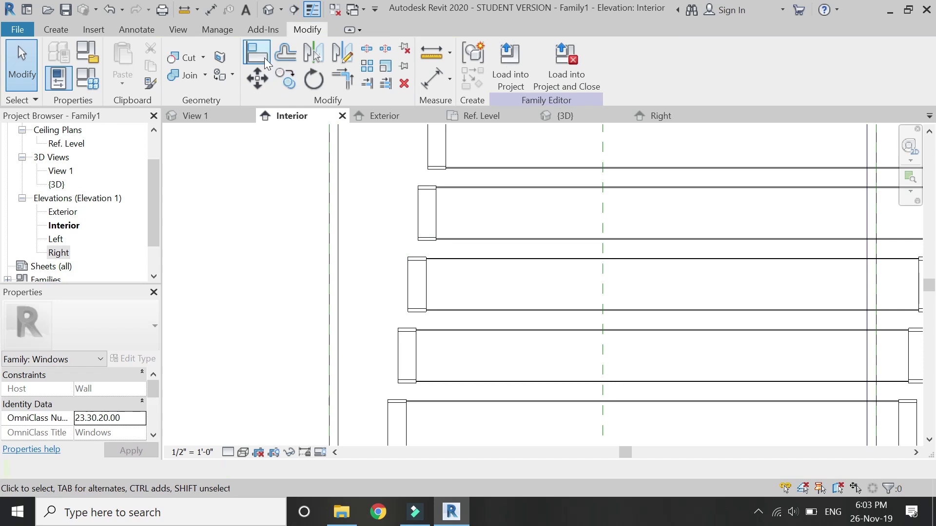
key("a")
key("l")
scroll(376, 323, "down", 3)
scroll(378, 302, "up", 5)
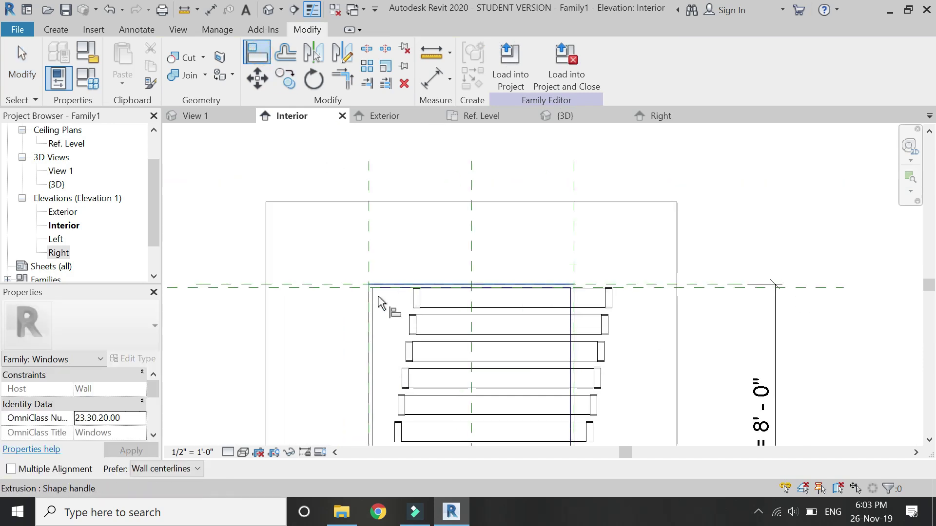
left_click(366, 294)
left_click(448, 300)
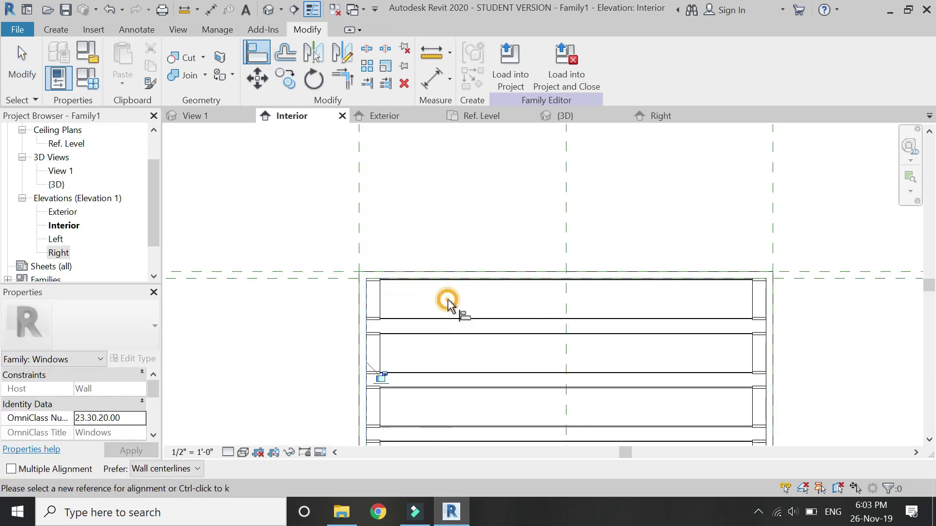
scroll(418, 188, "down", 4)
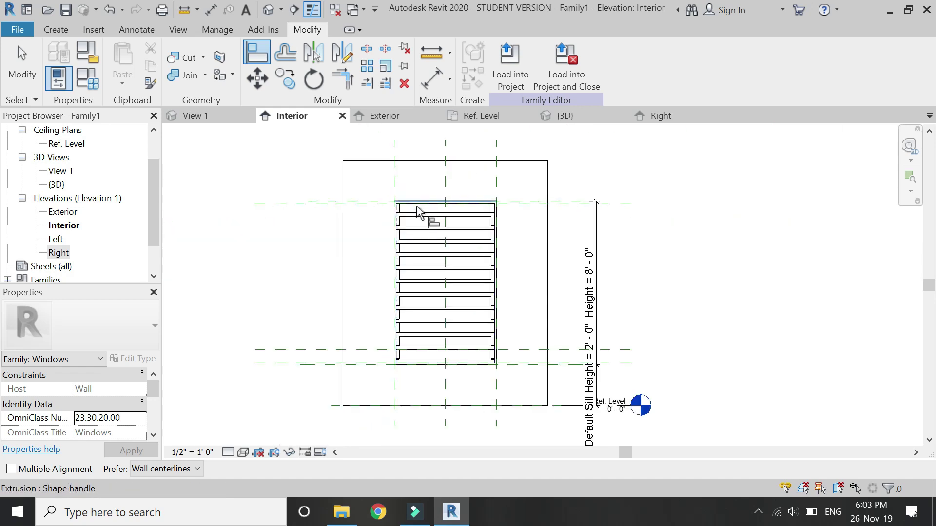
key("Escape")
key("Escape")
In the 3D view, flex the window by applying a Width of 2 feet
left_click(565, 115)
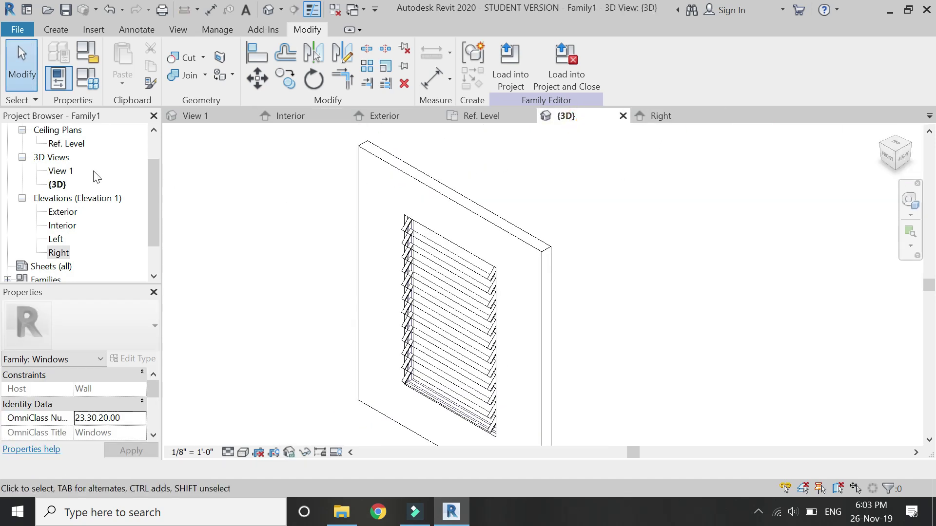
left_click(92, 80)
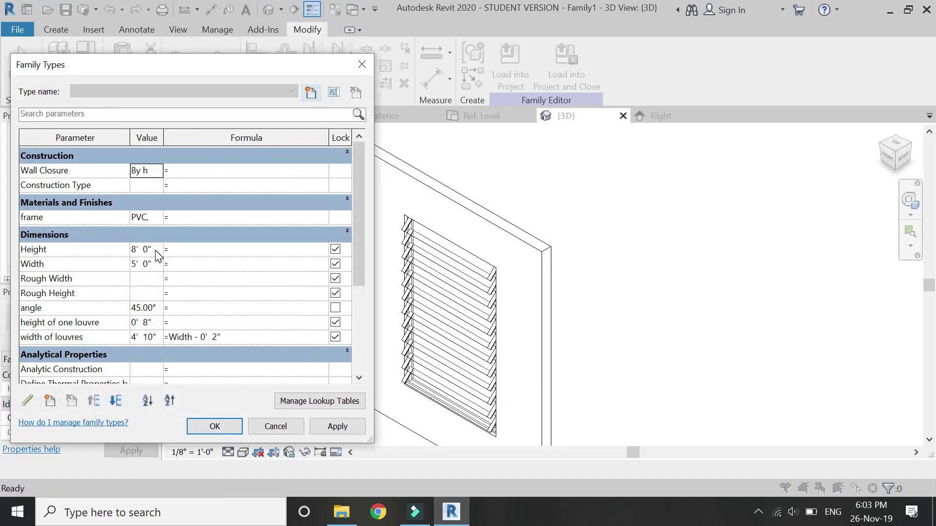
left_click(148, 266)
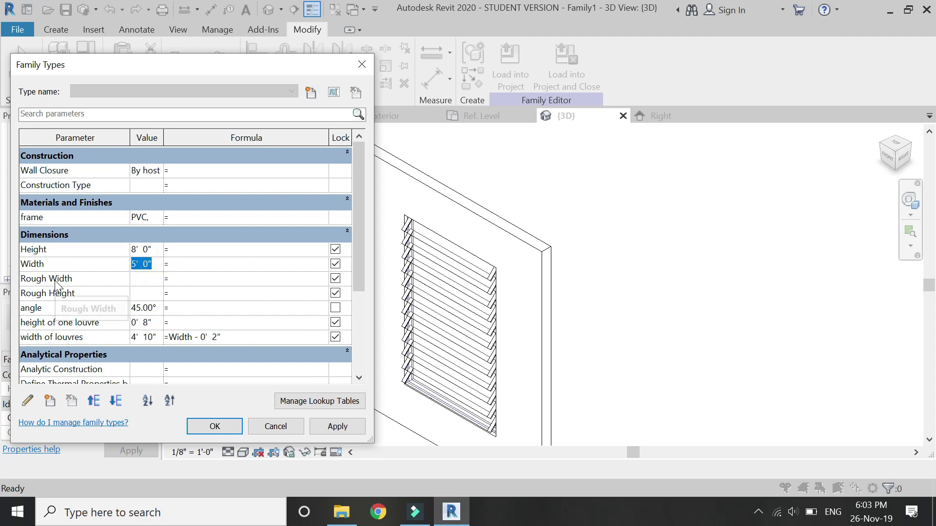
type("2")
key("Tab")
left_click(314, 427)
Set the window's Width to 6 feet, apply it and close the family types
left_click(158, 265)
double_click(155, 265)
type("6")
key("Tab")
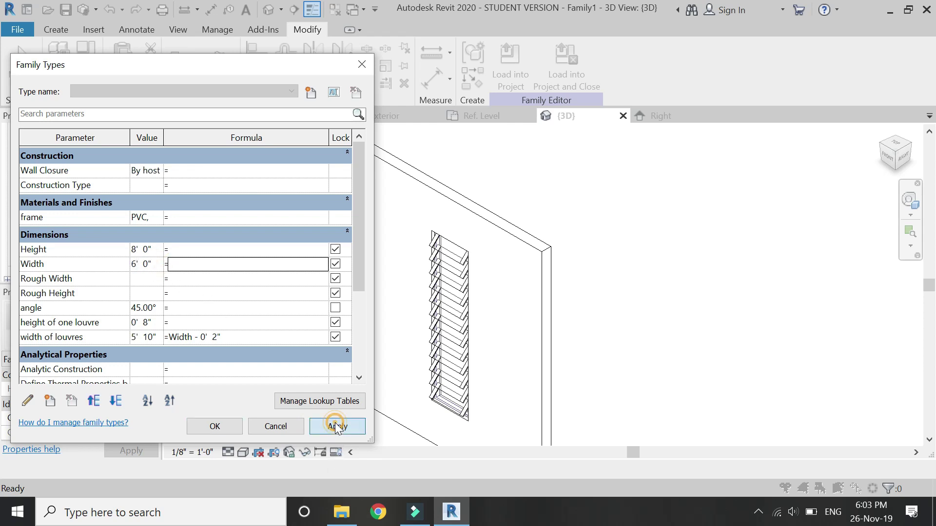
left_click(226, 425)
Set the height of one louvre parameter to 6 inches, apply it and close the family types
left_click(80, 82)
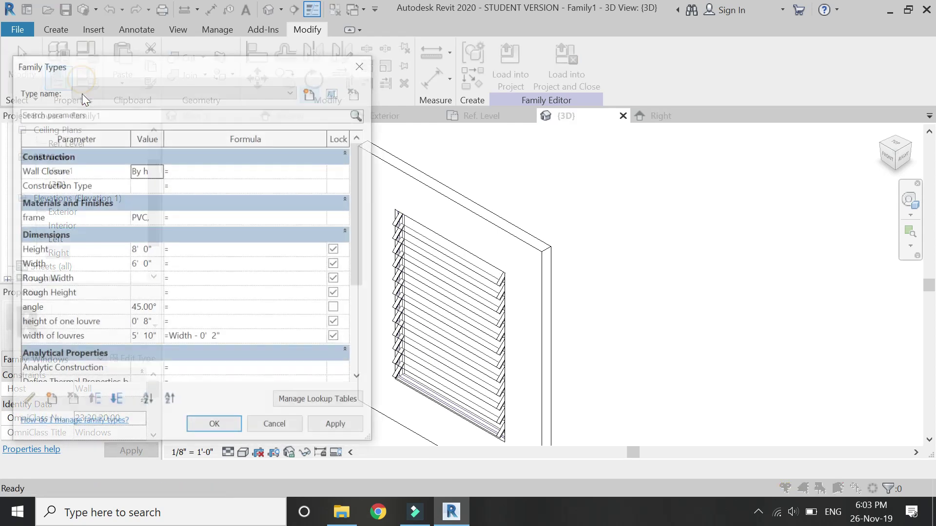
left_click(154, 322)
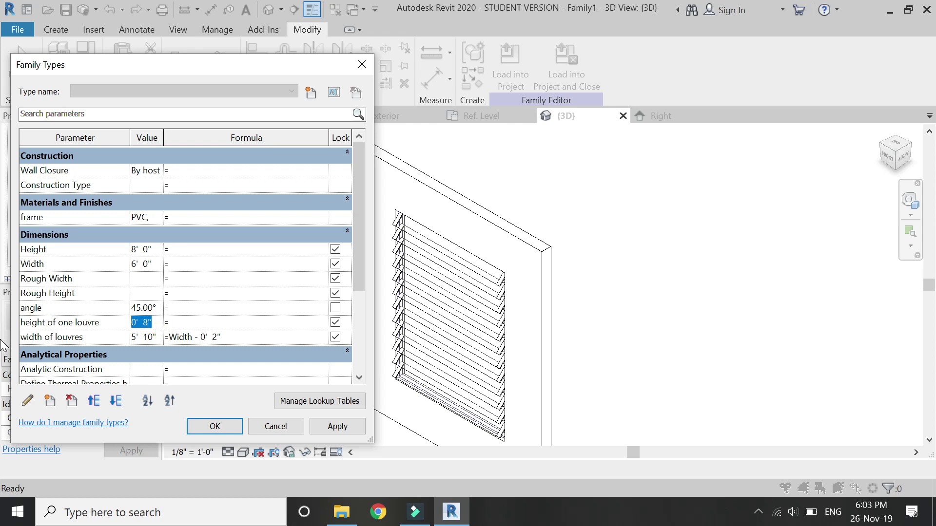
key("Tab")
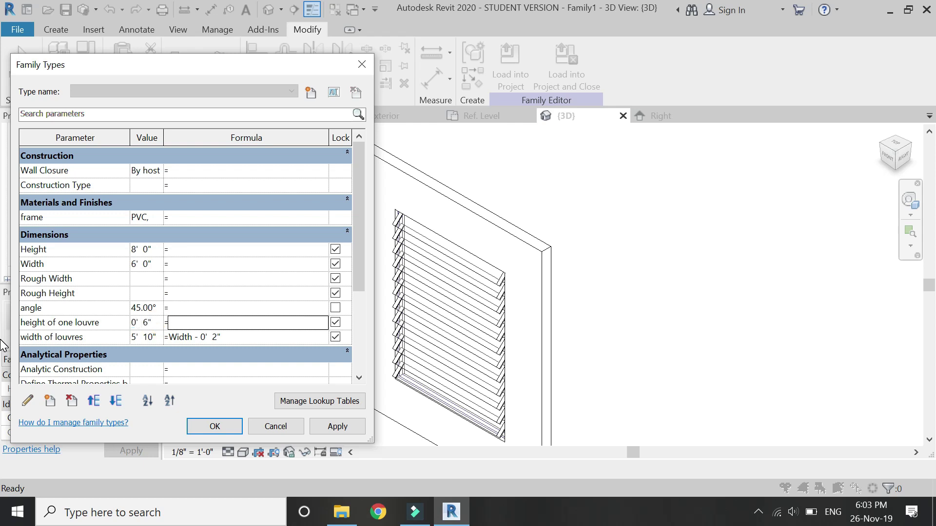
left_click(323, 422)
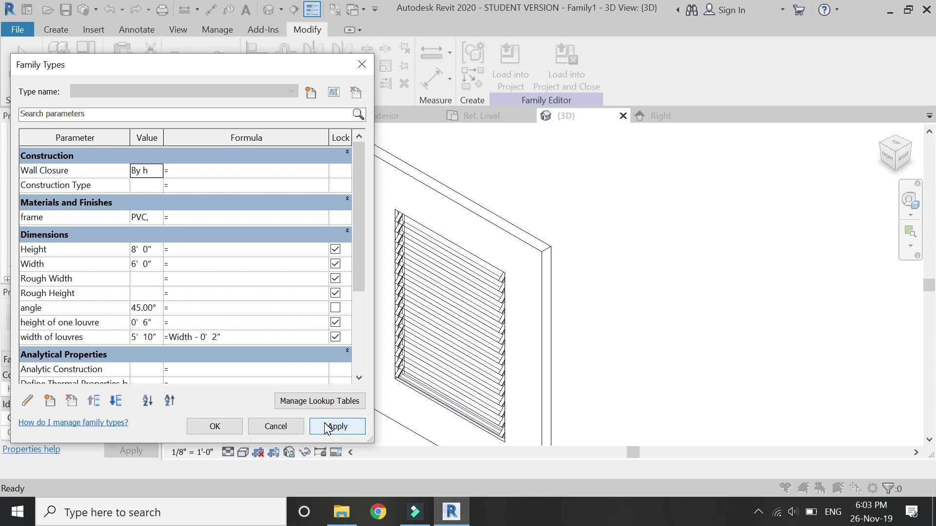
left_click(233, 426)
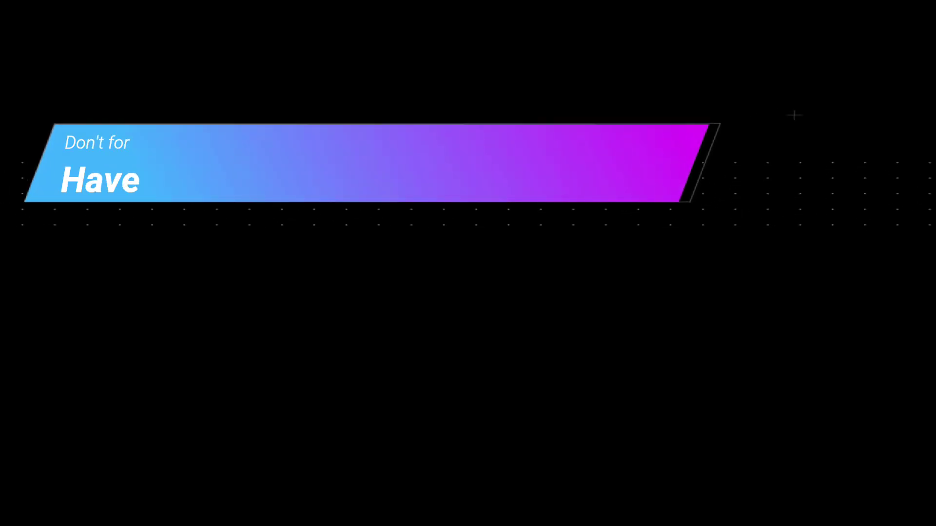